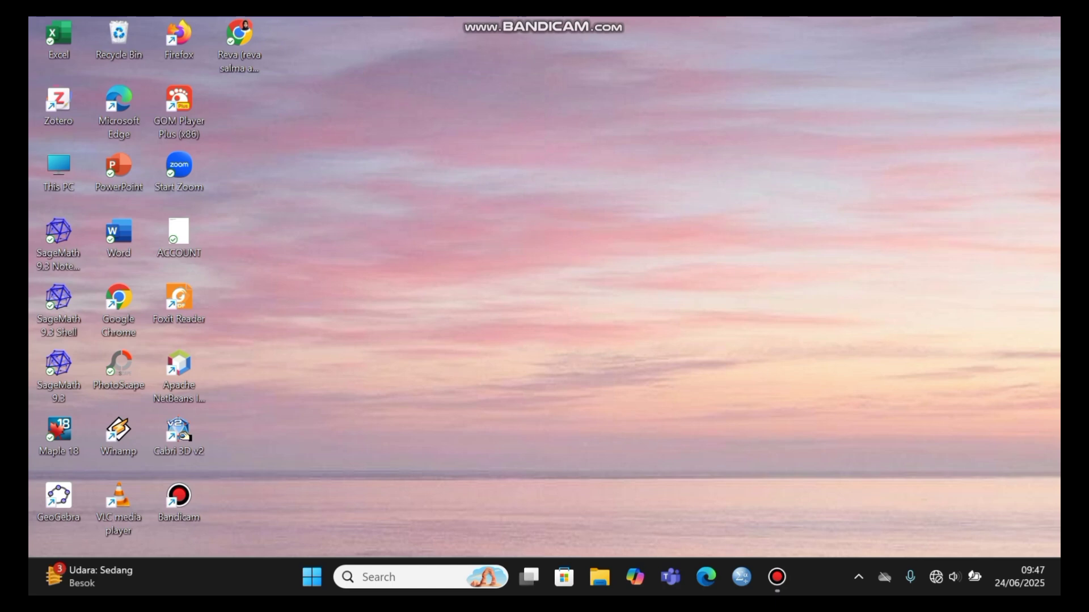
Launch IBM SPSS Statistics, dismiss the welcome dialog and switch the empty dataset to its variable definitions
{"action": "left_click", "coordinate": [742, 577]}
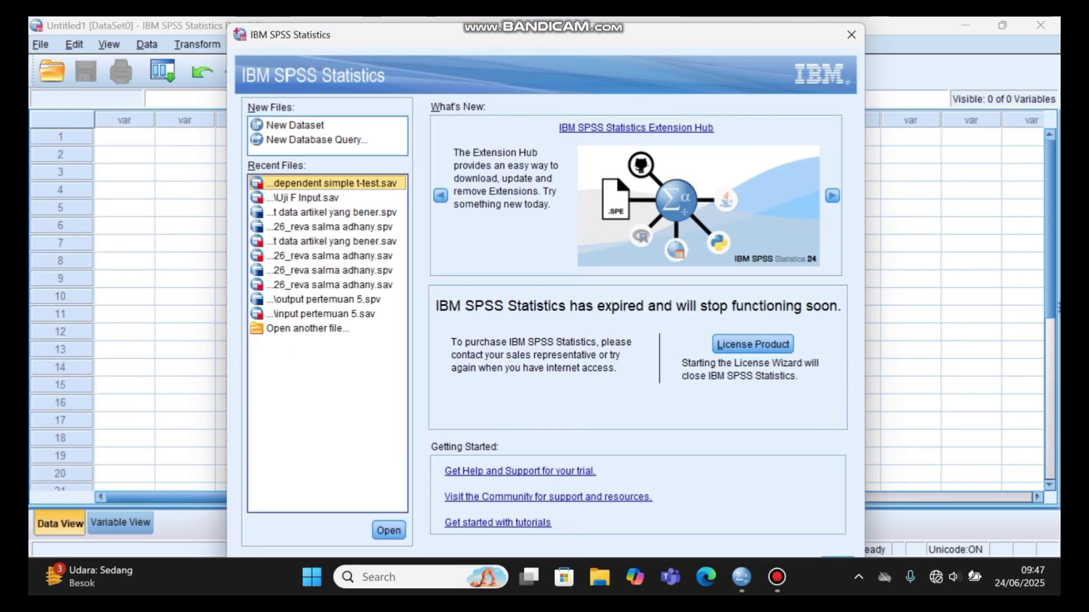
{"action": "left_click", "coordinate": [851, 34]}
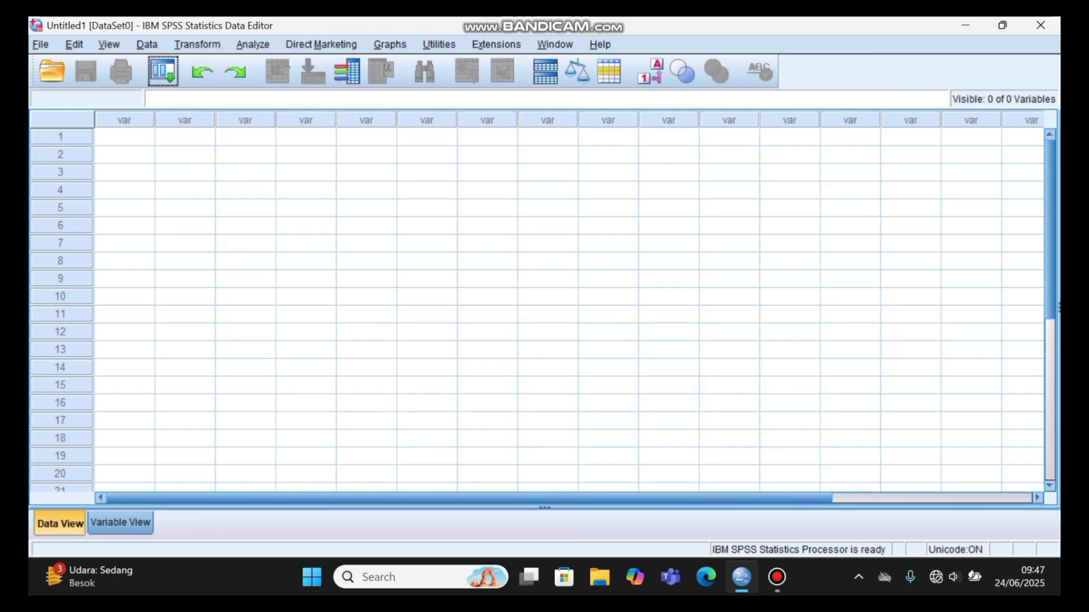
{"action": "left_click", "coordinate": [120, 523]}
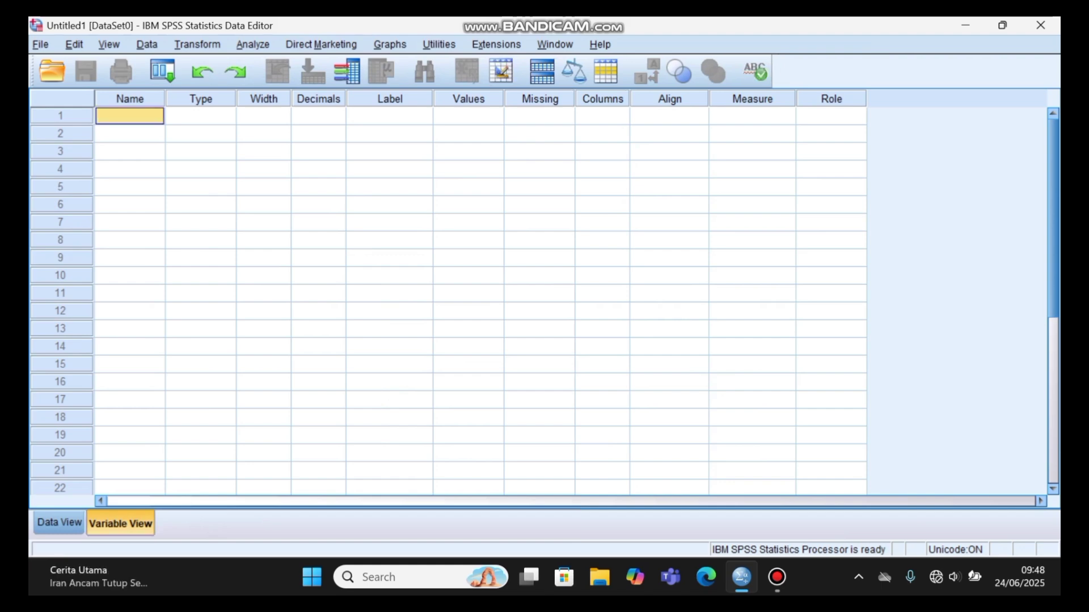
Define two variables named Nilai and Gender in the first two rows
{"action": "type", "text": "Nilai"}
{"action": "key", "text": "Return"}
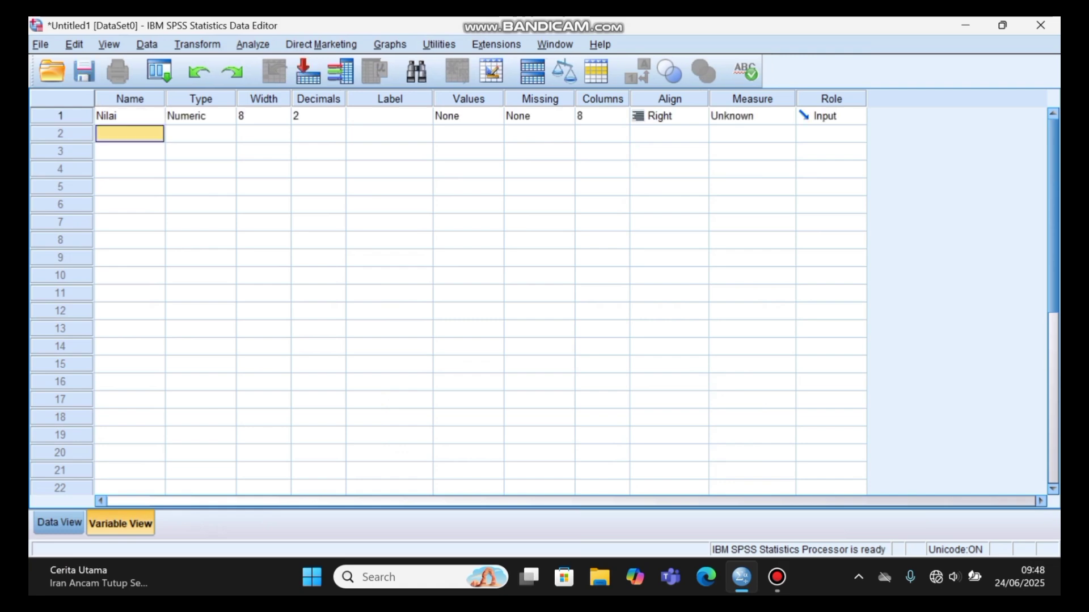
{"action": "type", "text": "Gender"}
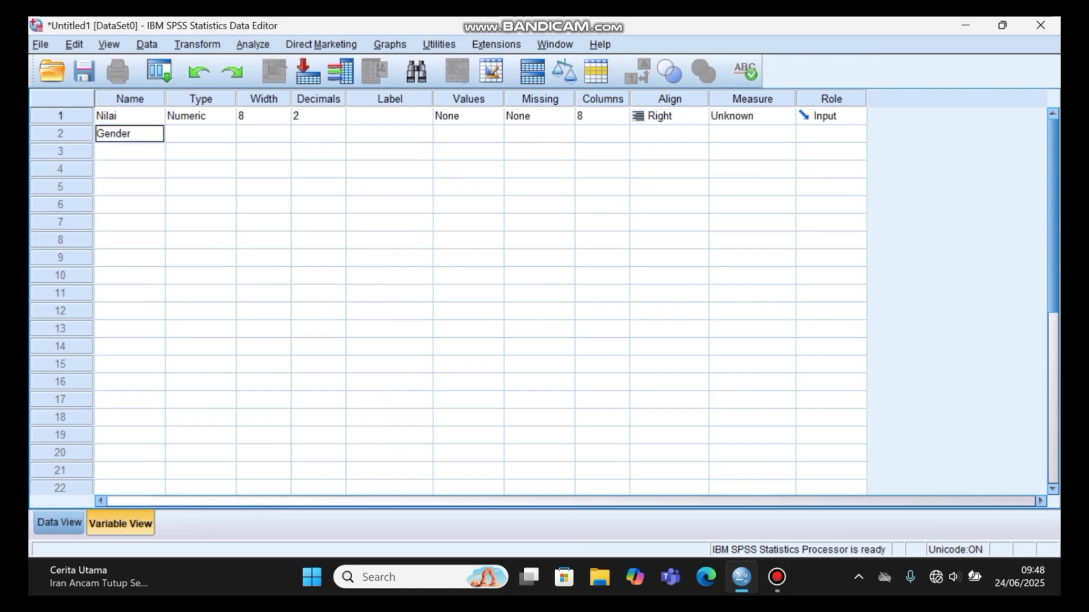
{"action": "key", "text": "Return"}
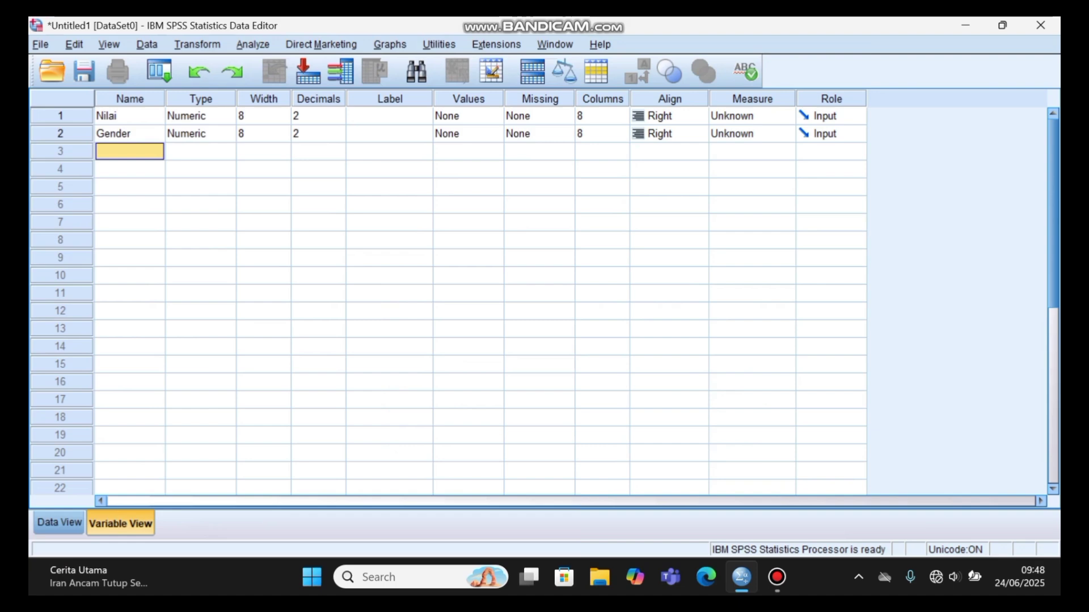
Add a value label to the Gender variable that assigns 1 to "Laki-Laki"
{"action": "left_click", "coordinate": [459, 134]}
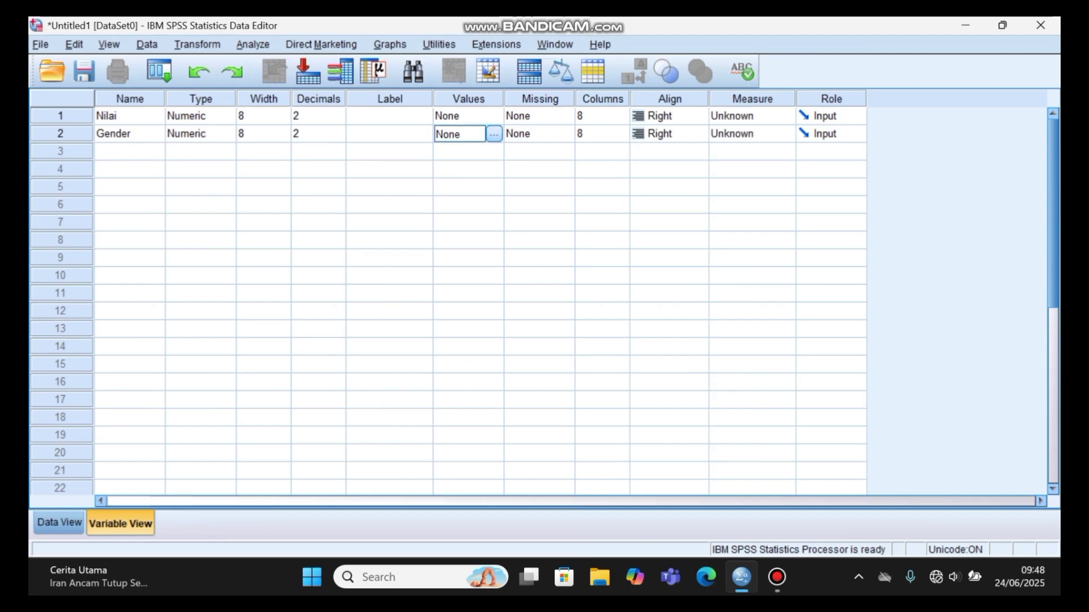
{"action": "left_click", "coordinate": [494, 134]}
{"action": "type", "text": "1"}
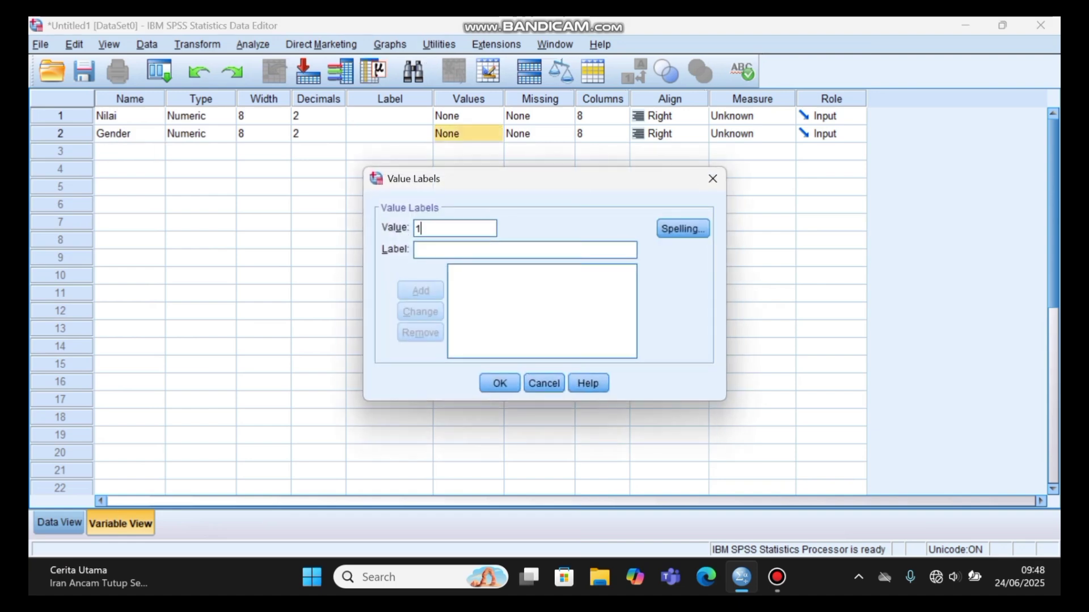
{"action": "left_click", "coordinate": [416, 250]}
{"action": "type", "text": "La"}
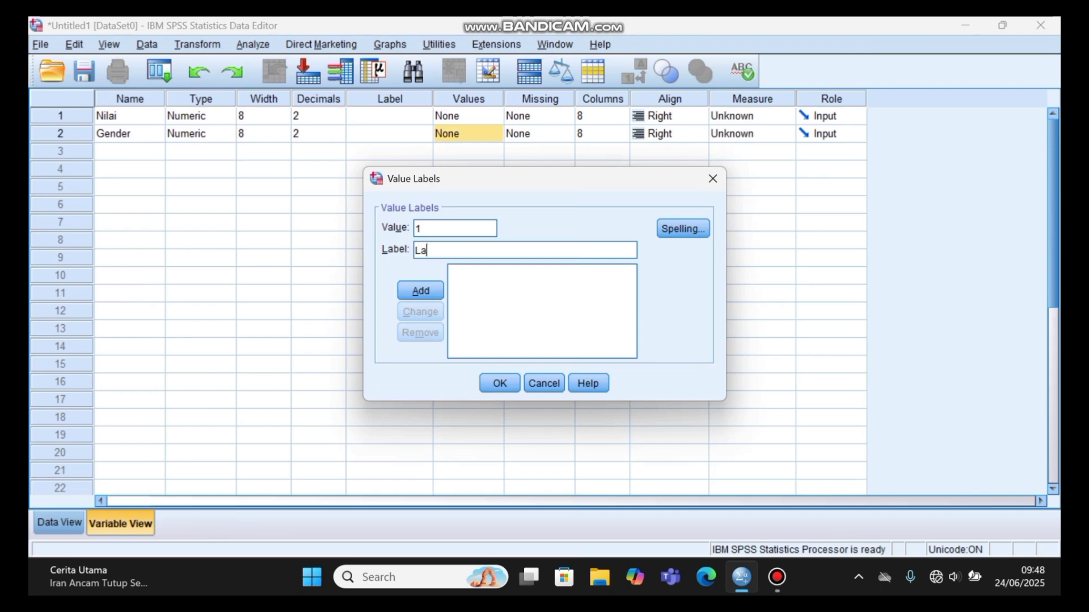
{"action": "type", "text": "ki-Laki"}
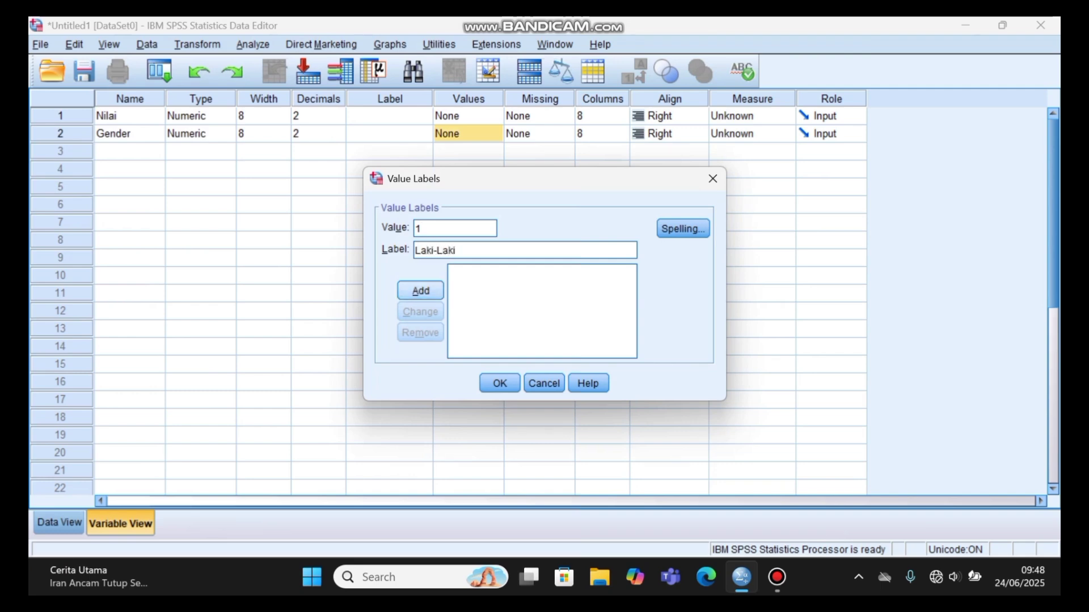
{"action": "key", "text": "Return"}
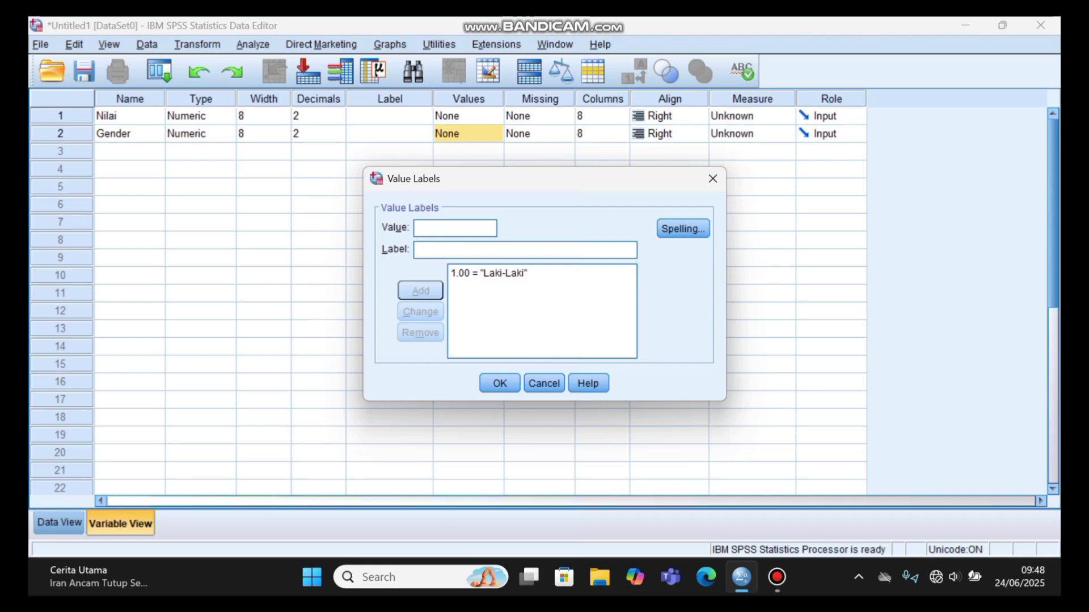
Add the Gender value label 2 for "Perempuan" and accept the value labels
{"action": "type", "text": "2"}
{"action": "key", "text": "Tab"}
{"action": "type", "text": "Perempuan"}
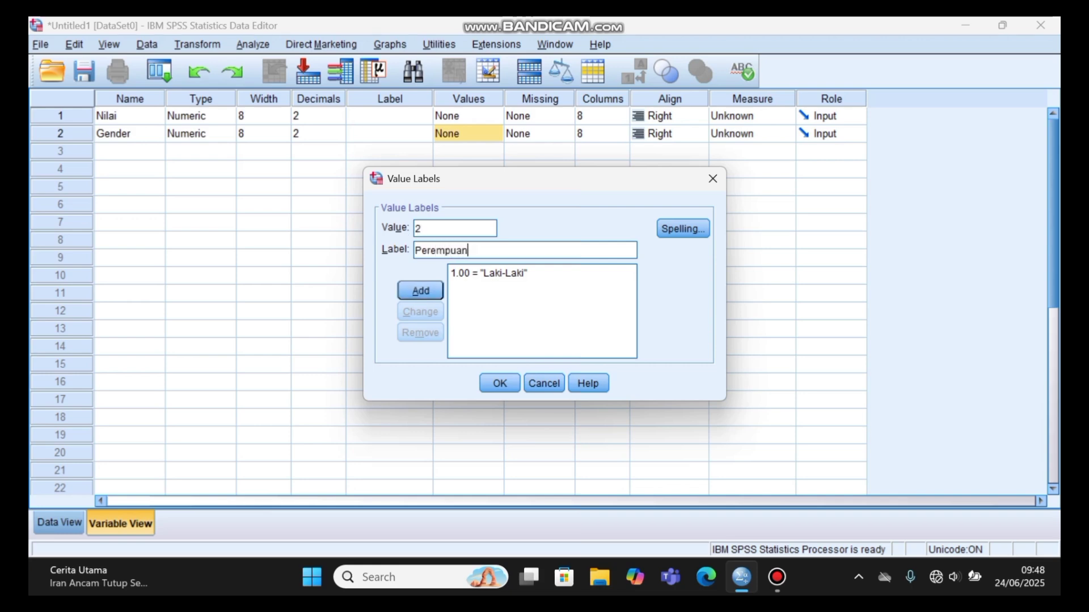
{"action": "key", "text": "alt+a"}
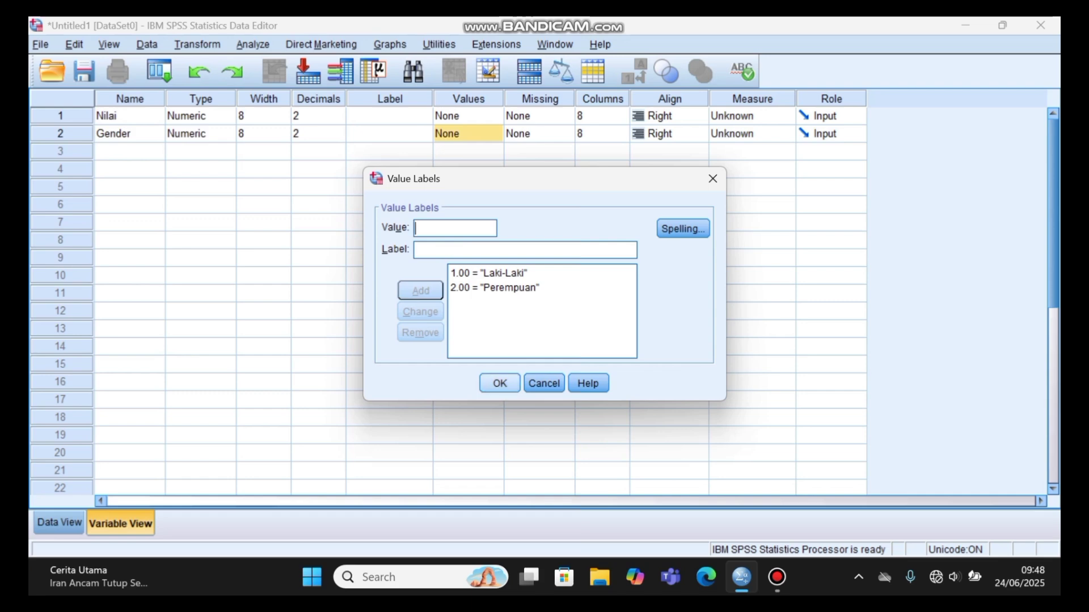
{"action": "key", "text": "Return"}
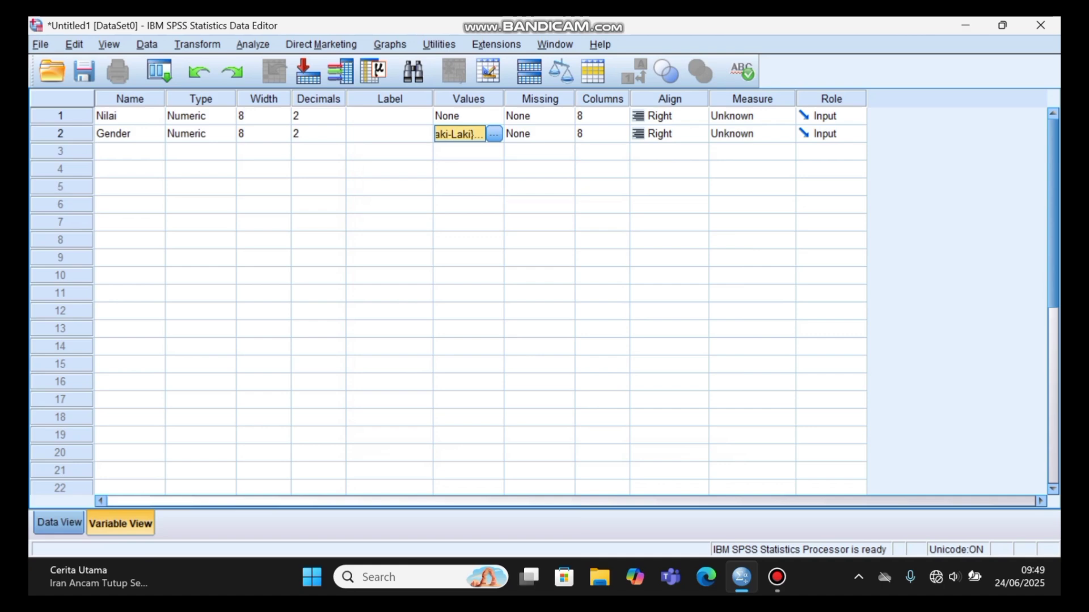
Switch to the data grid and enter 90, 70, 78, 98 and 80 as Nilai for rows 1 to 5
{"action": "key", "text": "ctrl+t"}
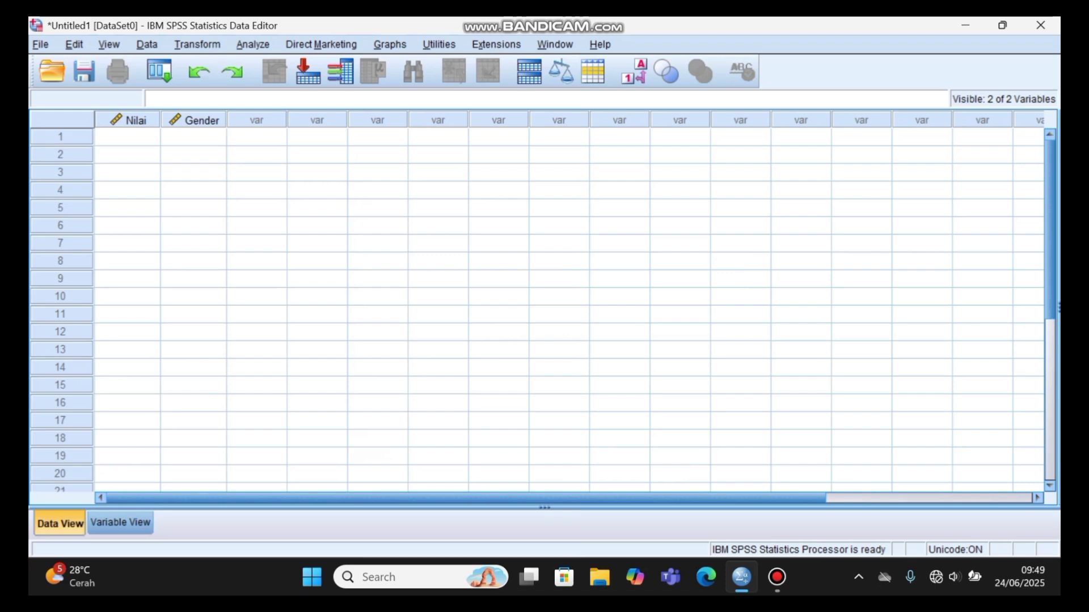
{"action": "left_click", "coordinate": [127, 137]}
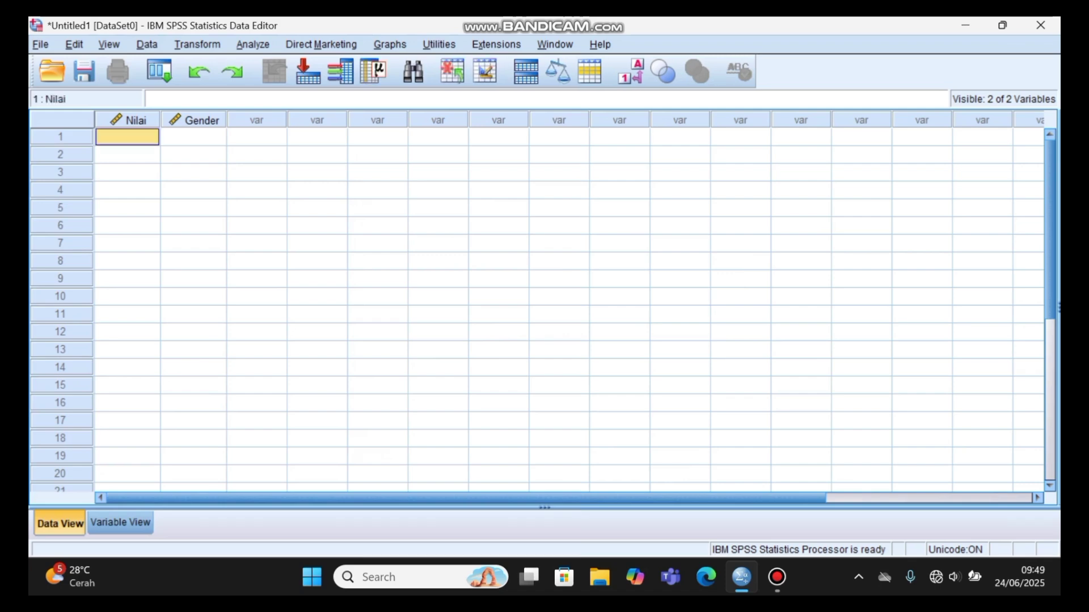
{"action": "type", "text": "90"}
{"action": "key", "text": "Return"}
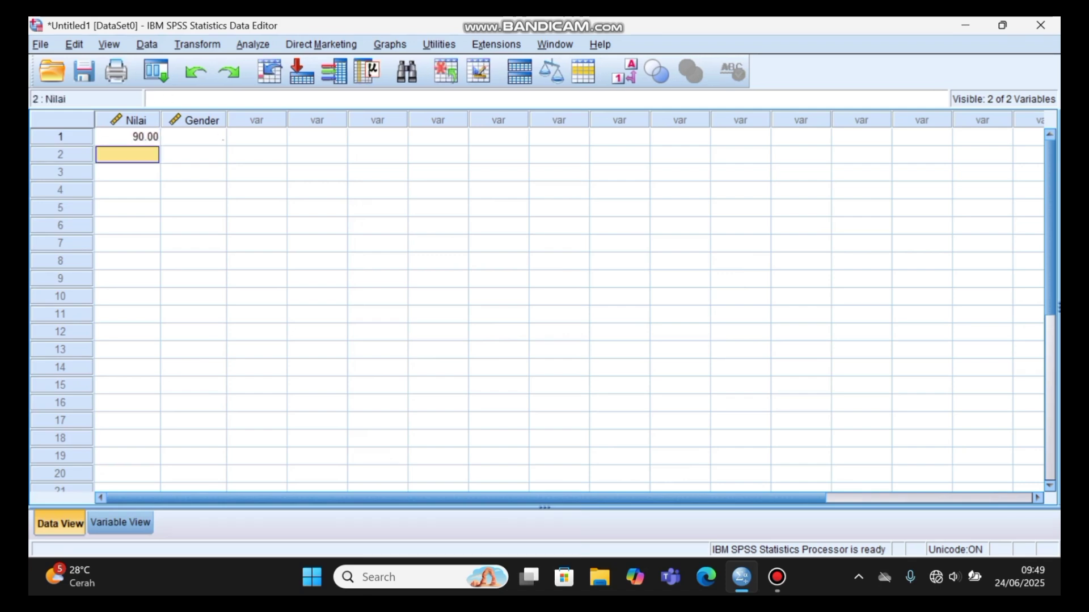
{"action": "type", "text": "70"}
{"action": "key", "text": "Return"}
{"action": "type", "text": "78"}
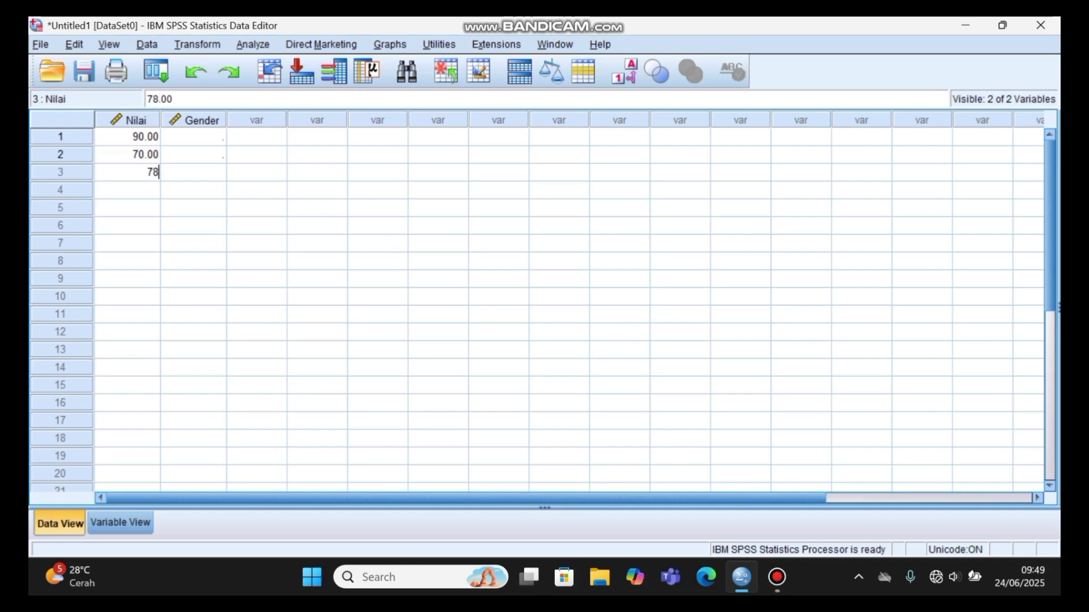
{"action": "key", "text": "Return"}
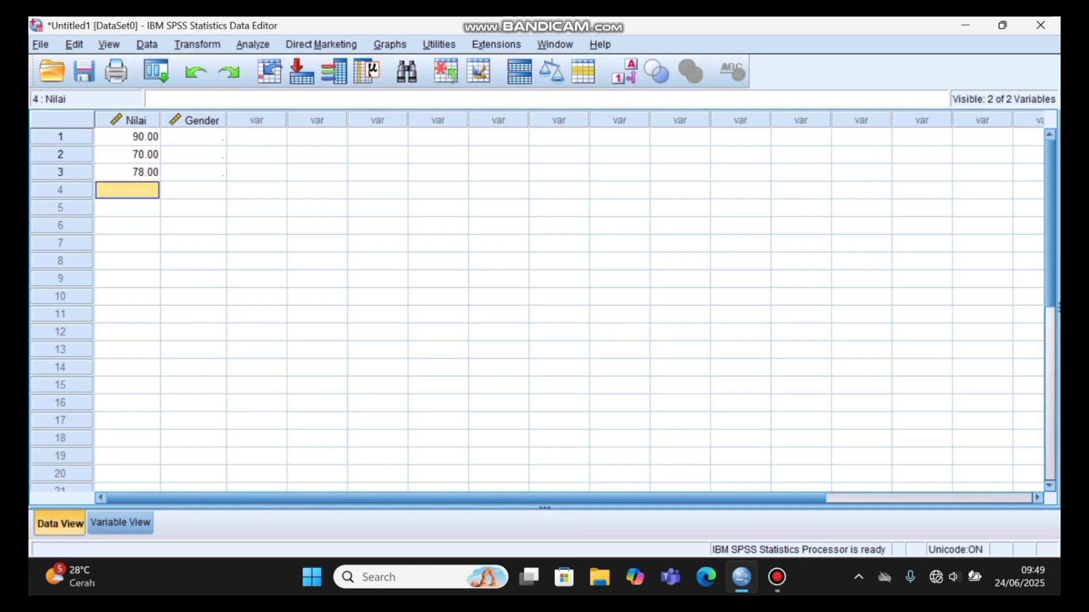
{"action": "type", "text": "98"}
{"action": "key", "text": "Return"}
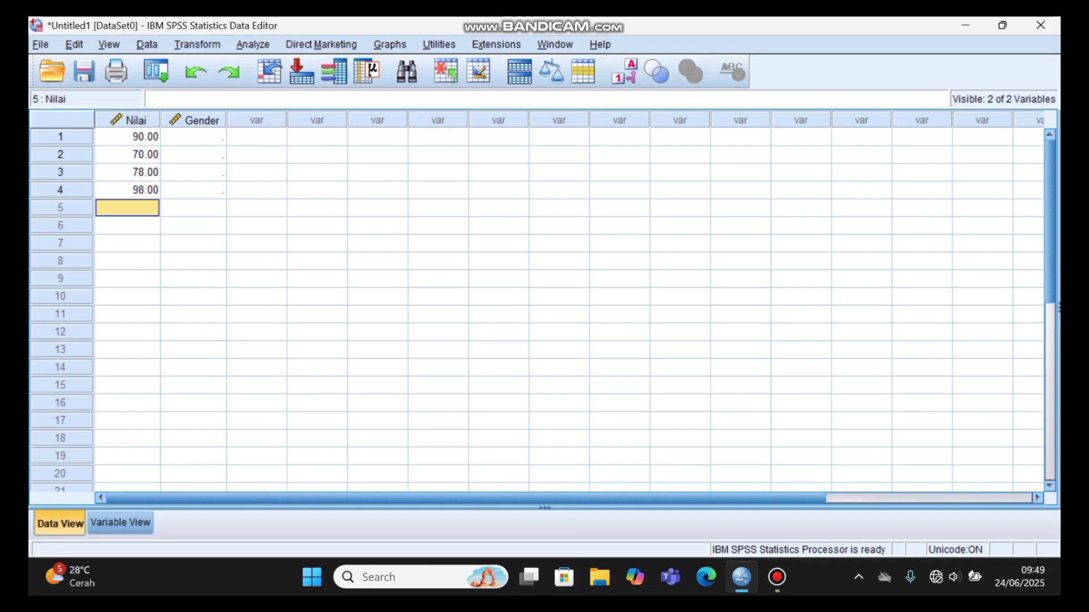
{"action": "type", "text": "80"}
{"action": "key", "text": "Return"}
Enter the Nilai scores 70, 86, 78, 85 and 88 in rows 6 to 10
{"action": "type", "text": "70"}
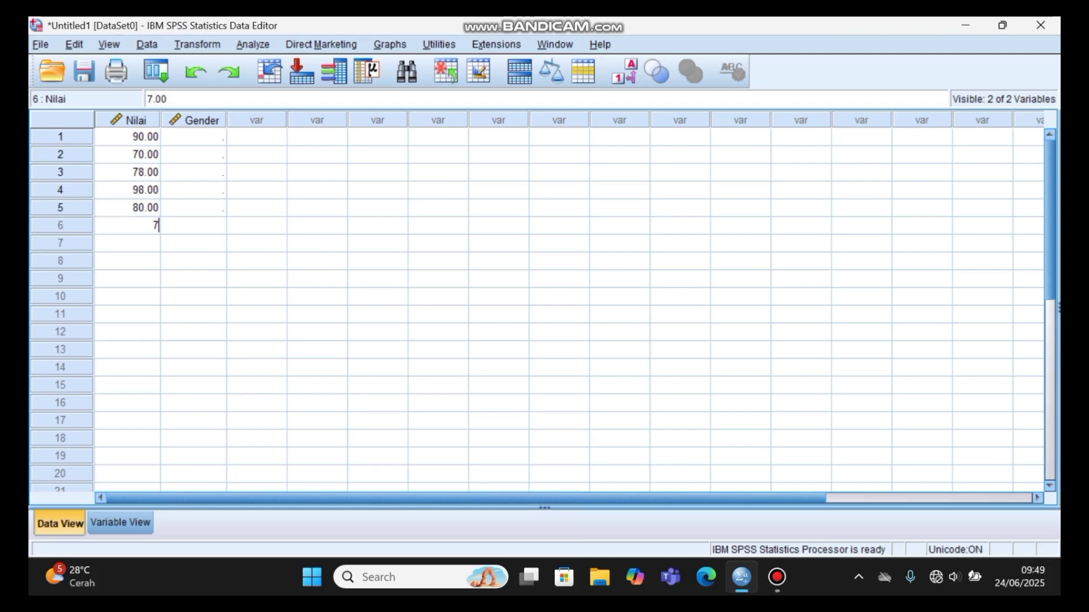
{"action": "key", "text": "Return"}
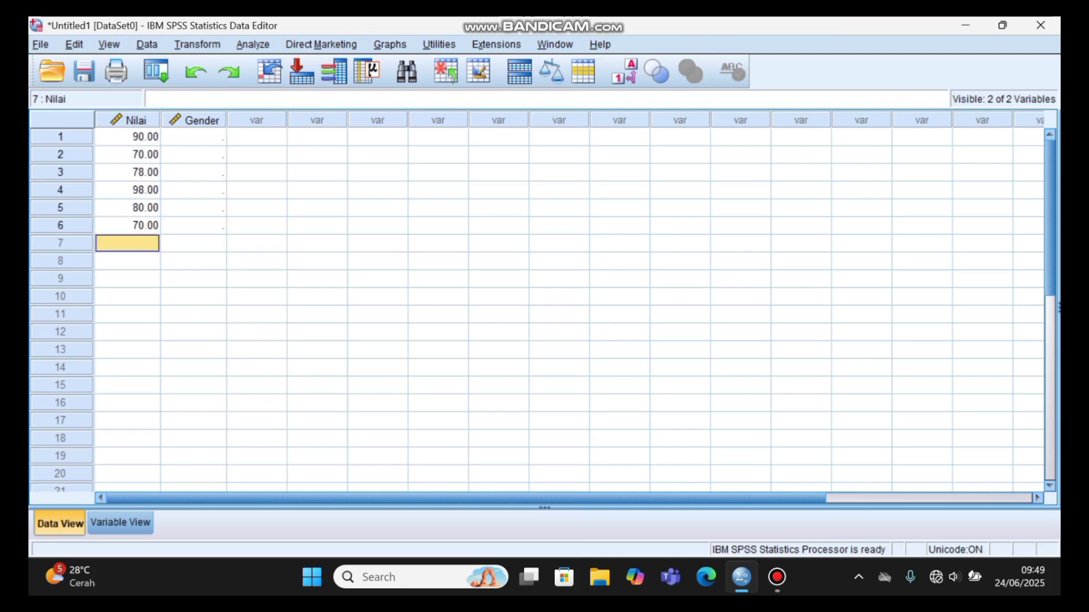
{"action": "type", "text": "86"}
{"action": "key", "text": "Return"}
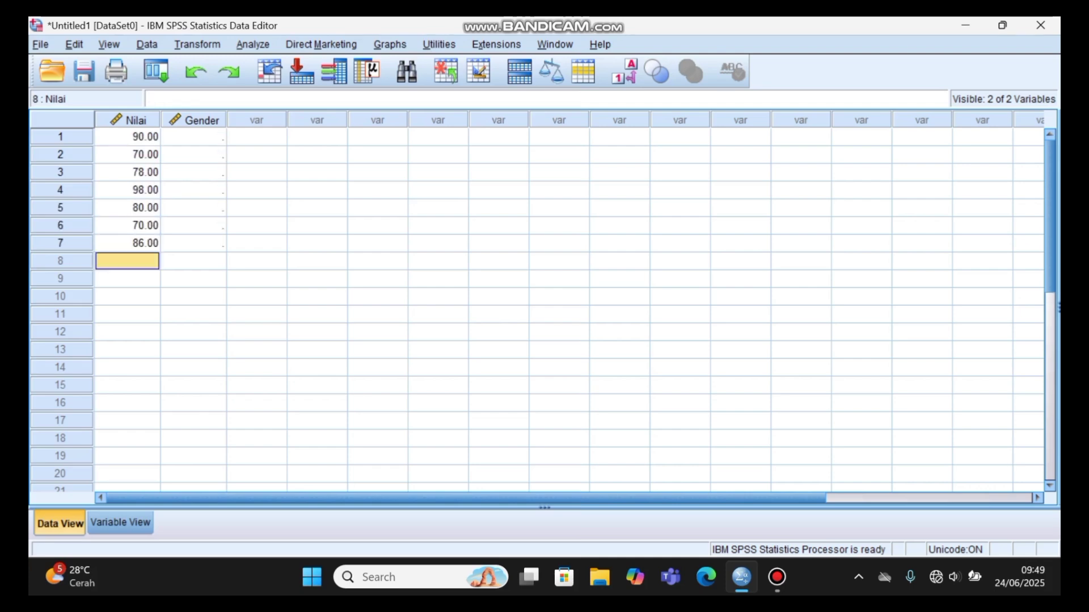
{"action": "type", "text": "78"}
{"action": "key", "text": "Return"}
{"action": "type", "text": "85"}
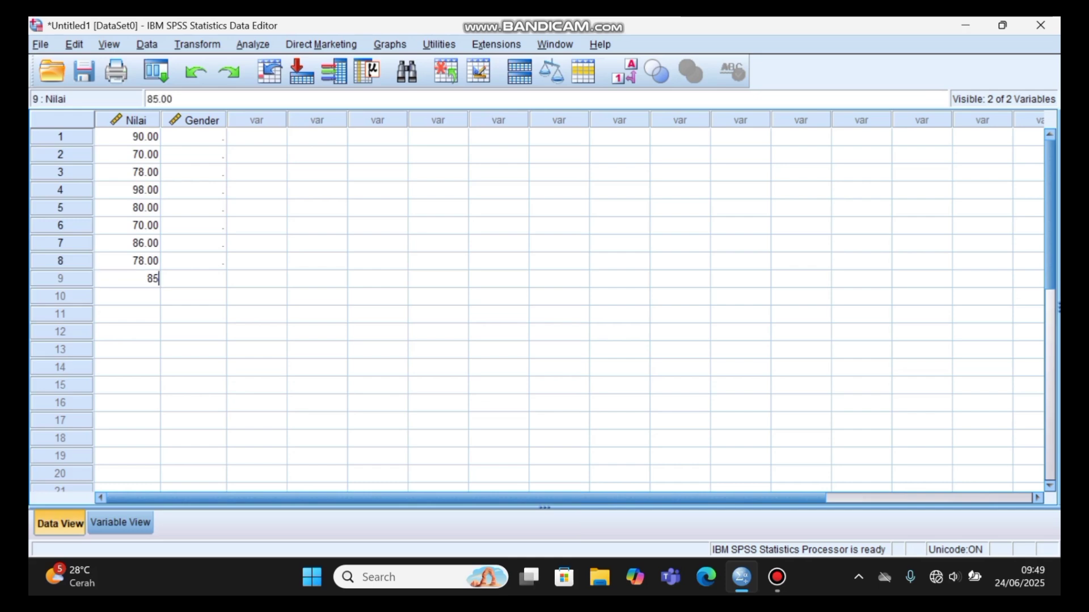
{"action": "key", "text": "Return"}
{"action": "type", "text": "8"}
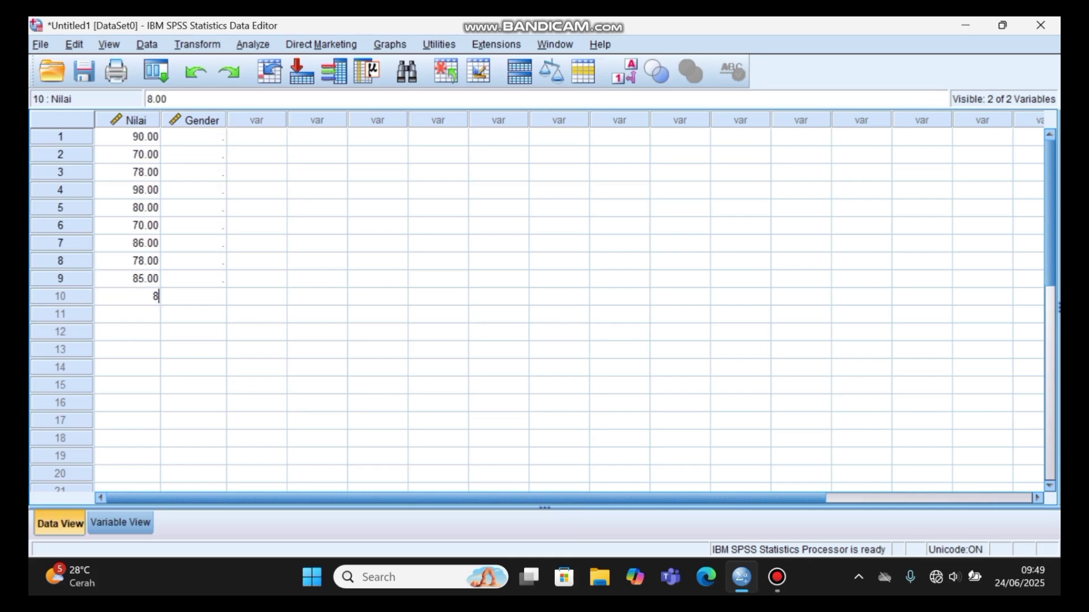
{"action": "type", "text": "8"}
{"action": "key", "text": "Return"}
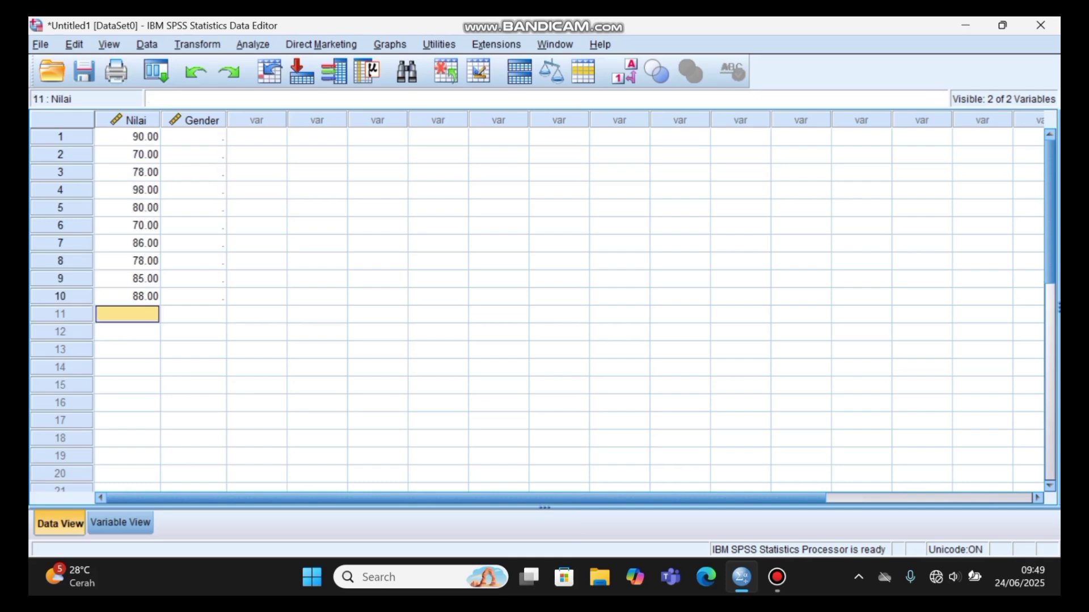
Enter the Nilai scores 100, 60, 100, 75 and 89 in rows 11 to 15
{"action": "type", "text": "100"}
{"action": "key", "text": "Return"}
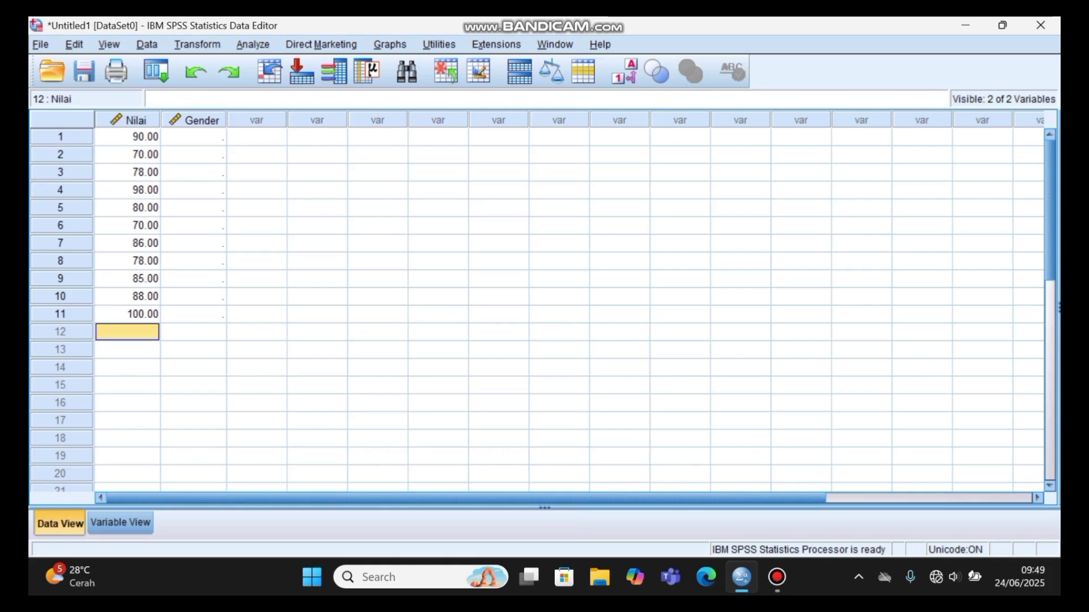
{"action": "type", "text": "60"}
{"action": "key", "text": "Return"}
{"action": "type", "text": "100"}
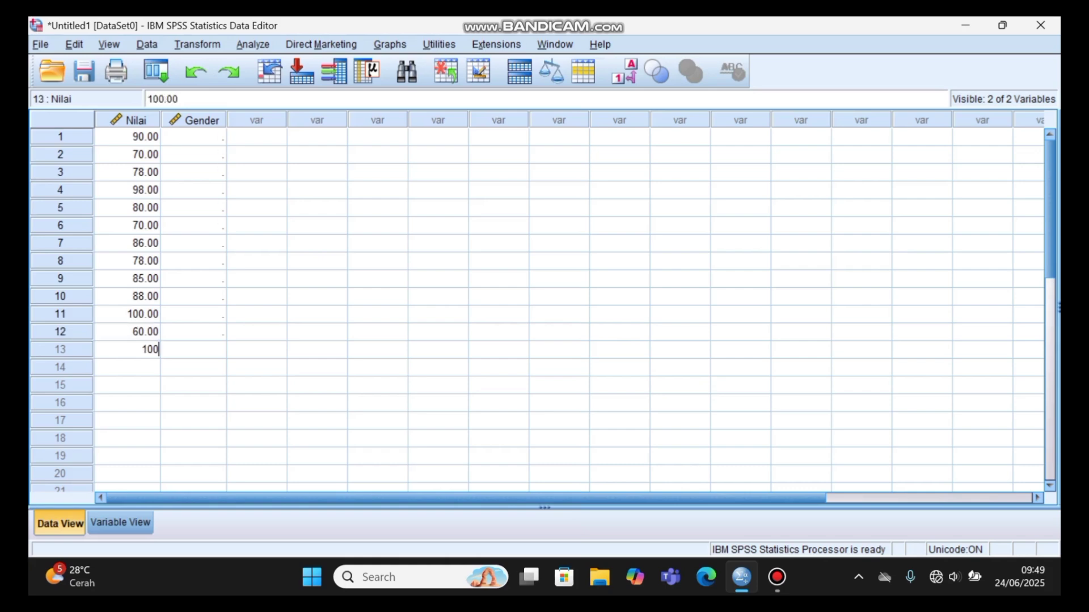
{"action": "key", "text": "Return"}
{"action": "type", "text": "75"}
{"action": "key", "text": "Return"}
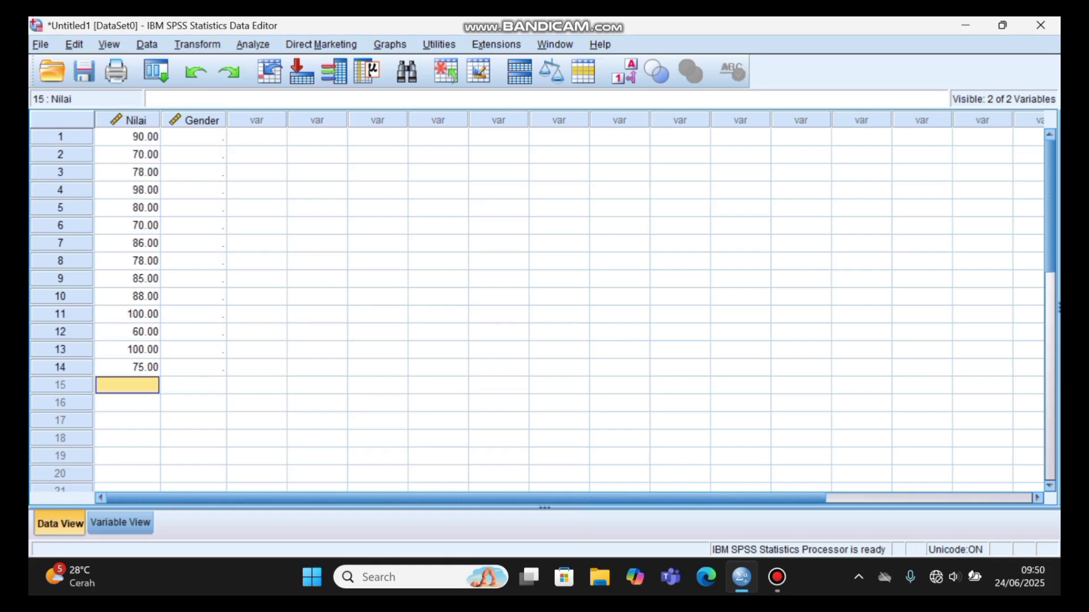
{"action": "type", "text": "89"}
{"action": "key", "text": "Return"}
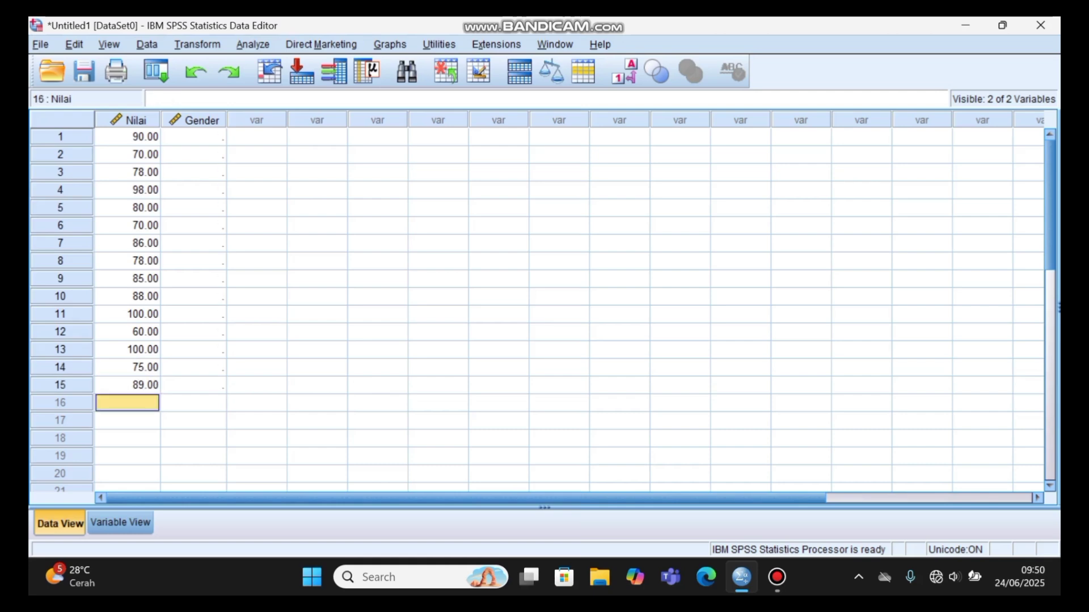
Enter the Nilai scores 91, 81, 83, 95 and 77 in rows 16 to 20
{"action": "type", "text": "91"}
{"action": "key", "text": "Return"}
{"action": "type", "text": "81"}
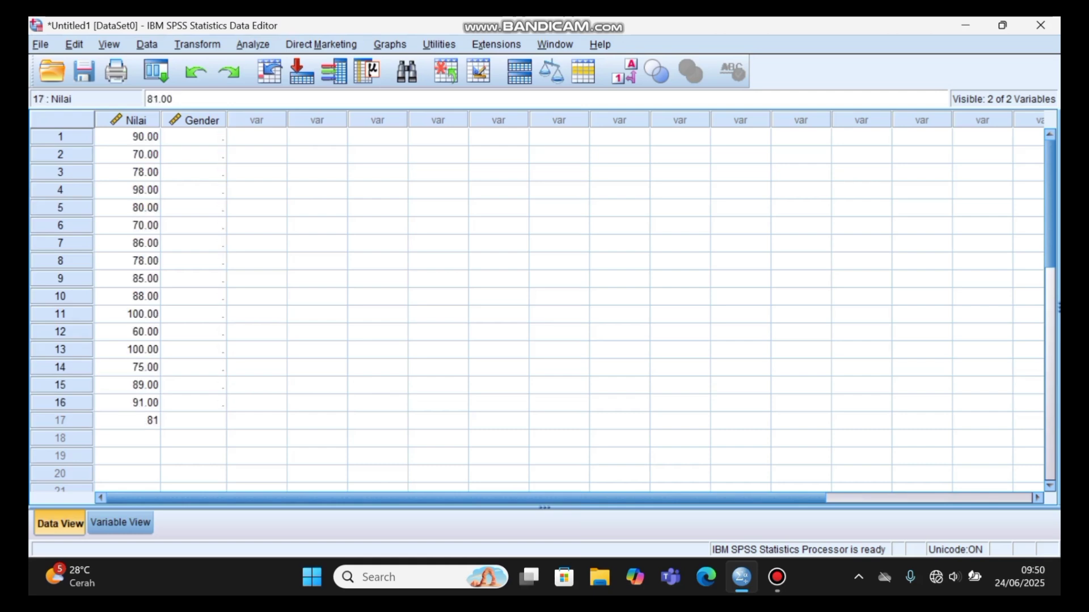
{"action": "key", "text": "Return"}
{"action": "type", "text": "83"}
{"action": "key", "text": "Return"}
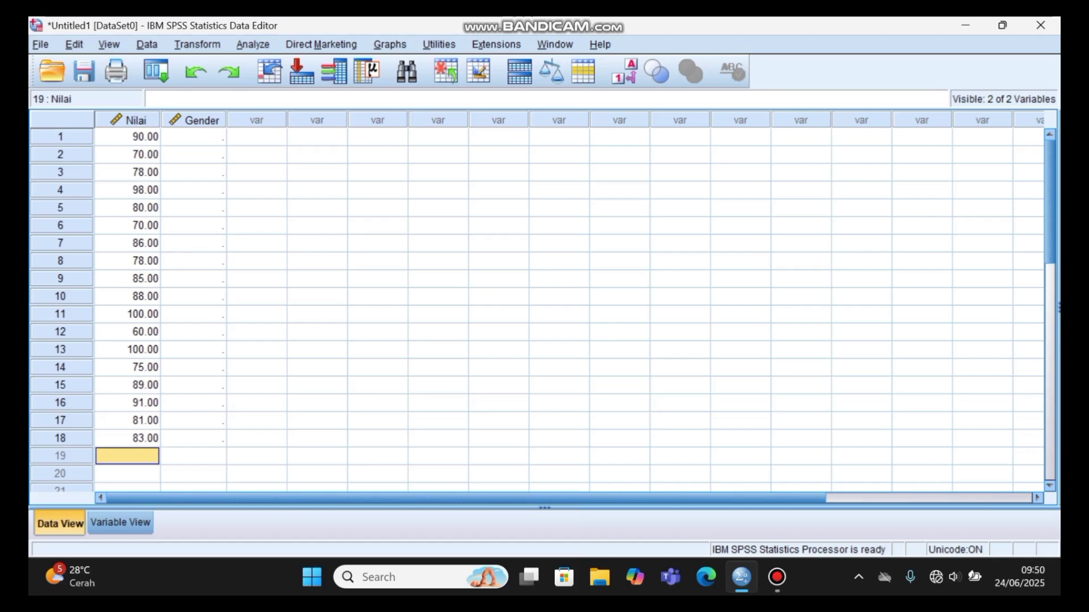
{"action": "type", "text": "95"}
{"action": "key", "text": "Return"}
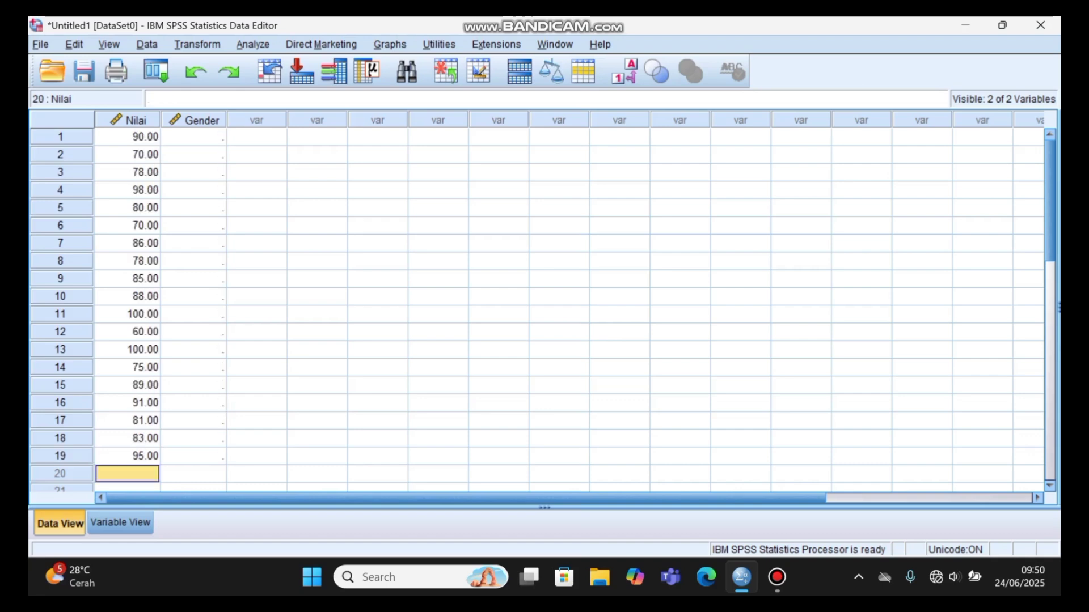
{"action": "type", "text": "77"}
{"action": "key", "text": "Return"}
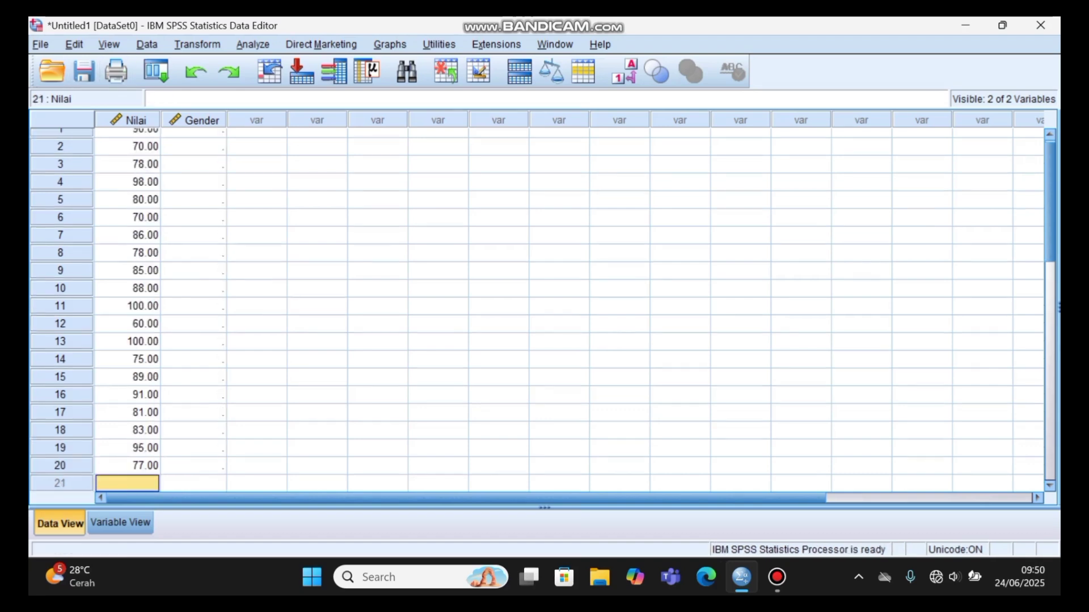
Enter 1 as the Gender code for rows 1 to 10
{"action": "left_click", "coordinate": [194, 136]}
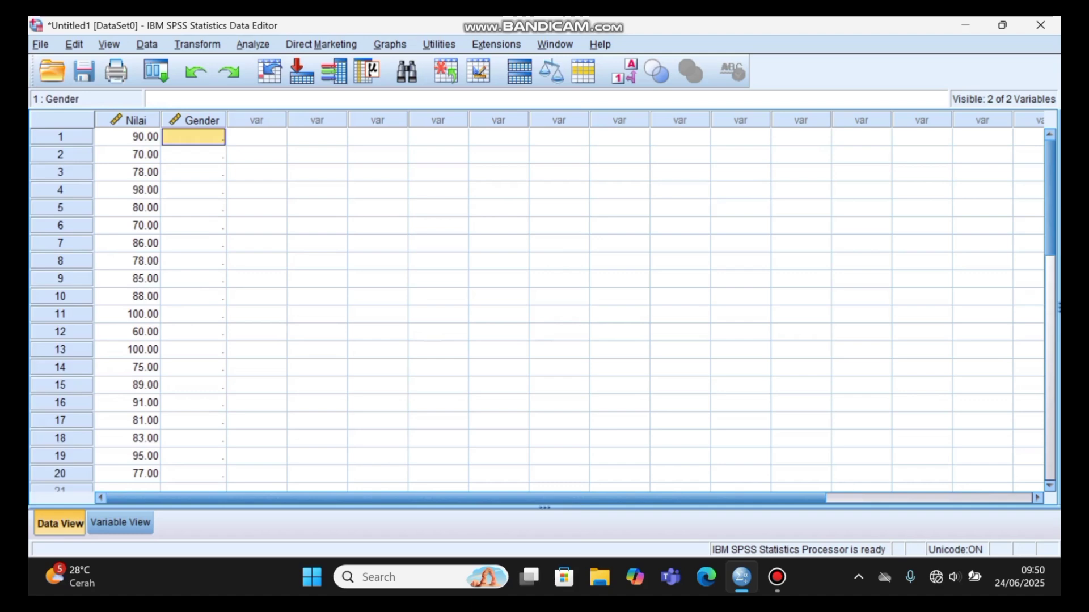
{"action": "type", "text": "1"}
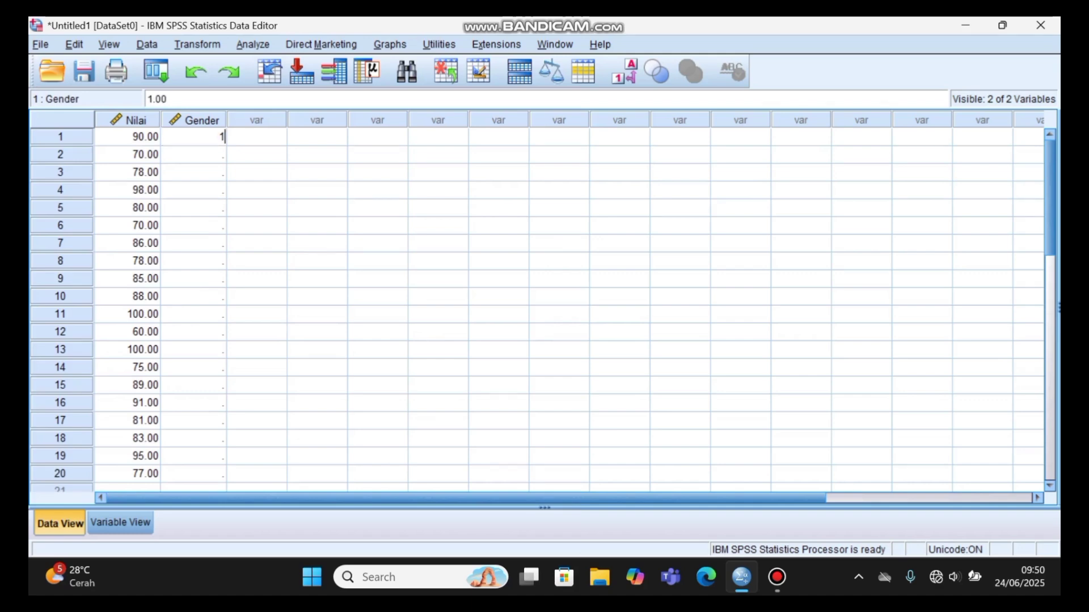
{"action": "key", "text": "Return"}
{"action": "type", "text": "1"}
{"action": "key", "text": "Return"}
{"action": "type", "text": "1"}
{"action": "key", "text": "Return"}
{"action": "type", "text": "1"}
{"action": "key", "text": "Return"}
{"action": "type", "text": "1 1 1 1 1 "}
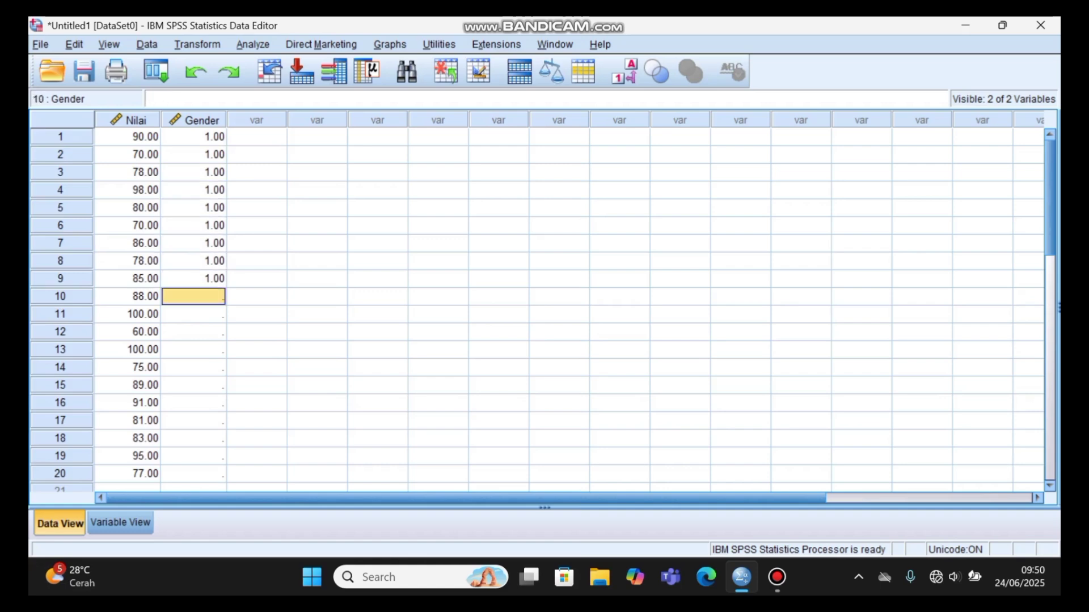
{"action": "type", "text": "1"}
{"action": "key", "text": "Return"}
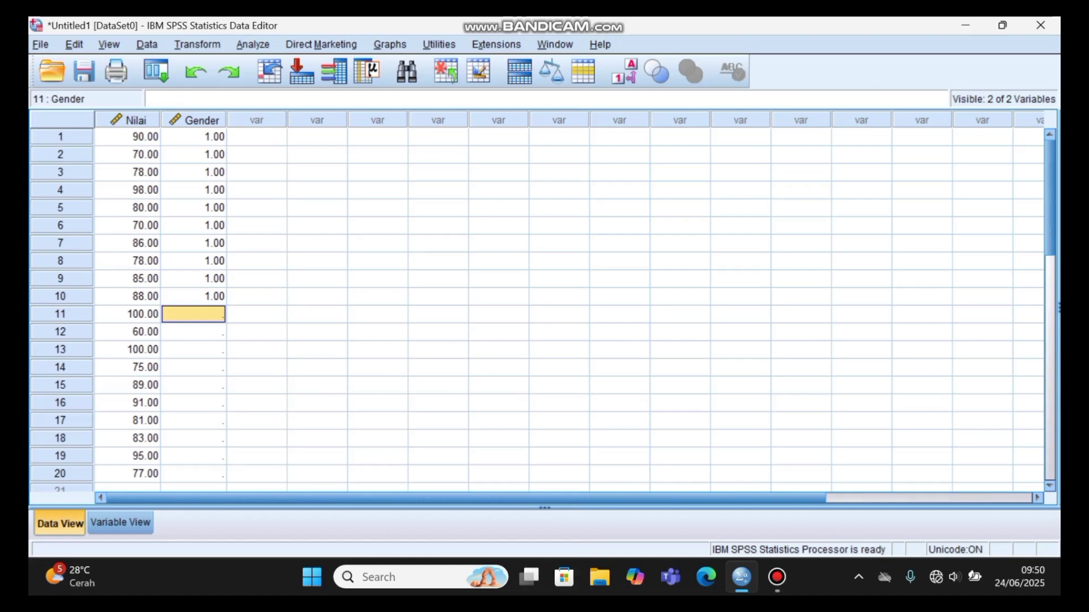
Enter 2 as the Gender code for rows 11 to 20
{"action": "type", "text": "2"}
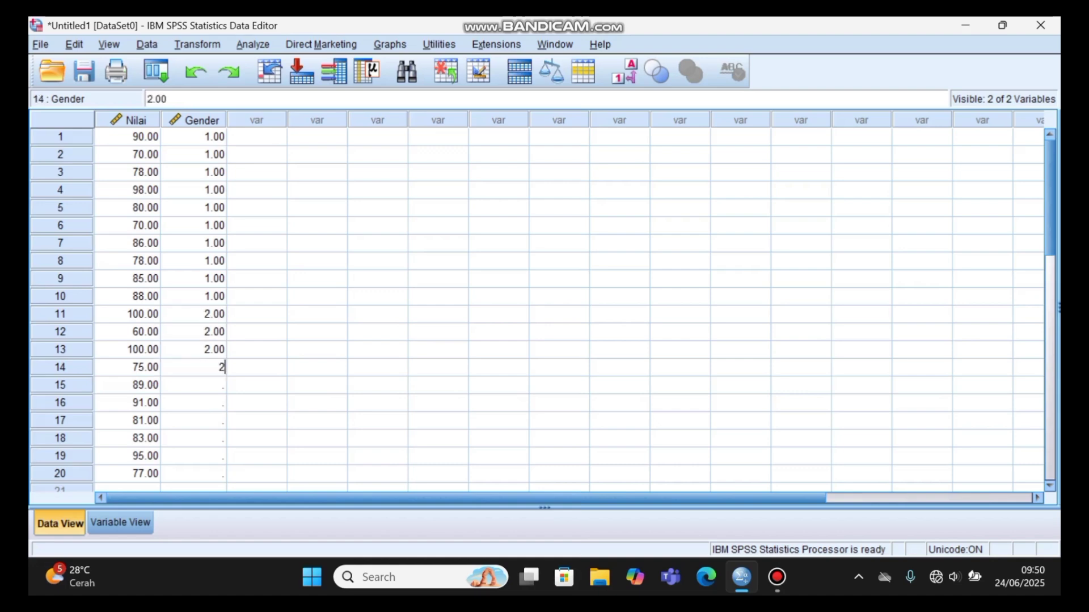
{"action": "type", "text": " 2 2 2 2 2 2 2 2"}
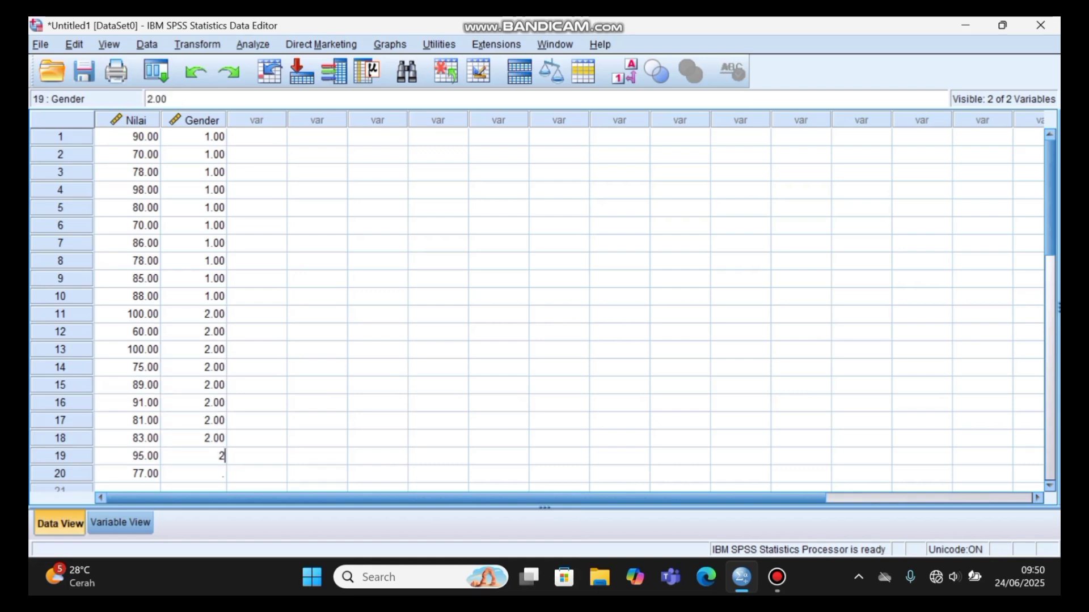
{"action": "type", "text": " 2"}
{"action": "key", "text": "Return"}
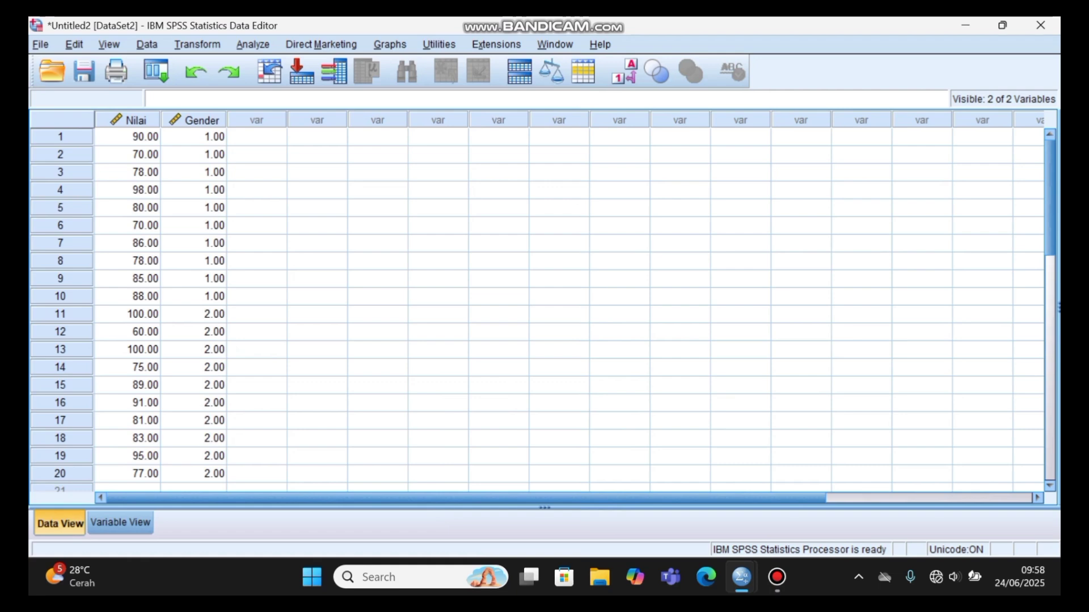
Start an Explore analysis with Nilai as the dependent variable and Gender as the factor
{"action": "key", "text": "alt+a"}
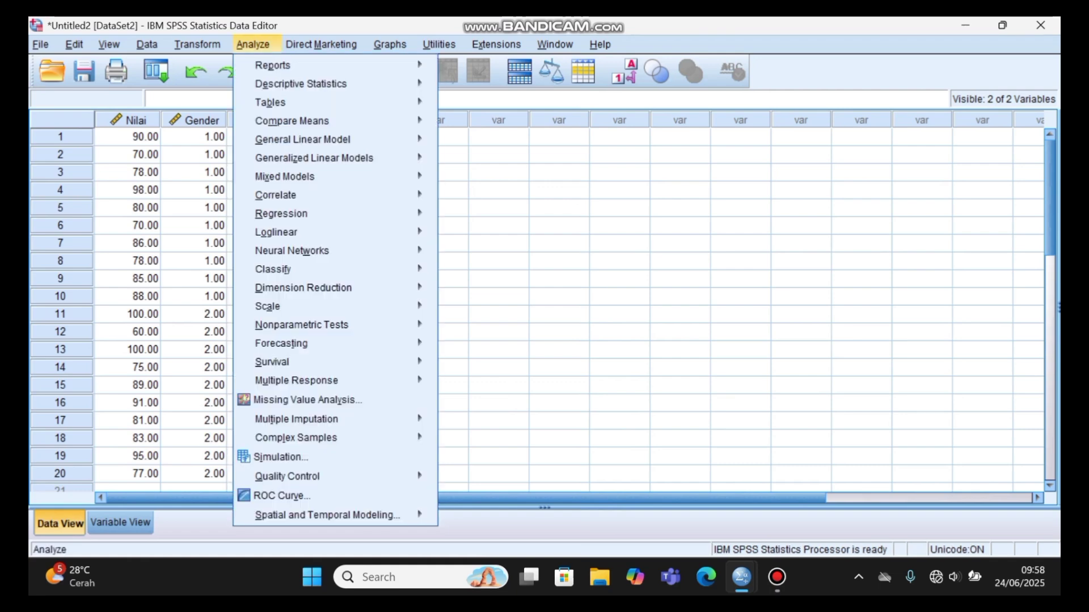
{"action": "key", "text": "Down"}
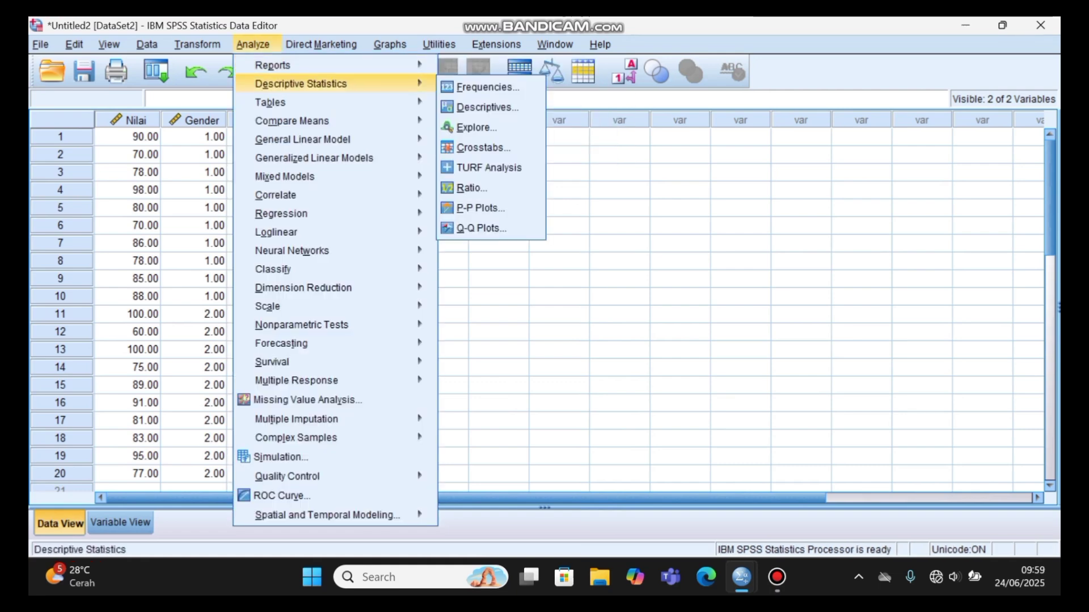
{"action": "key", "text": "Right"}
{"action": "key", "text": "Down"}
{"action": "key", "text": "Down"}
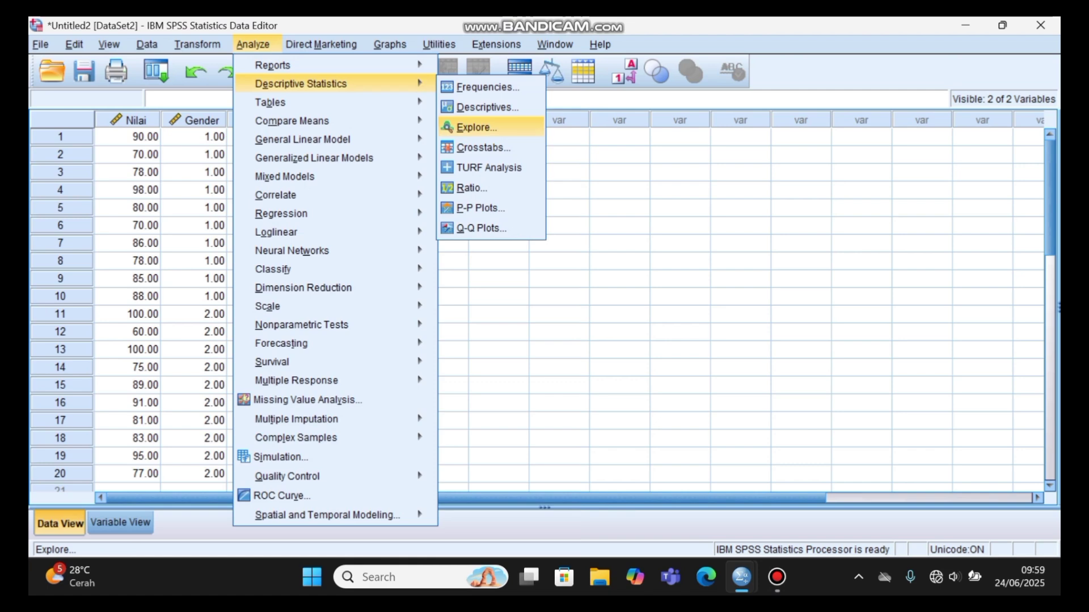
{"action": "key", "text": "Return"}
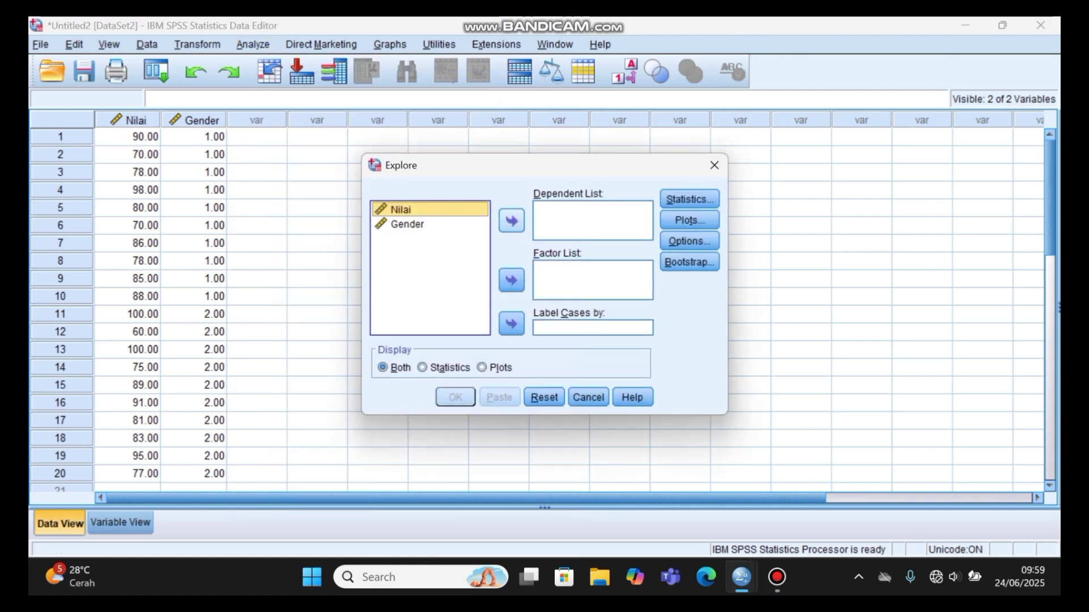
{"action": "left_click", "coordinate": [511, 221]}
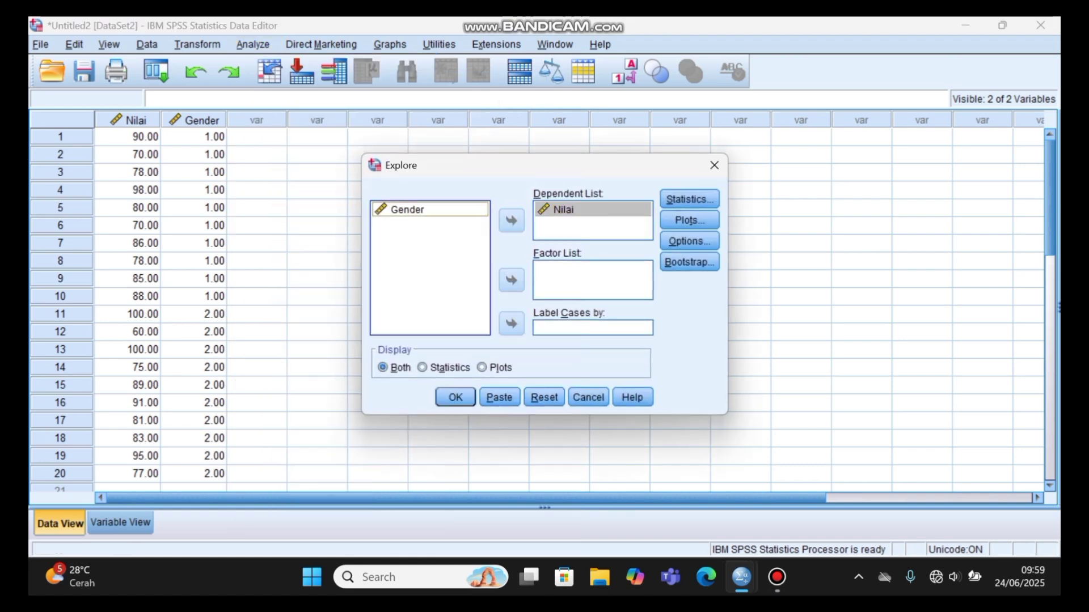
{"action": "left_click", "coordinate": [511, 281]}
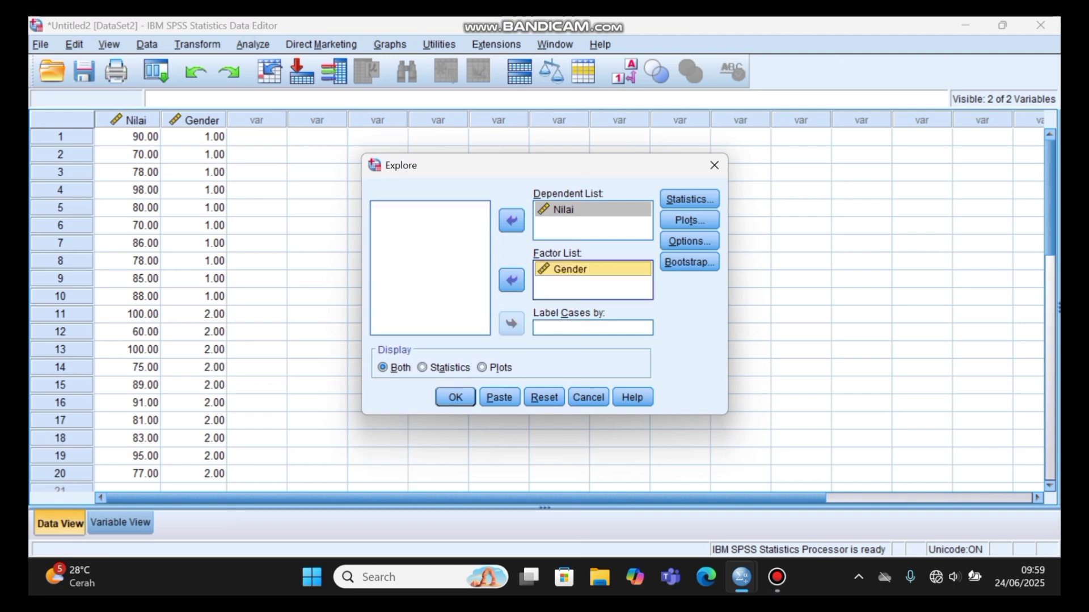
Add a histogram and normality plots with tests to the Explore plots and run the analysis
{"action": "left_click", "coordinate": [689, 220]}
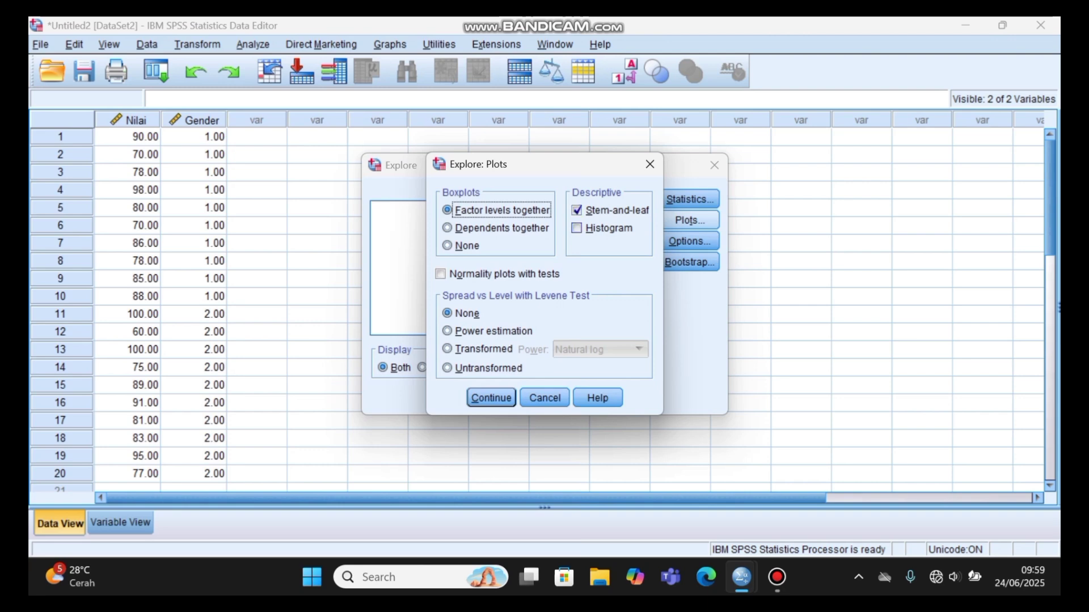
{"action": "left_click", "coordinate": [577, 228]}
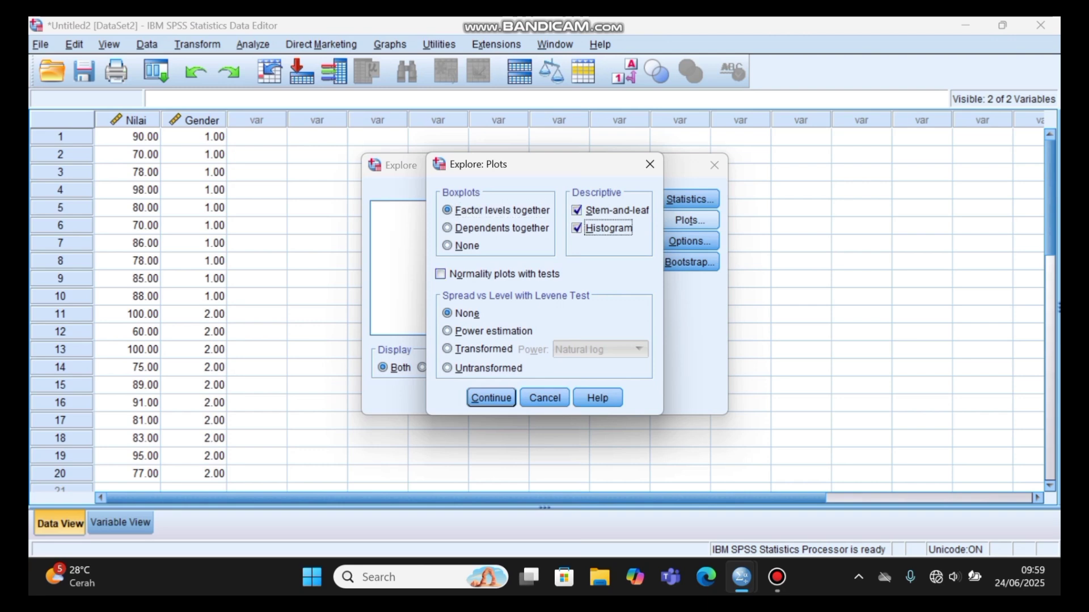
{"action": "left_click", "coordinate": [440, 274]}
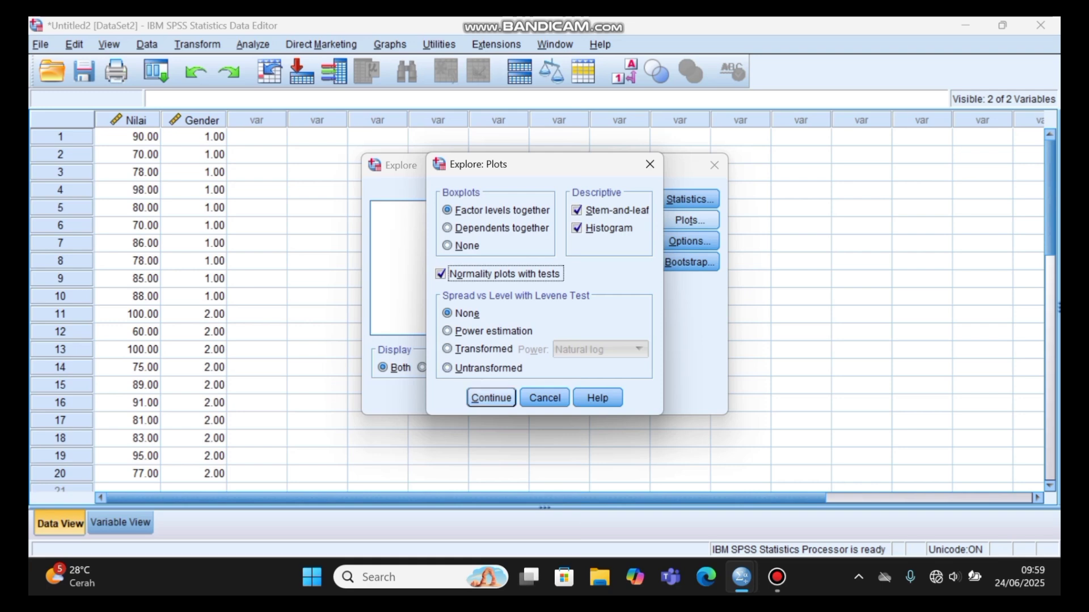
{"action": "key", "text": "Return"}
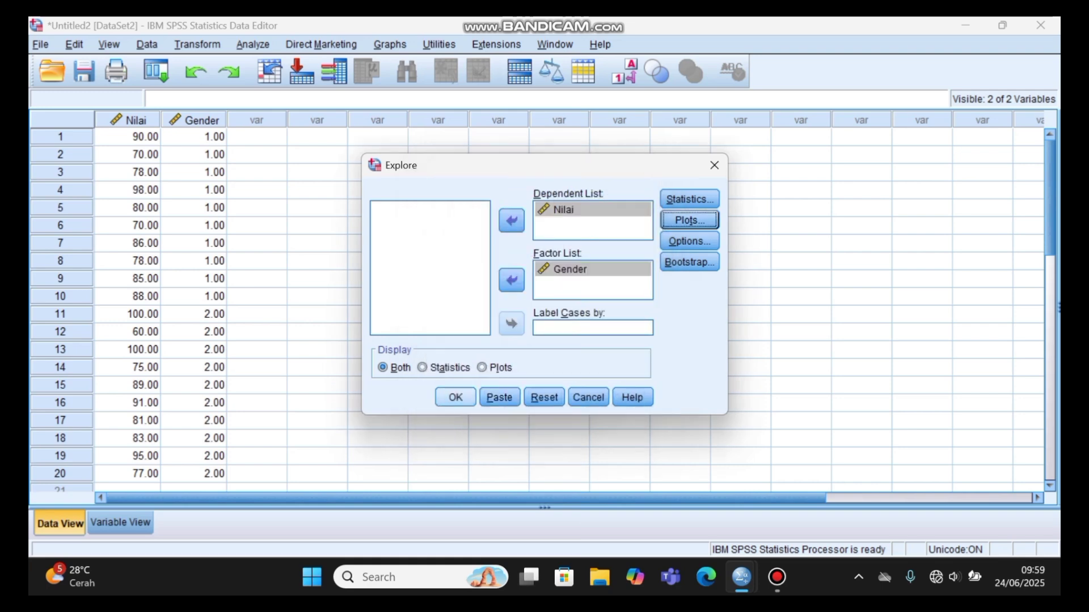
{"action": "key", "text": "Return"}
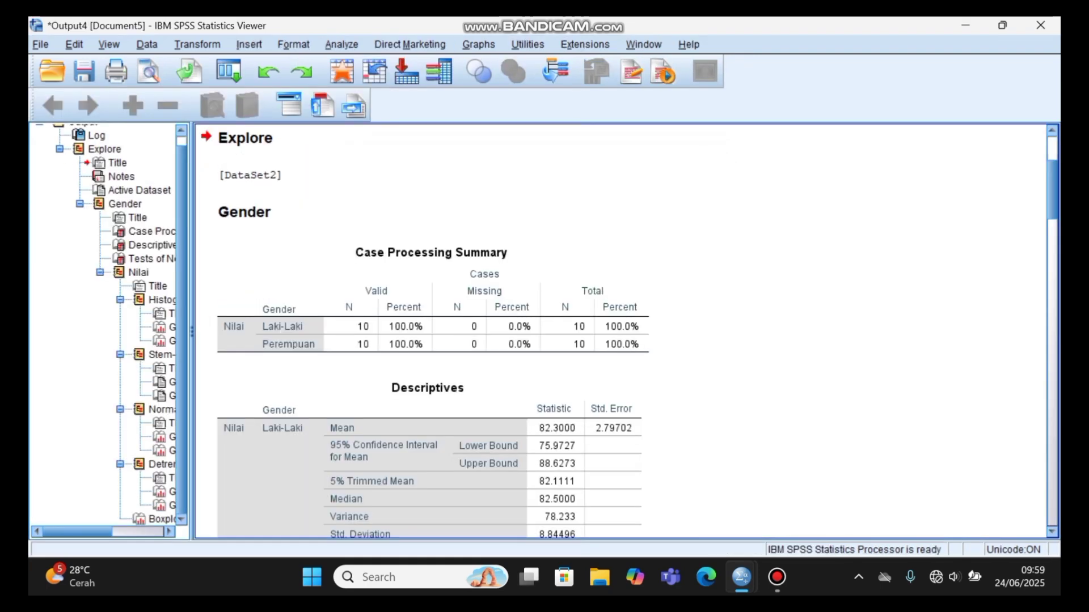
Examine the Explore output from the Descriptives through the Tests of Normality table
{"action": "scroll", "coordinate": [431, 329], "scroll_direction": "down", "scroll_amount": 5}
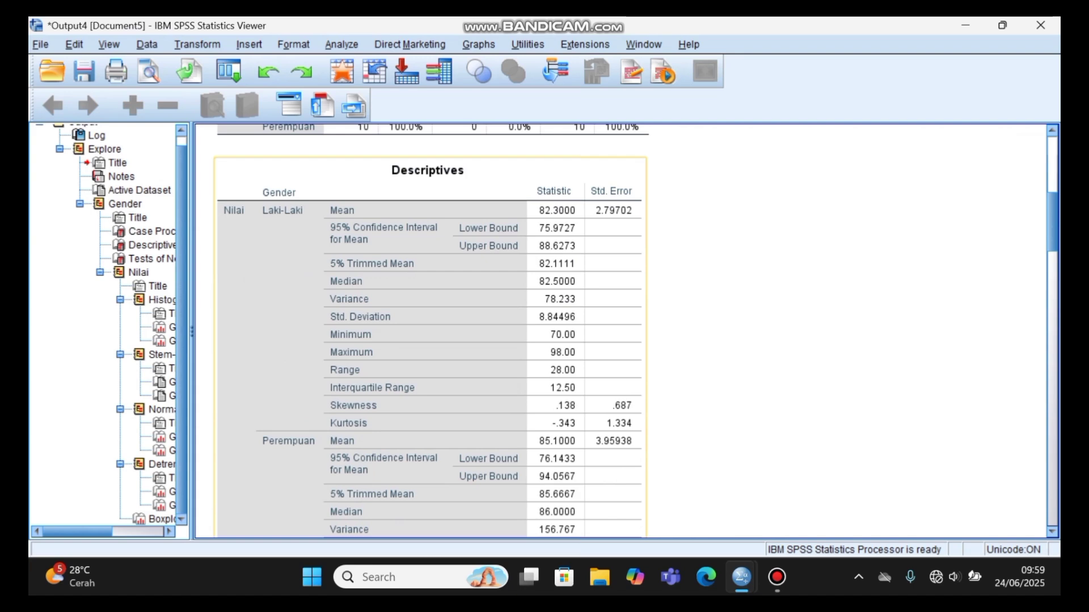
{"action": "scroll", "coordinate": [431, 329], "scroll_direction": "down", "scroll_amount": 8}
{"action": "left_click", "coordinate": [431, 318]}
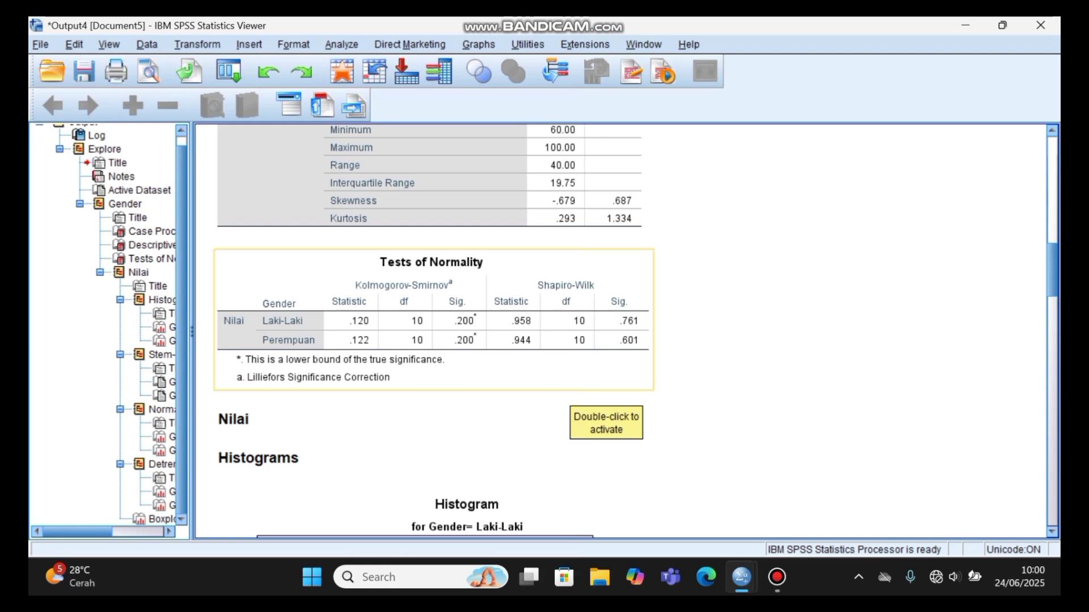
Switch to the Untitled2 dataset and close the Untitled1 dataset
{"action": "mouse_move", "coordinate": [741, 576]}
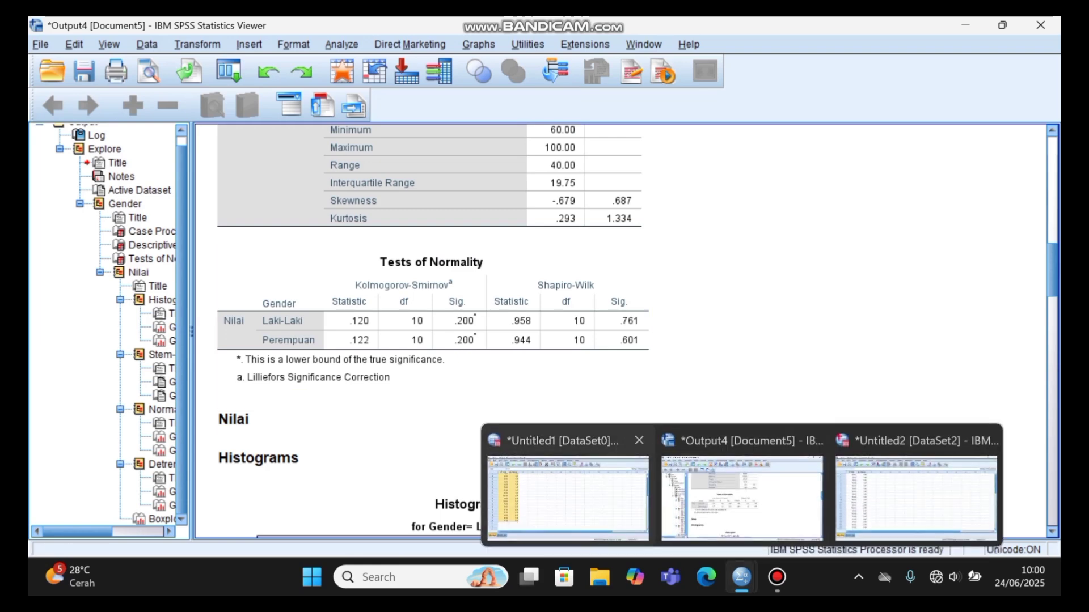
{"action": "mouse_move", "coordinate": [568, 494]}
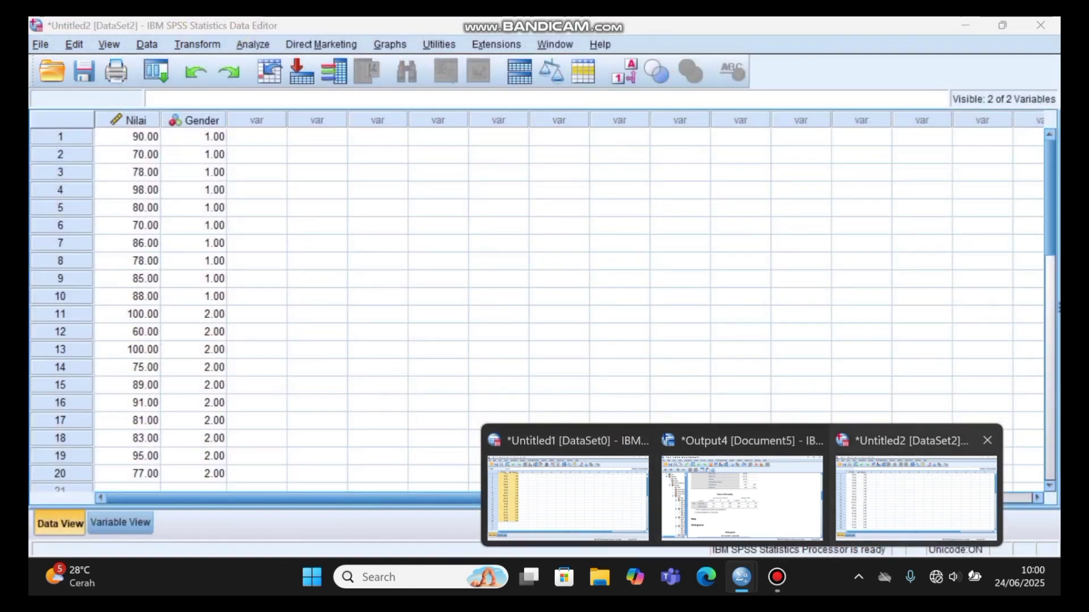
{"action": "left_click", "coordinate": [916, 496]}
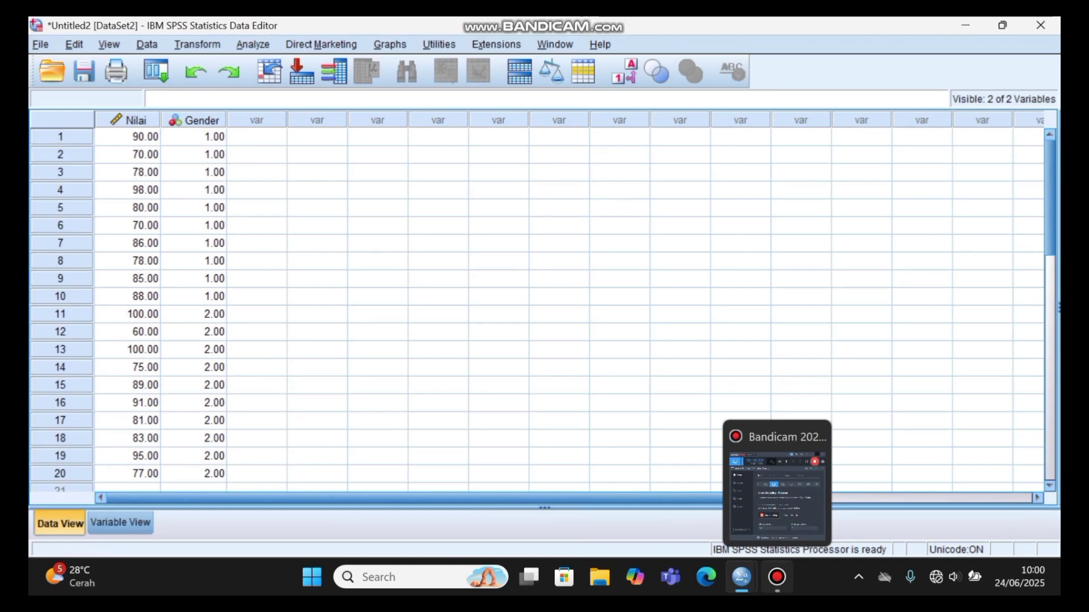
{"action": "mouse_move", "coordinate": [741, 577]}
{"action": "left_click", "coordinate": [637, 440]}
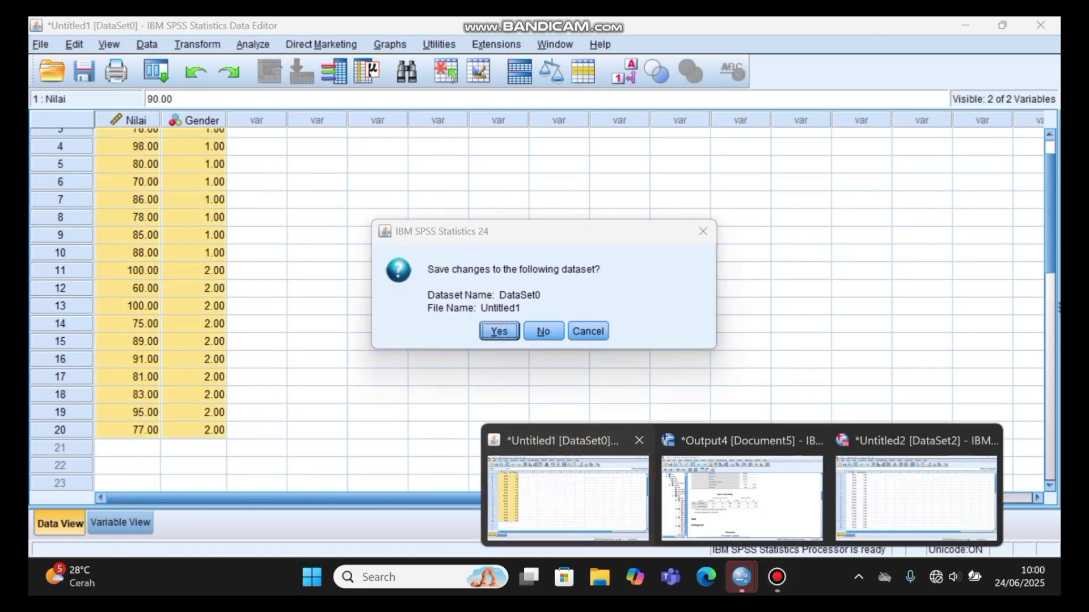
{"action": "key", "text": "Return"}
Return to the Output4 document and review the Tests of Normality table again
{"action": "mouse_move", "coordinate": [741, 577]}
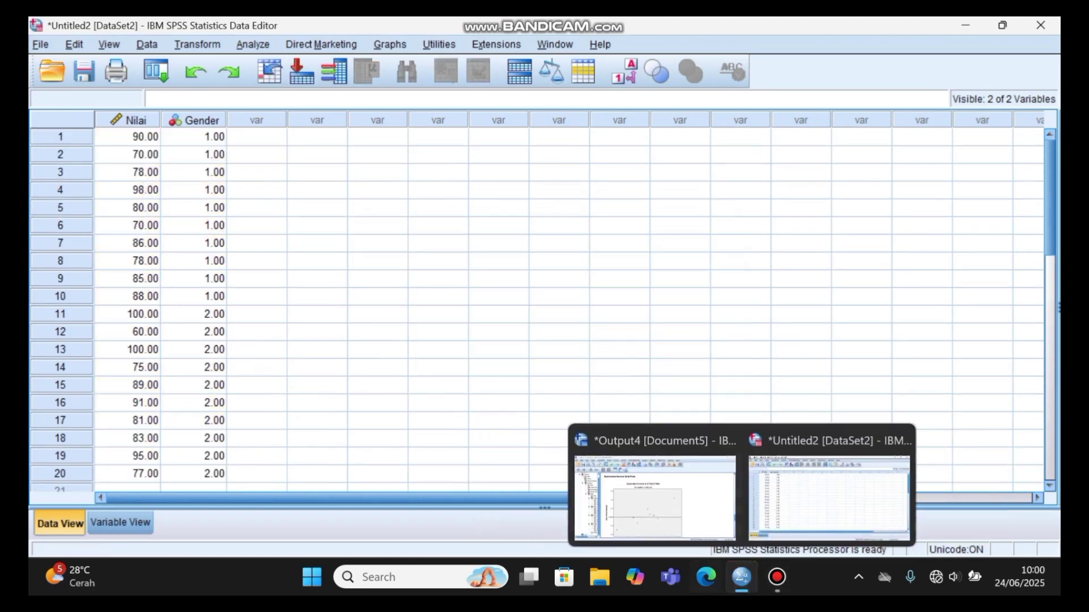
{"action": "left_click", "coordinate": [655, 493]}
{"action": "scroll", "coordinate": [621, 329], "scroll_direction": "up", "scroll_amount": 20}
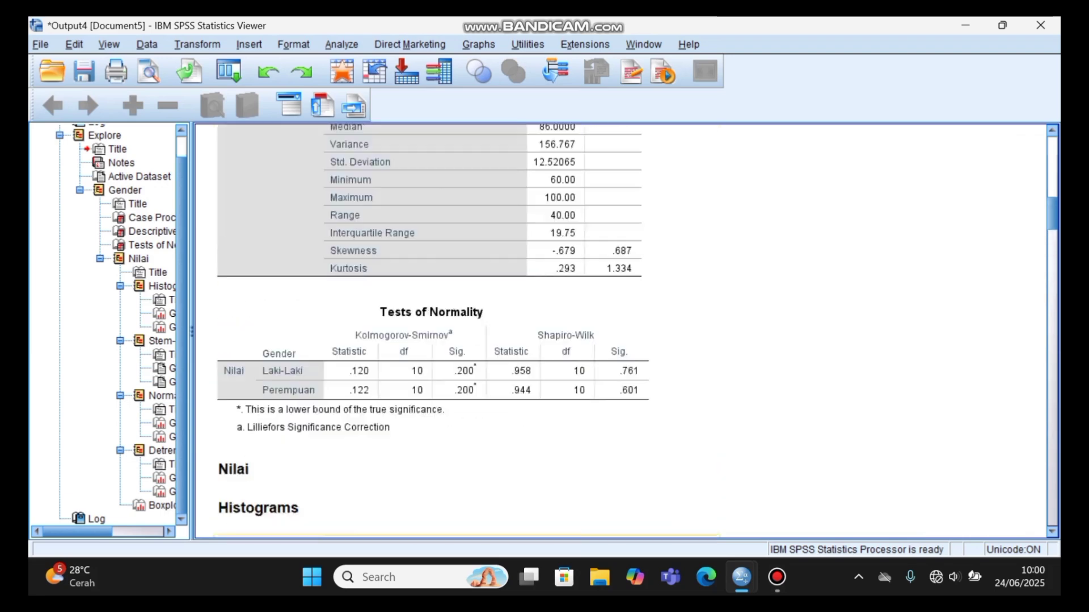
{"action": "scroll", "coordinate": [621, 329], "scroll_direction": "down", "scroll_amount": 6}
{"action": "scroll", "coordinate": [621, 329], "scroll_direction": "up", "scroll_amount": 1}
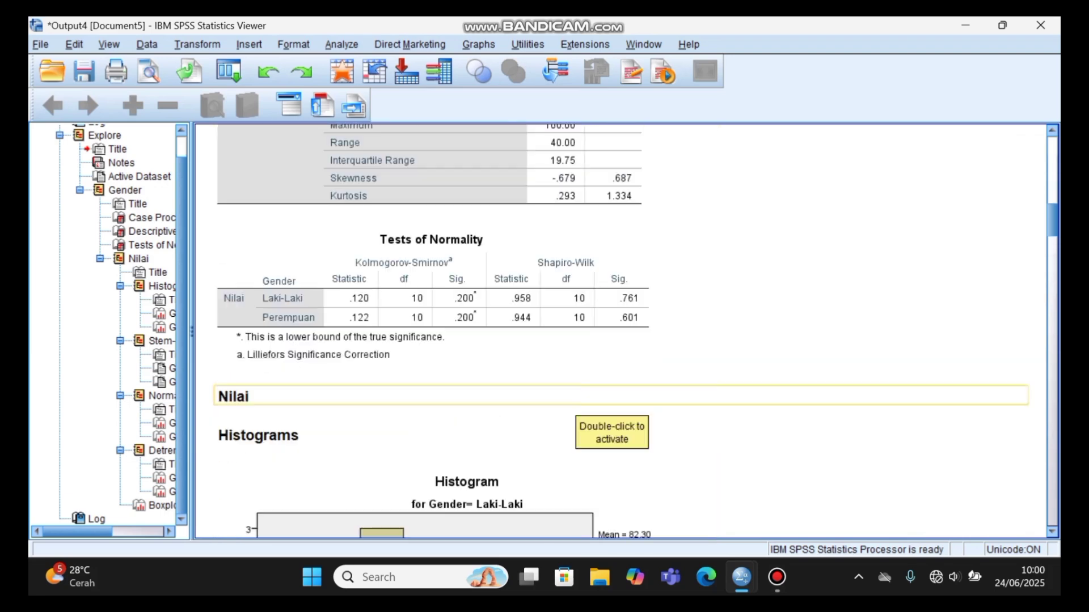
Switch to the Untitled2 dataset and set up a One-Way ANOVA with Nilai as dependent variable and Gender as factor
{"action": "mouse_move", "coordinate": [741, 576]}
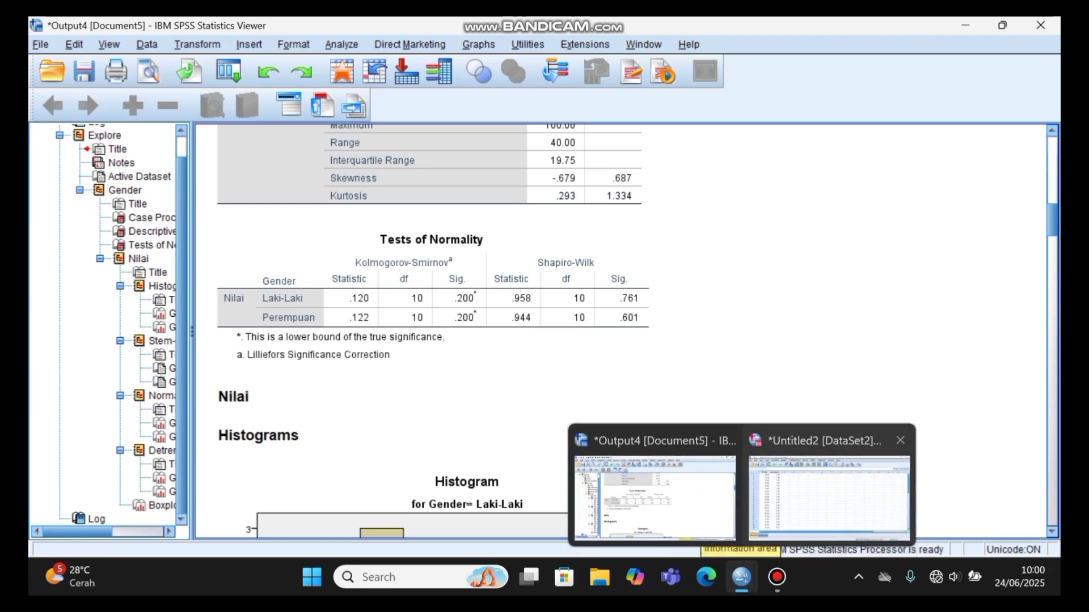
{"action": "left_click", "coordinate": [828, 496]}
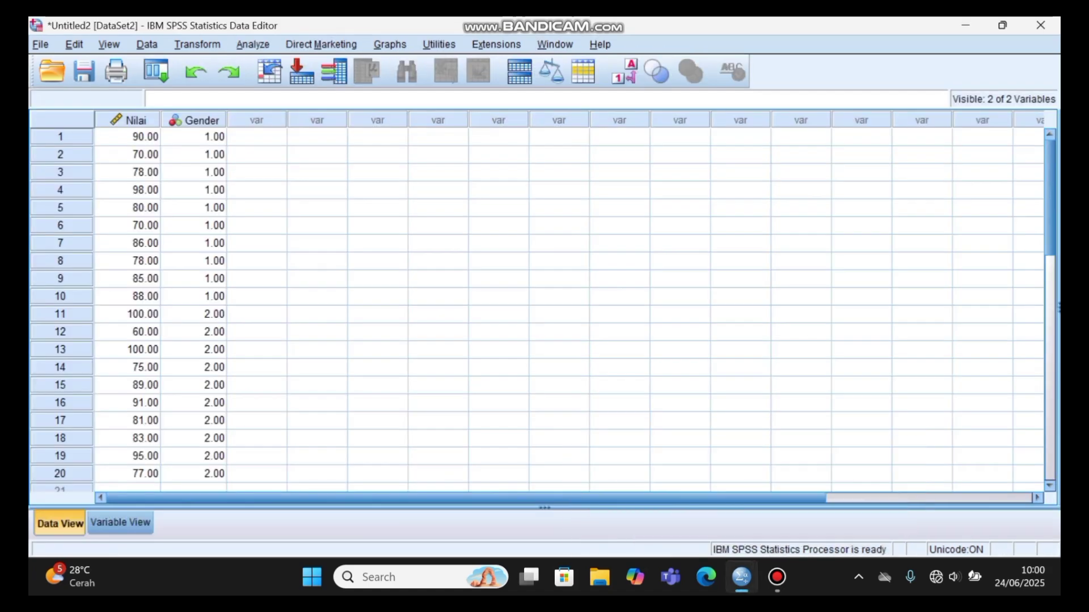
{"action": "left_click", "coordinate": [253, 45]}
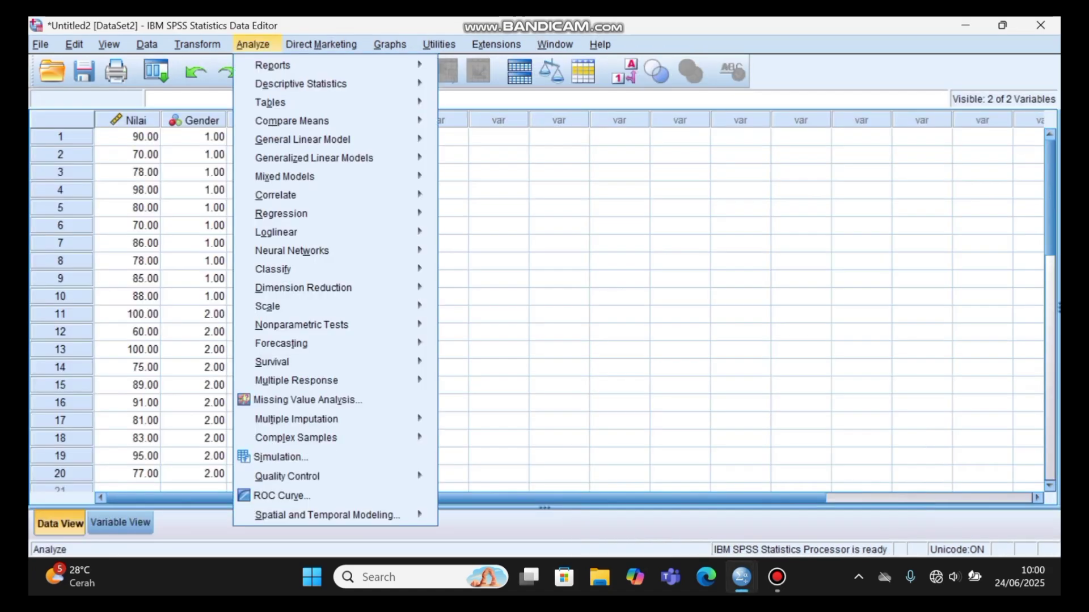
{"action": "mouse_move", "coordinate": [292, 121]}
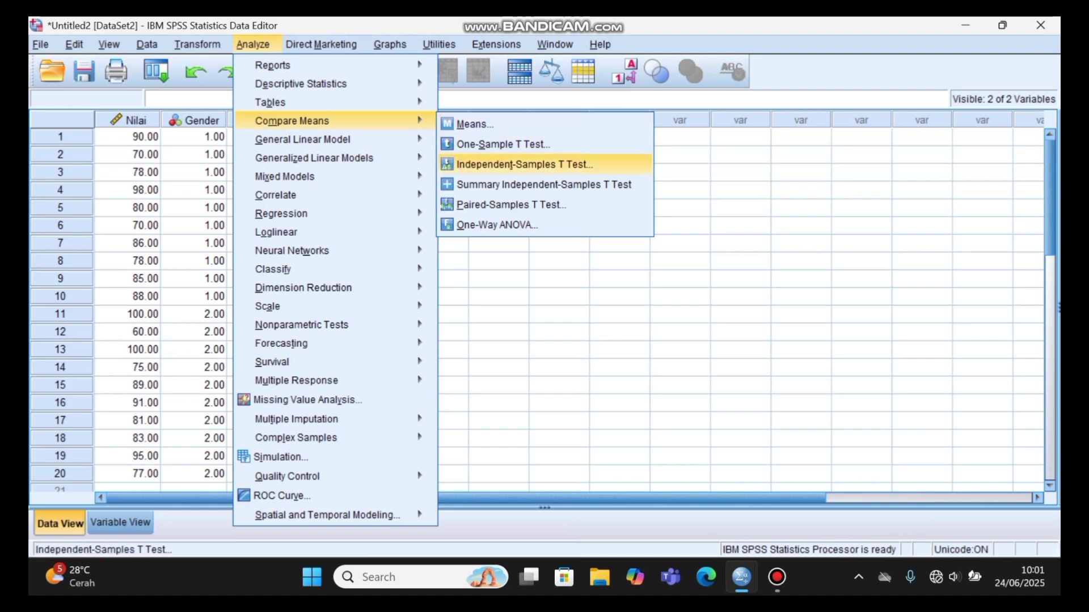
{"action": "left_click", "coordinate": [558, 243]}
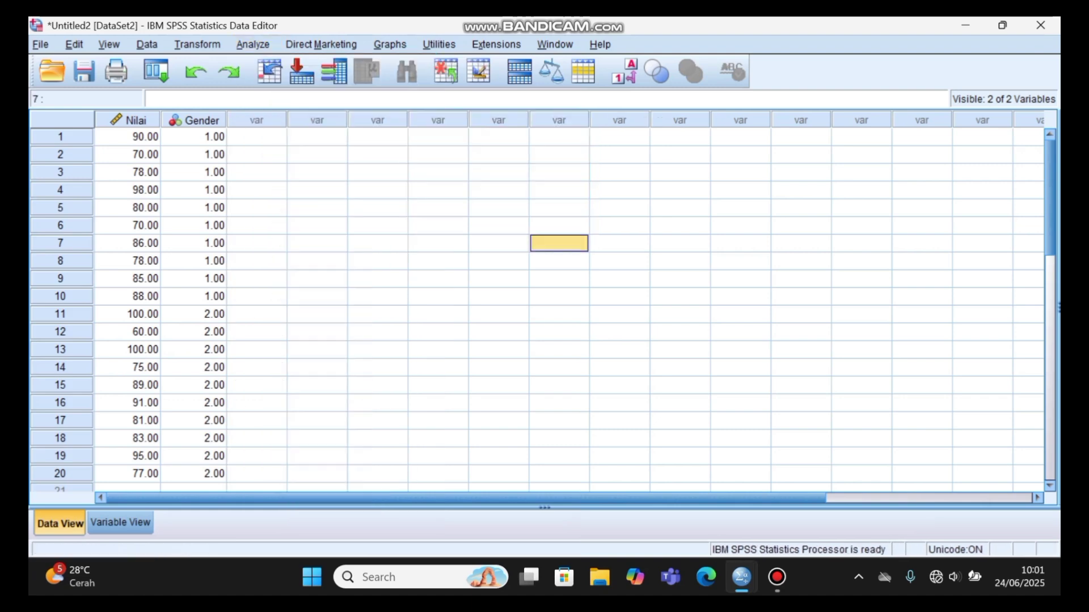
{"action": "left_click", "coordinate": [253, 44]}
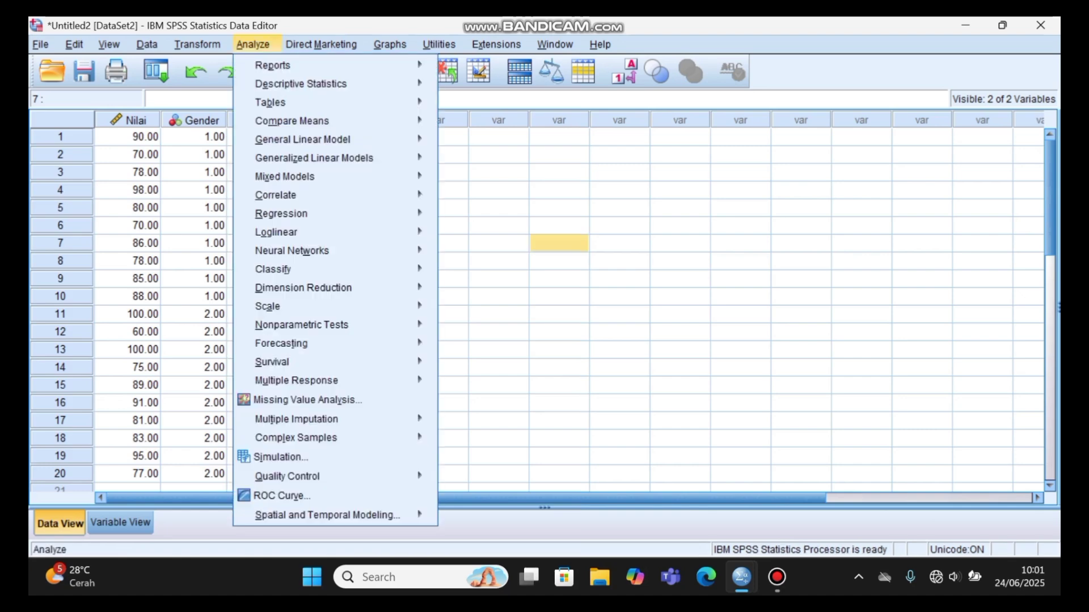
{"action": "mouse_move", "coordinate": [292, 121]}
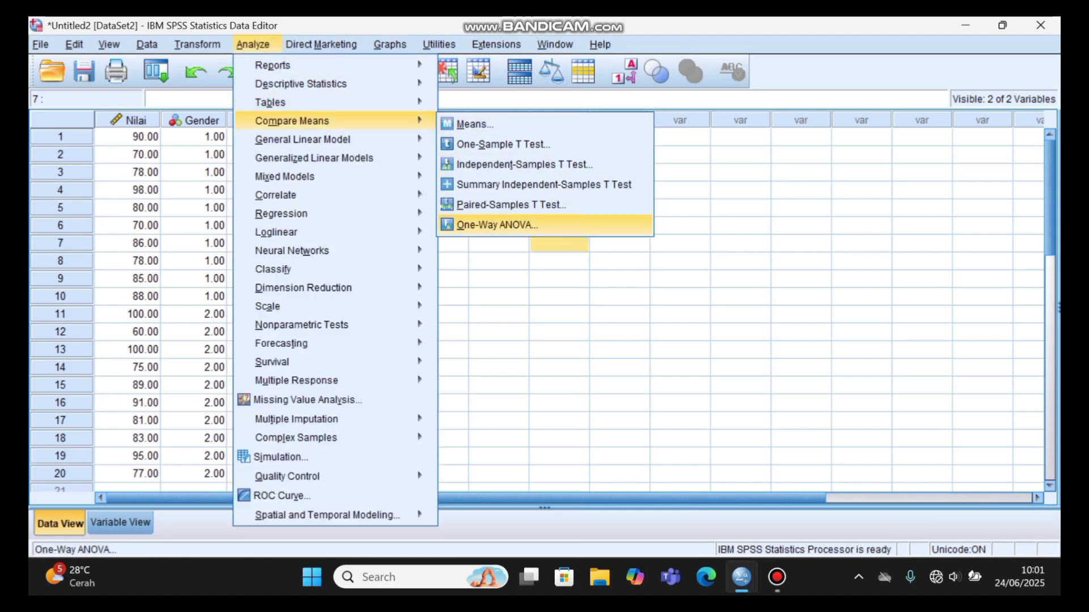
{"action": "left_click", "coordinate": [497, 225]}
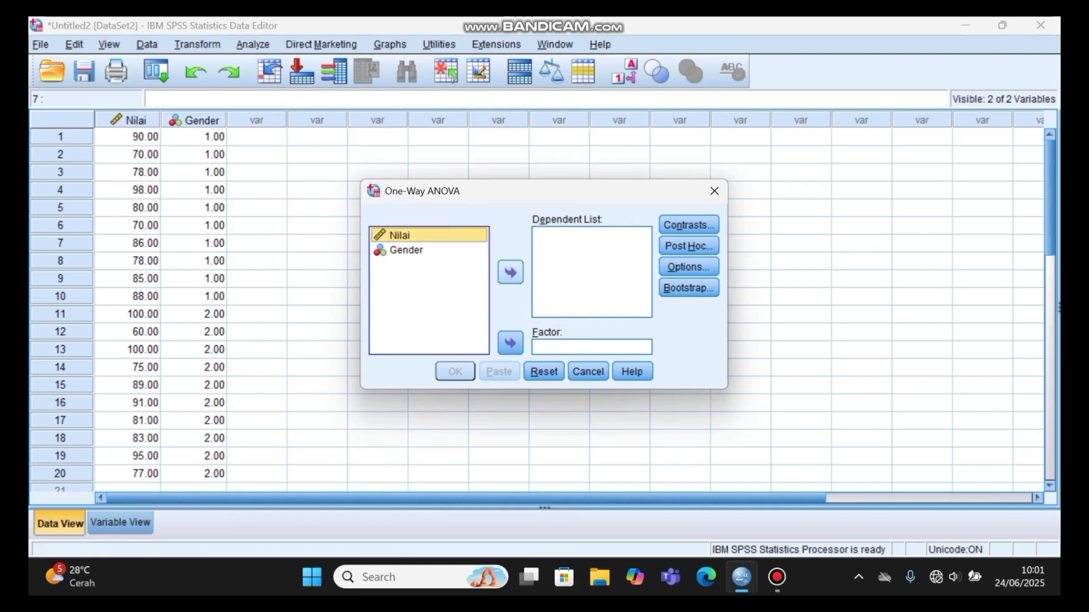
{"action": "left_click", "coordinate": [511, 273]}
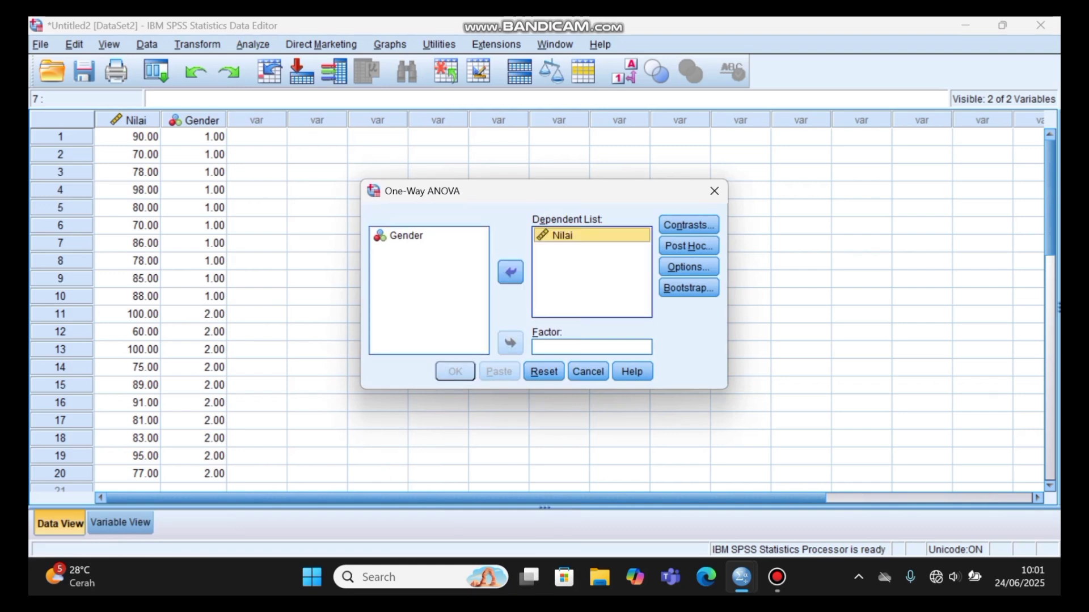
{"action": "left_click", "coordinate": [406, 235]}
{"action": "left_click", "coordinate": [511, 343]}
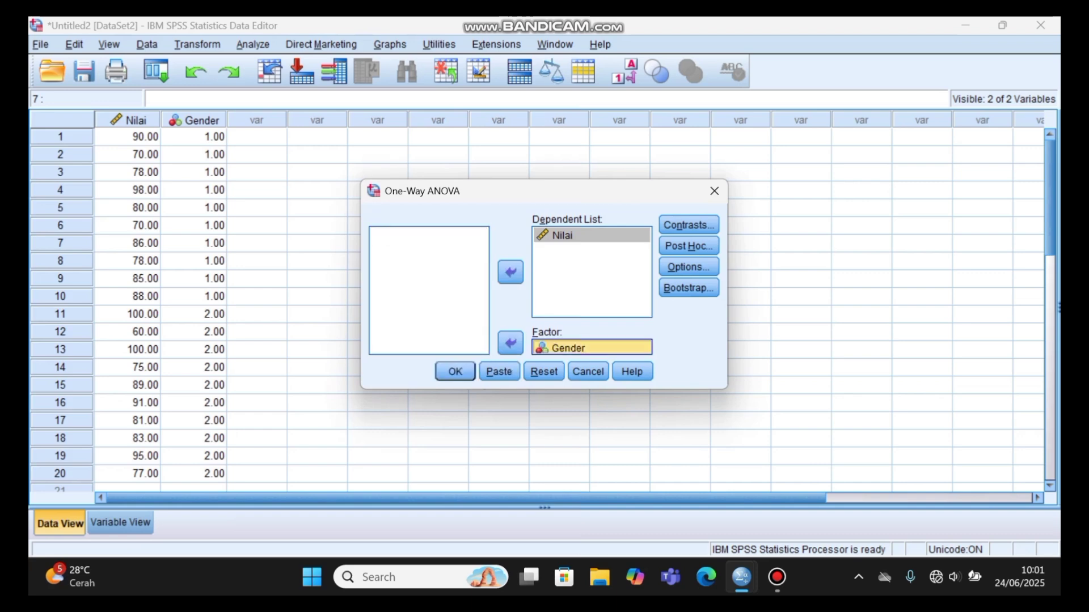
Add the homogeneity of variance test to the One-Way ANOVA options and run the analysis
{"action": "left_click", "coordinate": [688, 267]}
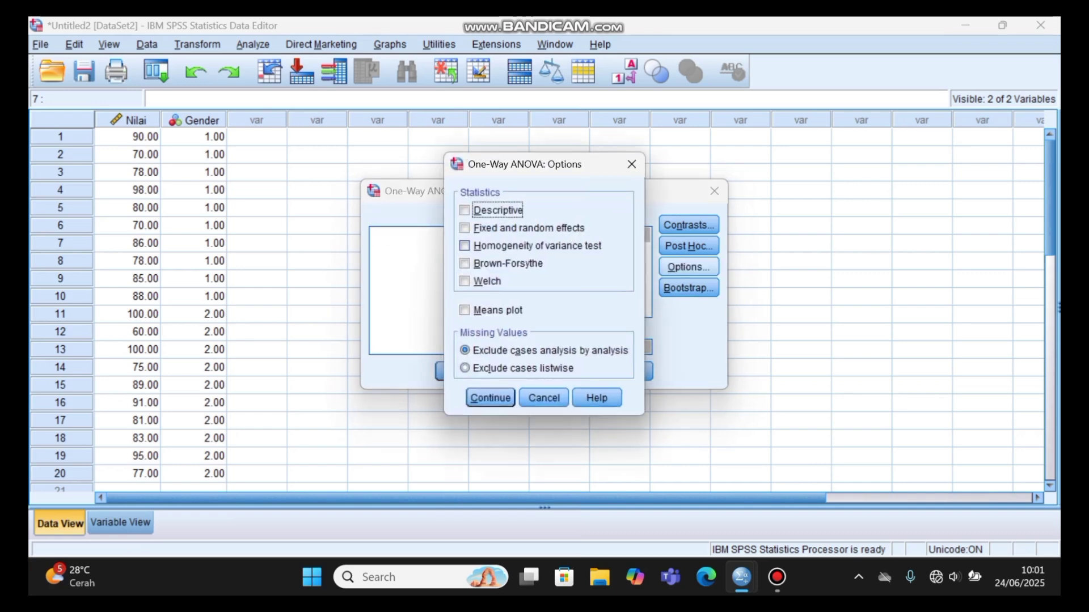
{"action": "left_click", "coordinate": [465, 245]}
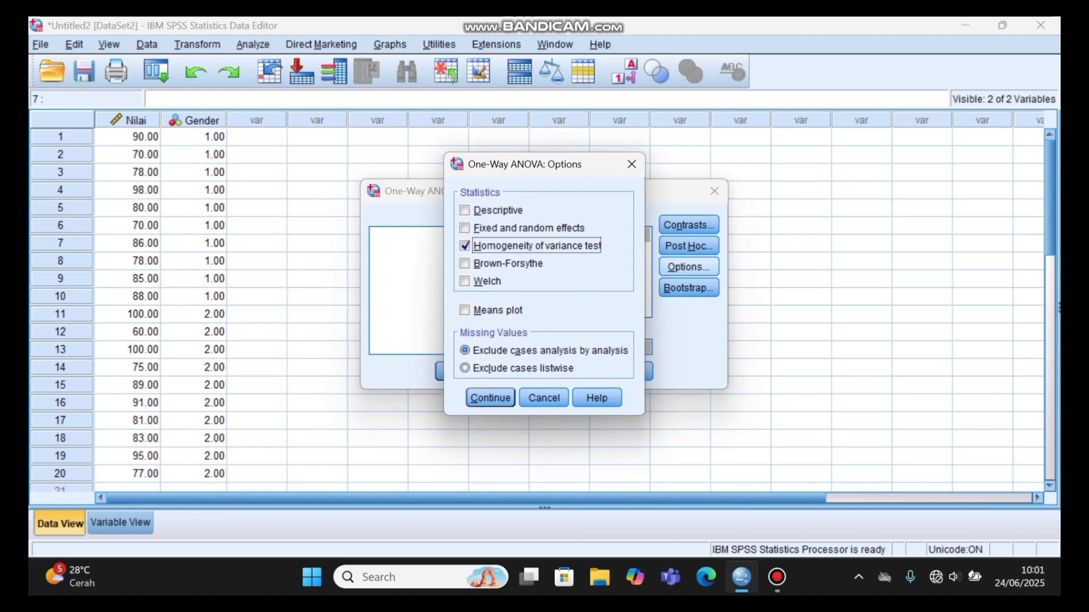
{"action": "left_click", "coordinate": [490, 397]}
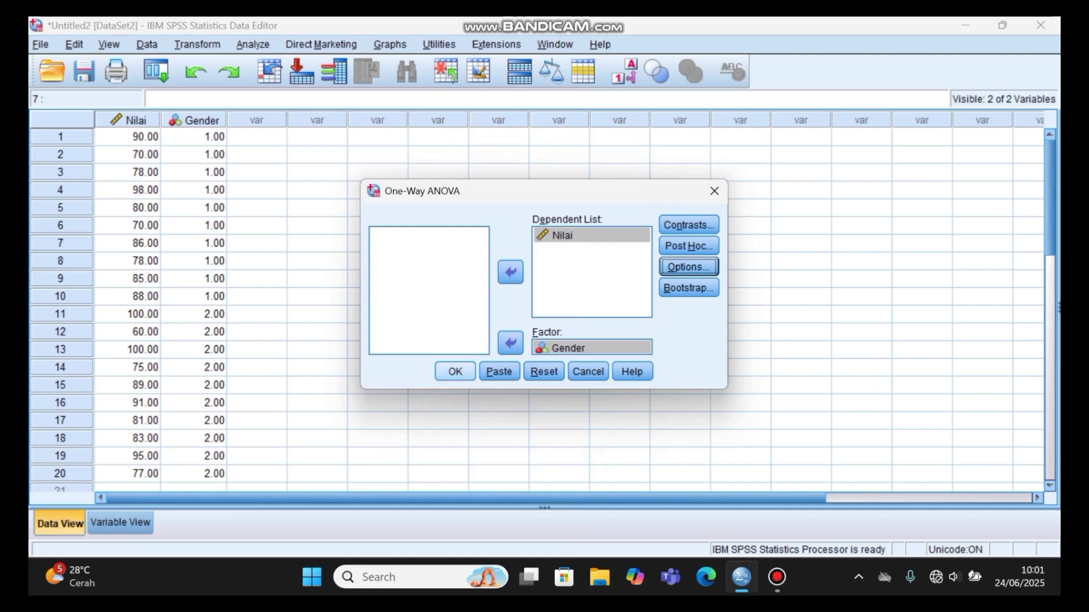
{"action": "left_click", "coordinate": [454, 371]}
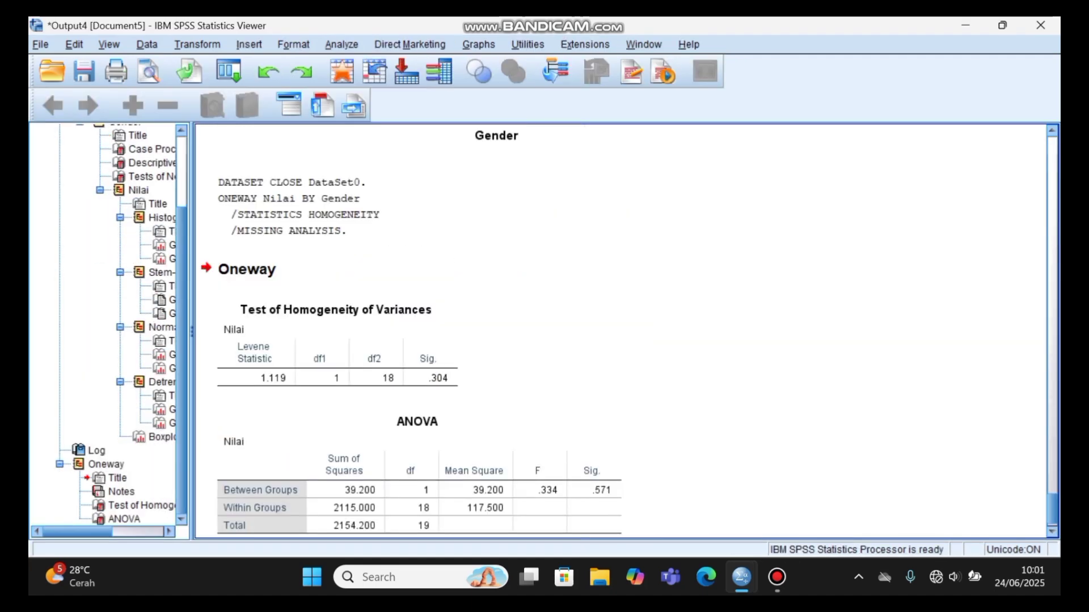
{"action": "left_click", "coordinate": [338, 344]}
Return to the Untitled2 dataset and set up an Independent-Samples T Test with Nilai as test variable and Gender as grouping variable
{"action": "mouse_move", "coordinate": [741, 577]}
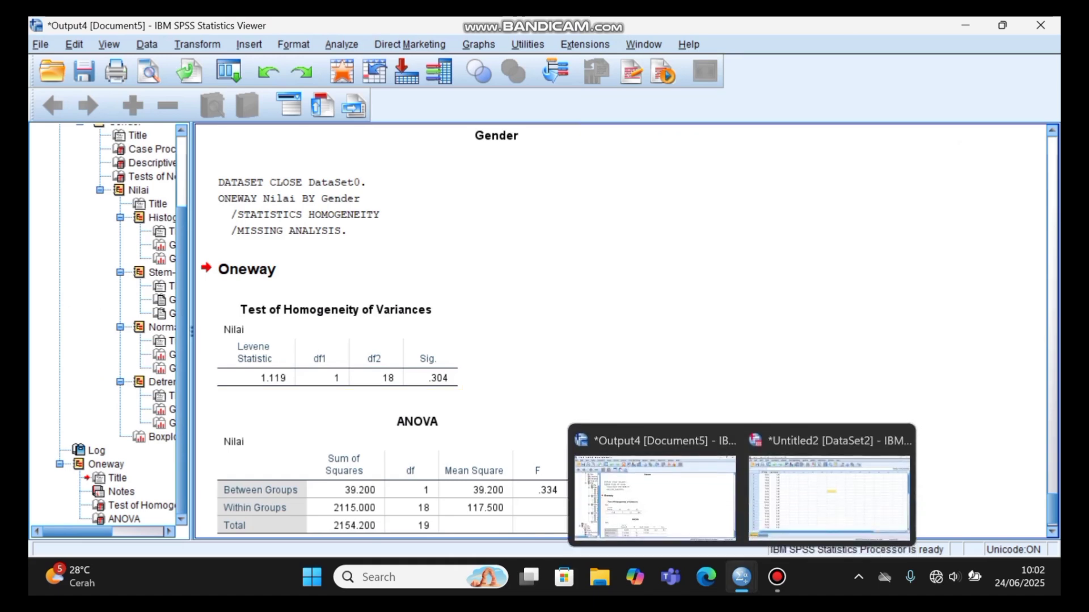
{"action": "left_click", "coordinate": [828, 471]}
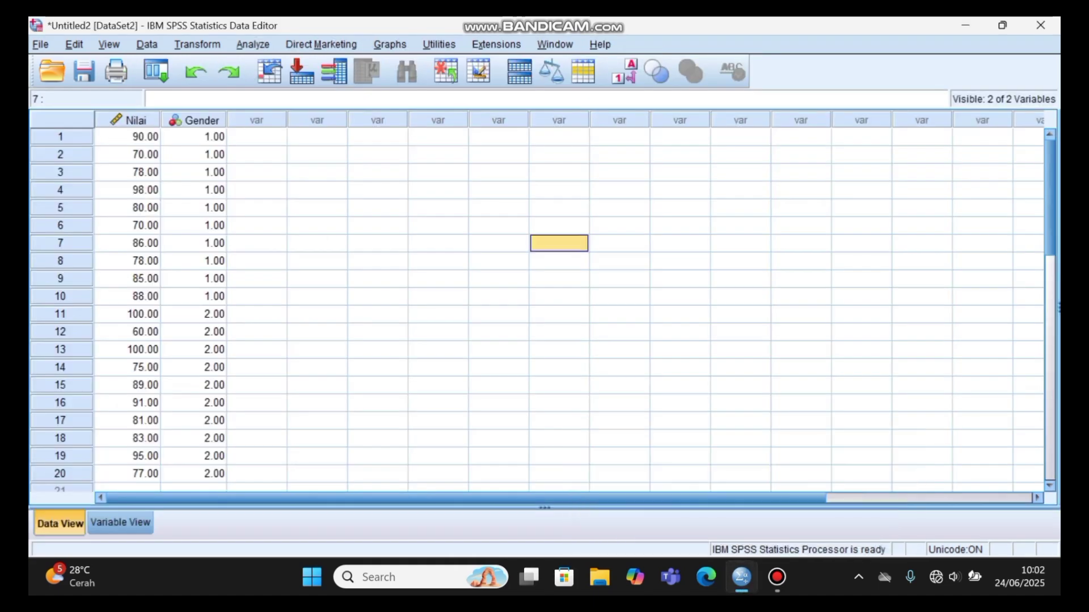
{"action": "left_click", "coordinate": [253, 44]}
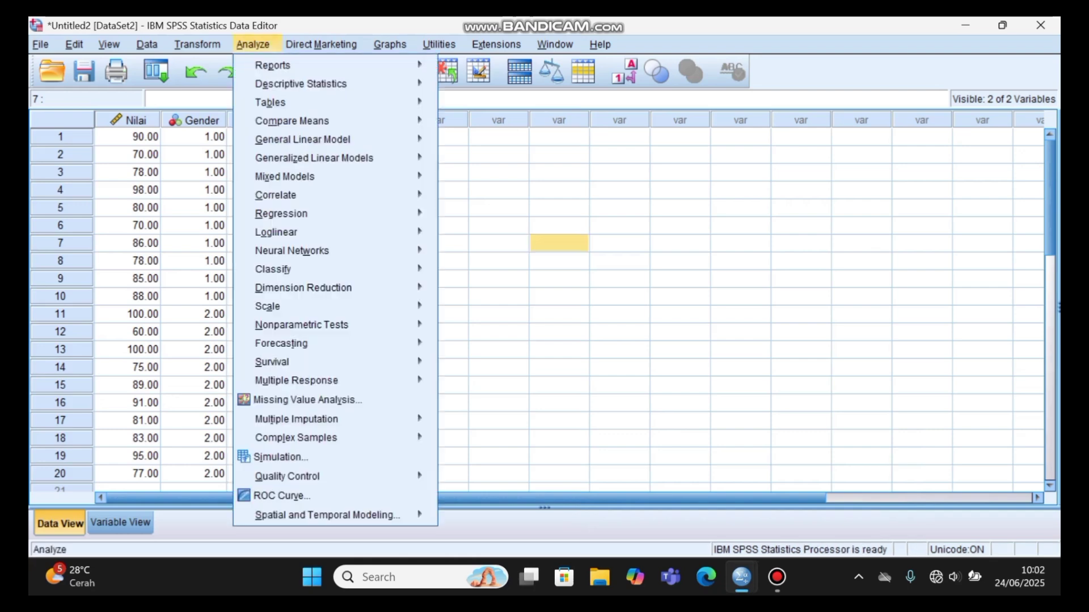
{"action": "mouse_move", "coordinate": [292, 120]}
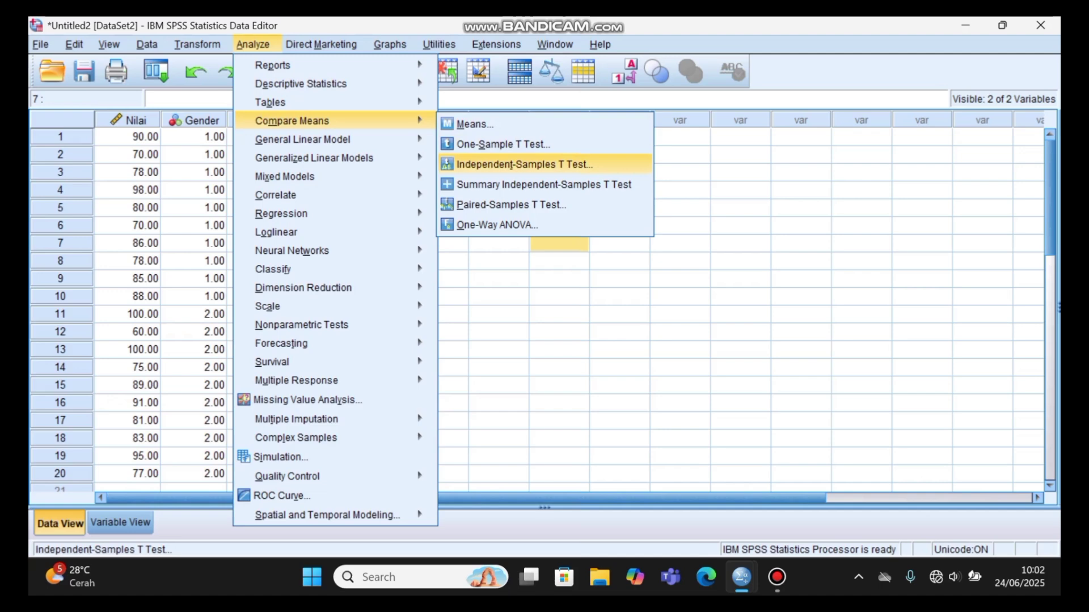
{"action": "left_click", "coordinate": [525, 164]}
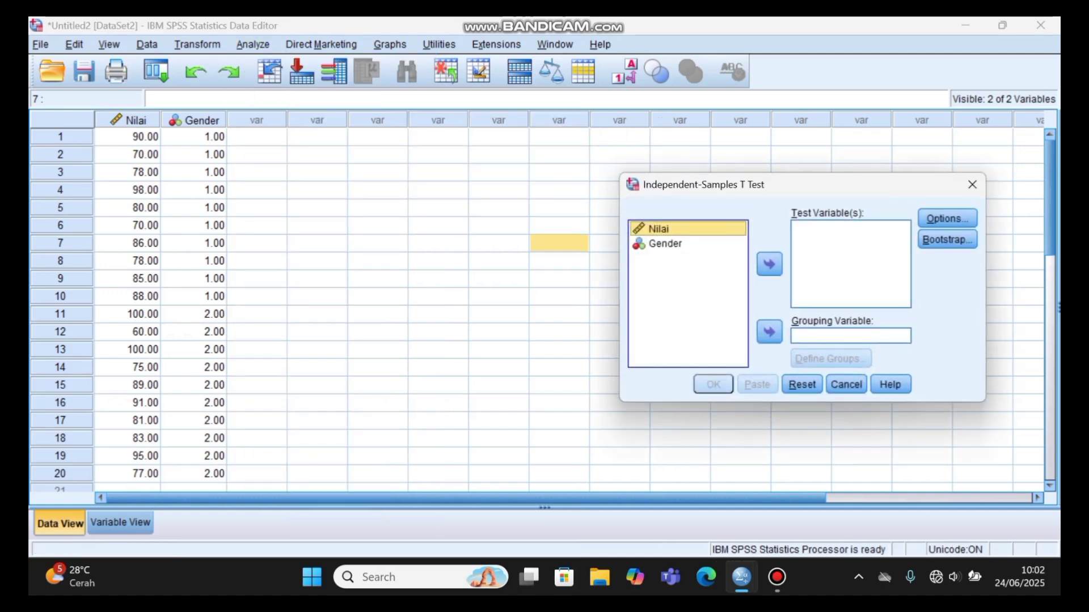
{"action": "left_click", "coordinate": [769, 264]}
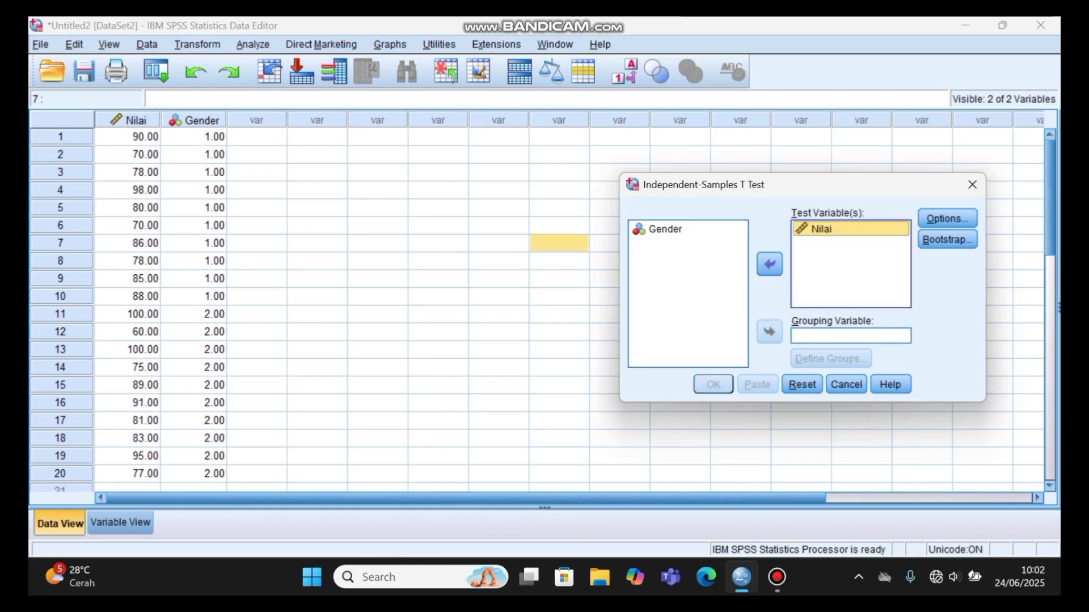
{"action": "left_click", "coordinate": [665, 229]}
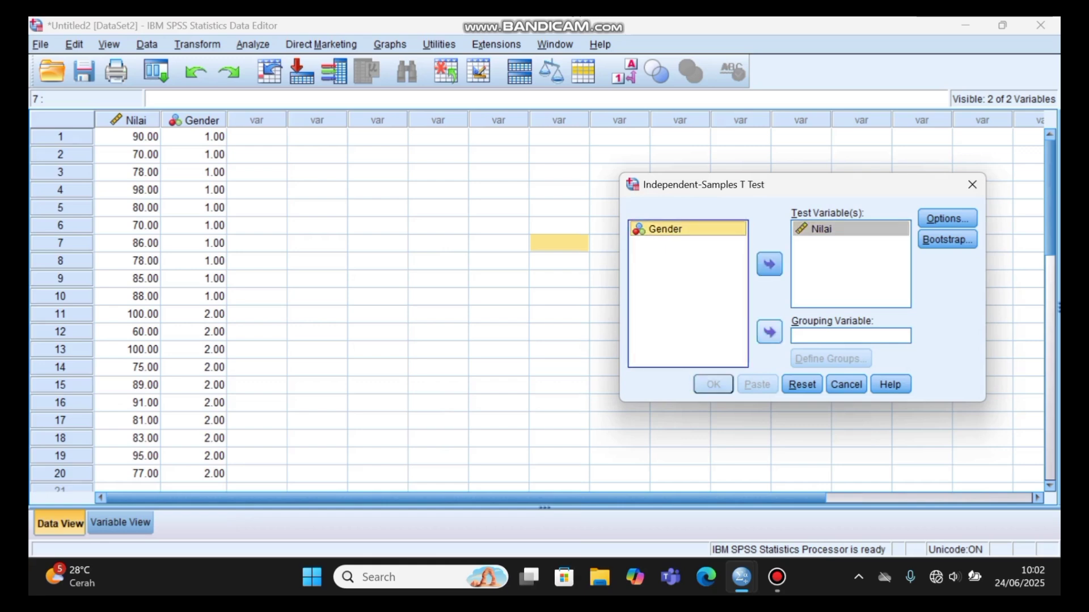
{"action": "left_click", "coordinate": [769, 332]}
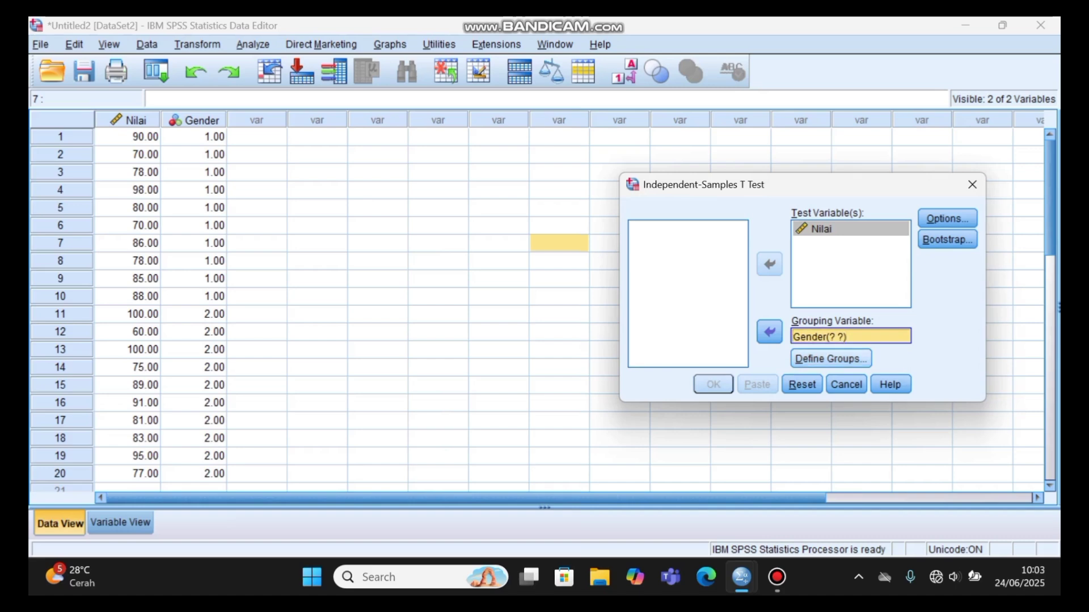
Define the Gender groups with 1 for Group 1 and 2 for Group 2, and run the t-test
{"action": "key", "text": "alt+d"}
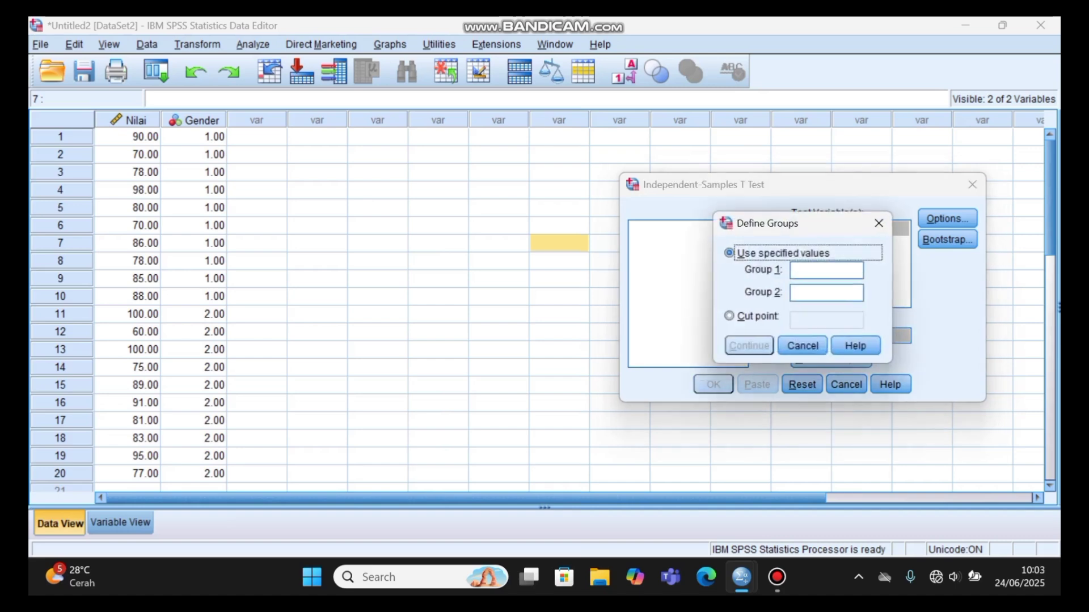
{"action": "left_click", "coordinate": [827, 270]}
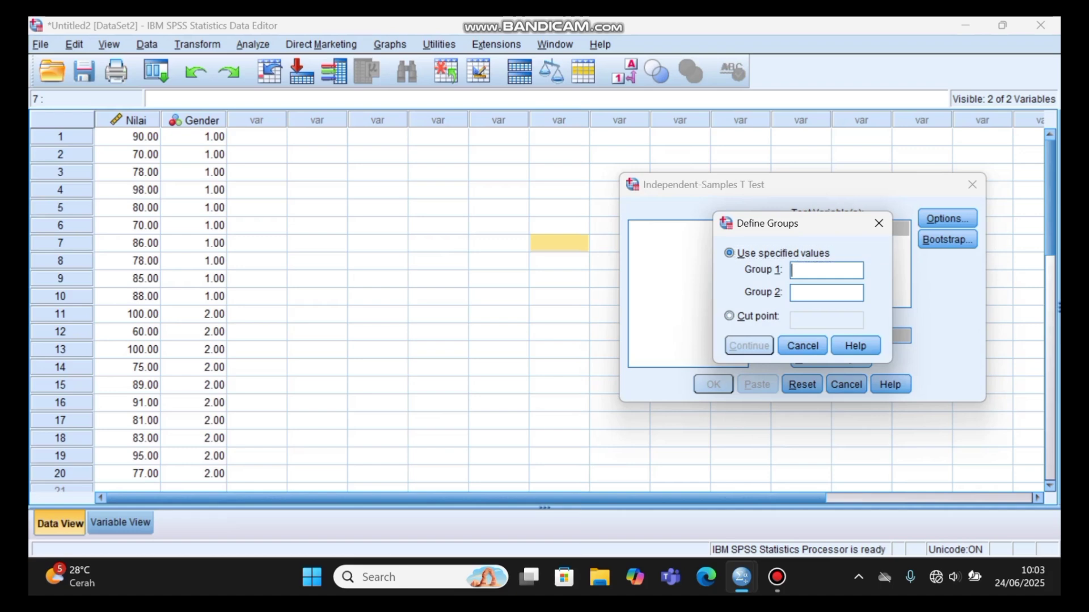
{"action": "type", "text": "1"}
{"action": "left_click", "coordinate": [827, 293]}
{"action": "type", "text": "2"}
{"action": "key", "text": "Return"}
{"action": "key", "text": "Return"}
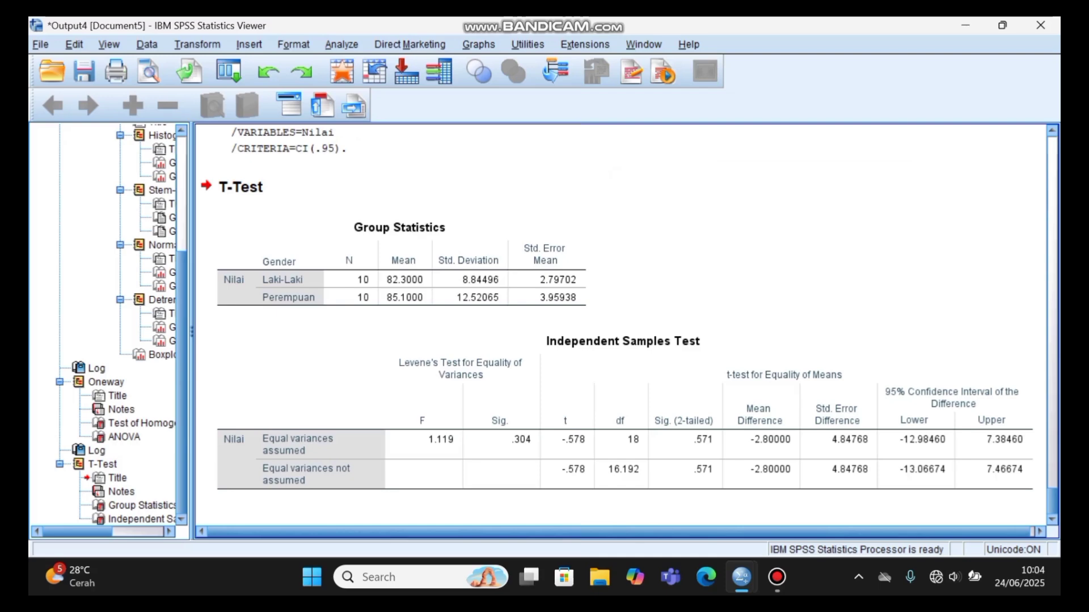
Examine the Independent Samples Test table, and go back up to the Oneway homogeneity and ANOVA tables
{"action": "left_click", "coordinate": [624, 397]}
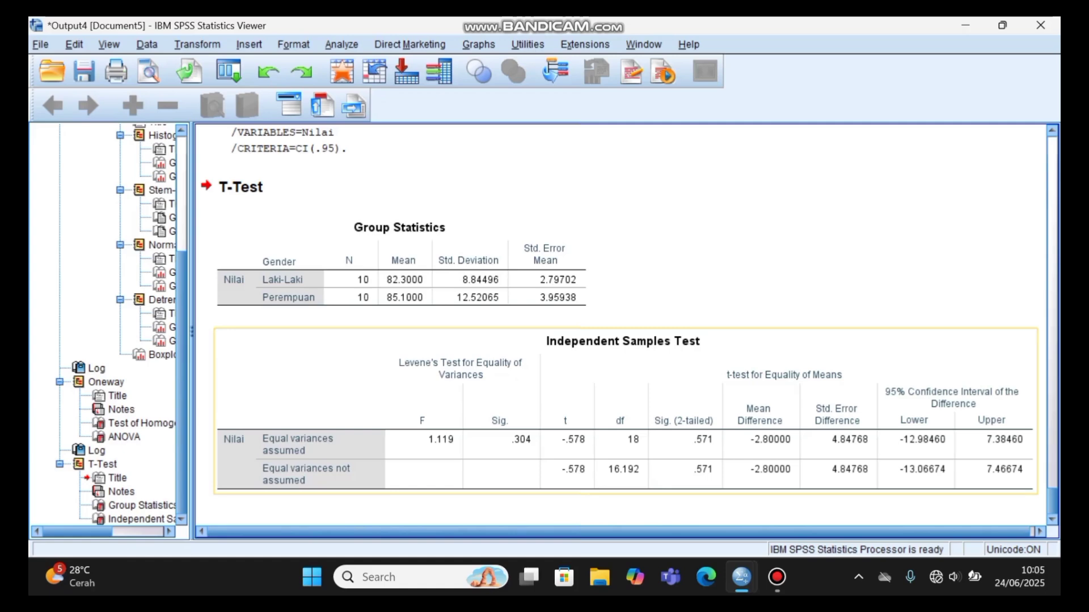
{"action": "scroll", "coordinate": [621, 326], "scroll_direction": "up", "scroll_amount": 20}
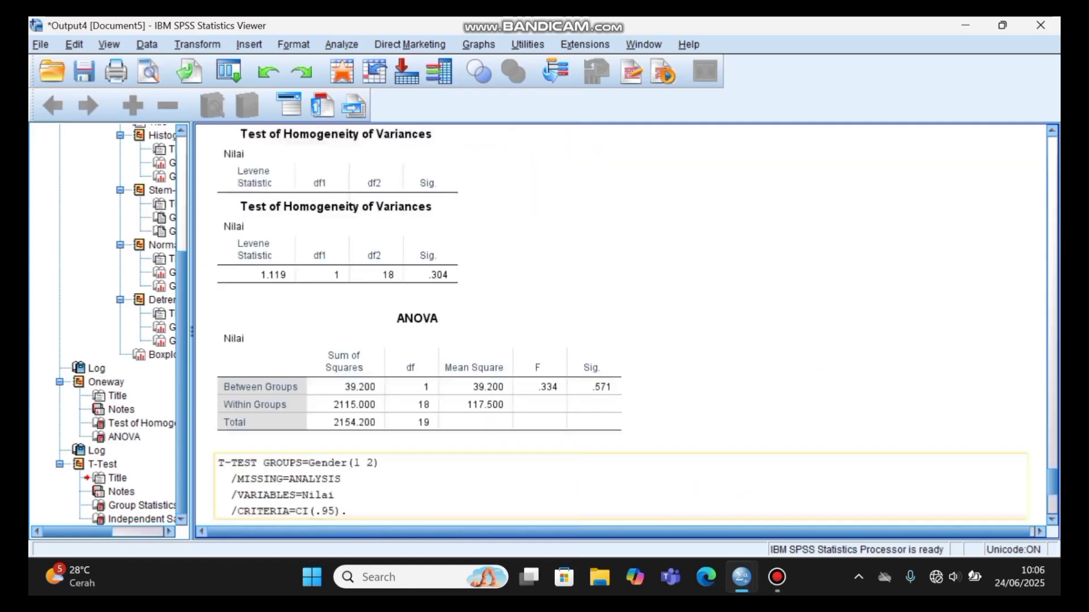
{"action": "scroll", "coordinate": [621, 326], "scroll_direction": "up", "scroll_amount": 20}
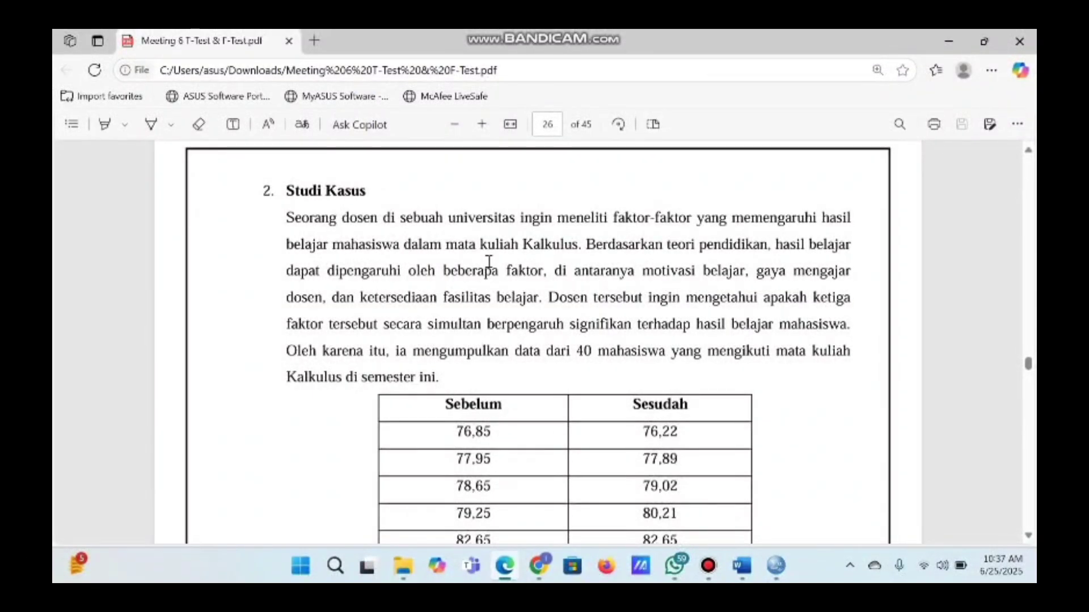
Read the Studi Kasus 2 text and its Sebelum and Sesudah table on page 26 of the T-Test & F-Test PDF
{"action": "scroll", "coordinate": [488, 262], "scroll_direction": "up", "scroll_amount": 1}
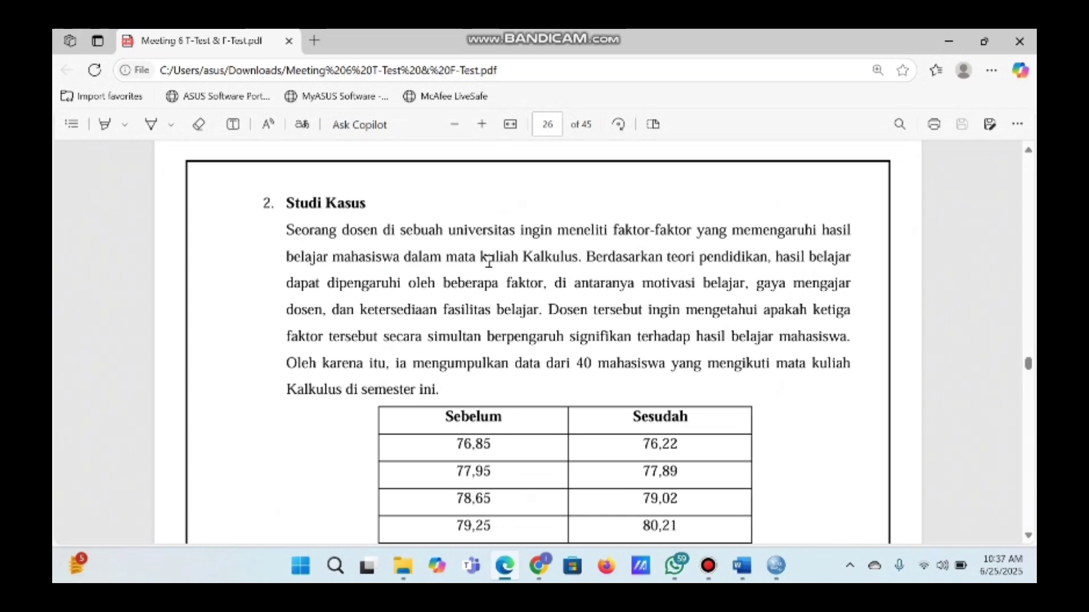
{"action": "scroll", "coordinate": [488, 262], "scroll_direction": "up", "scroll_amount": 12}
{"action": "scroll", "coordinate": [489, 262], "scroll_direction": "down", "scroll_amount": 4}
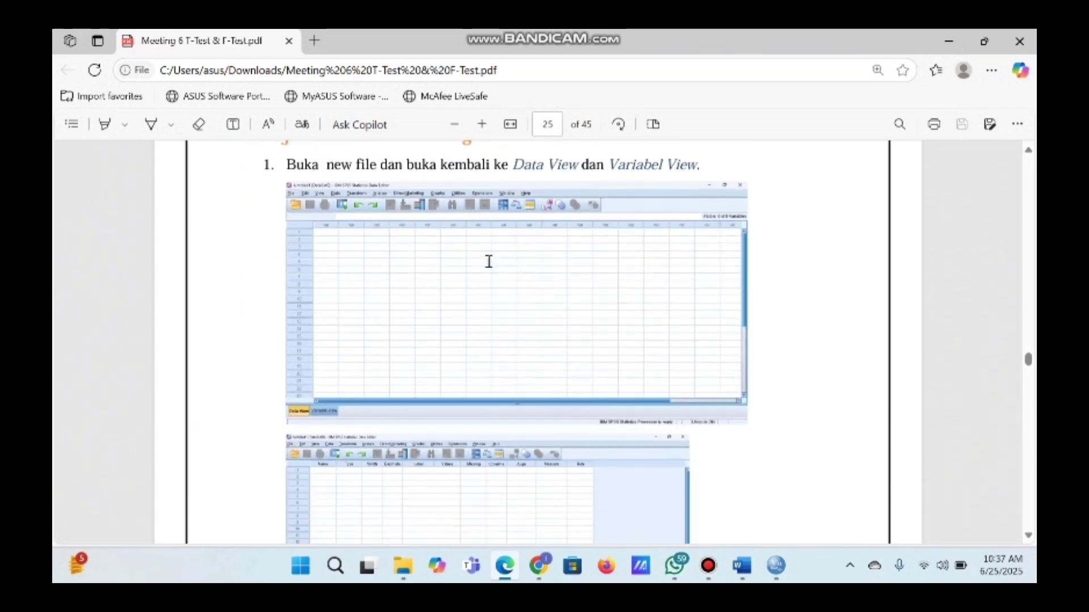
{"action": "scroll", "coordinate": [489, 262], "scroll_direction": "down", "scroll_amount": 12}
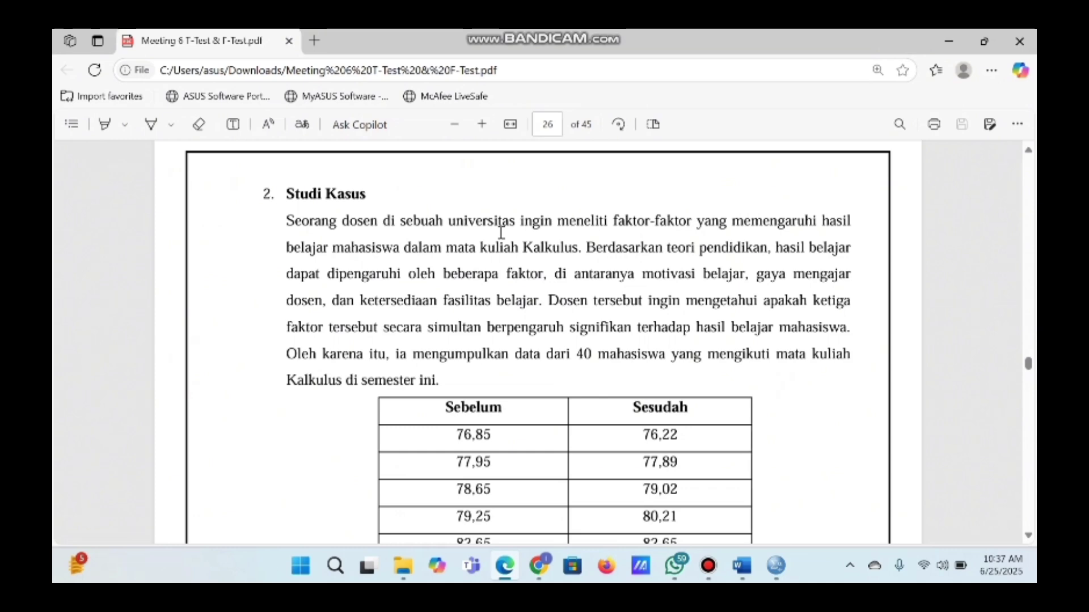
{"action": "scroll", "coordinate": [501, 233], "scroll_direction": "down", "scroll_amount": 2}
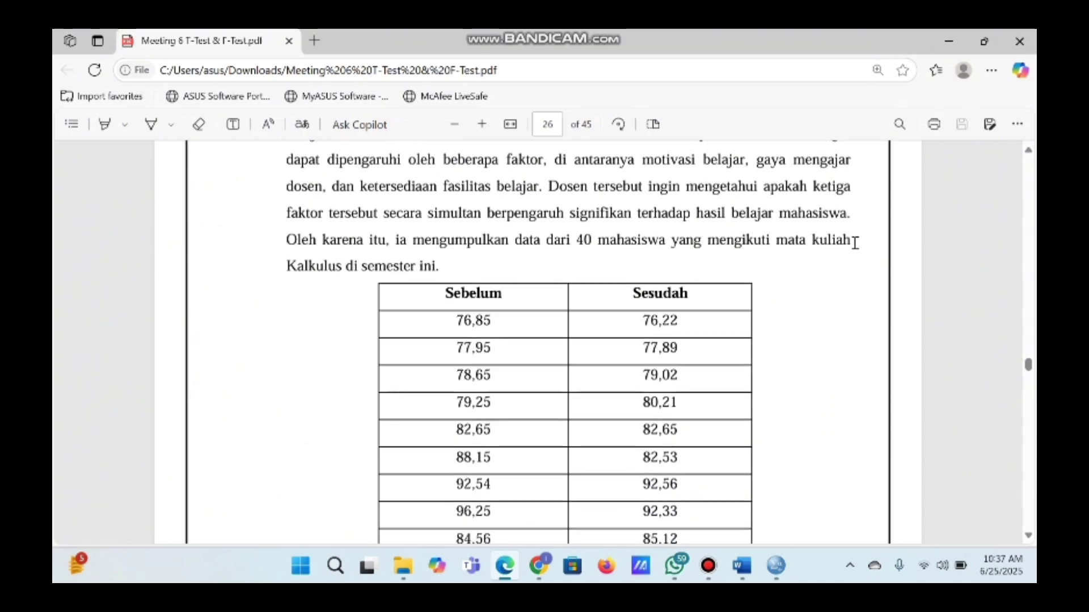
{"action": "scroll", "coordinate": [691, 254], "scroll_direction": "down", "scroll_amount": 2}
{"action": "scroll", "coordinate": [690, 253], "scroll_direction": "down", "scroll_amount": 1}
{"action": "scroll", "coordinate": [690, 254], "scroll_direction": "up", "scroll_amount": 3}
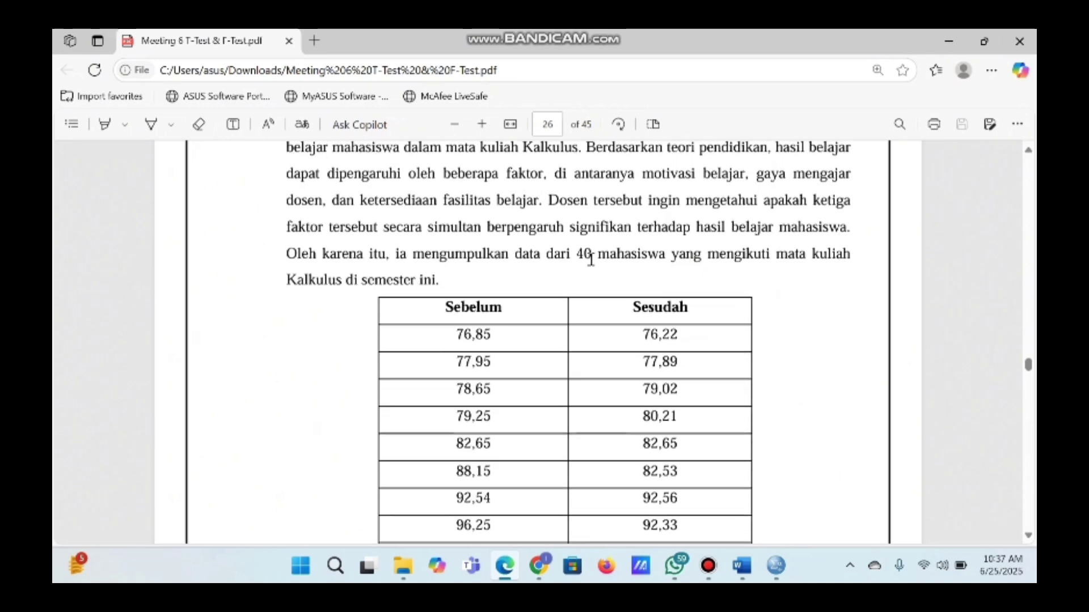
{"action": "scroll", "coordinate": [504, 293], "scroll_direction": "down", "scroll_amount": 1}
{"action": "scroll", "coordinate": [505, 292], "scroll_direction": "up", "scroll_amount": 1}
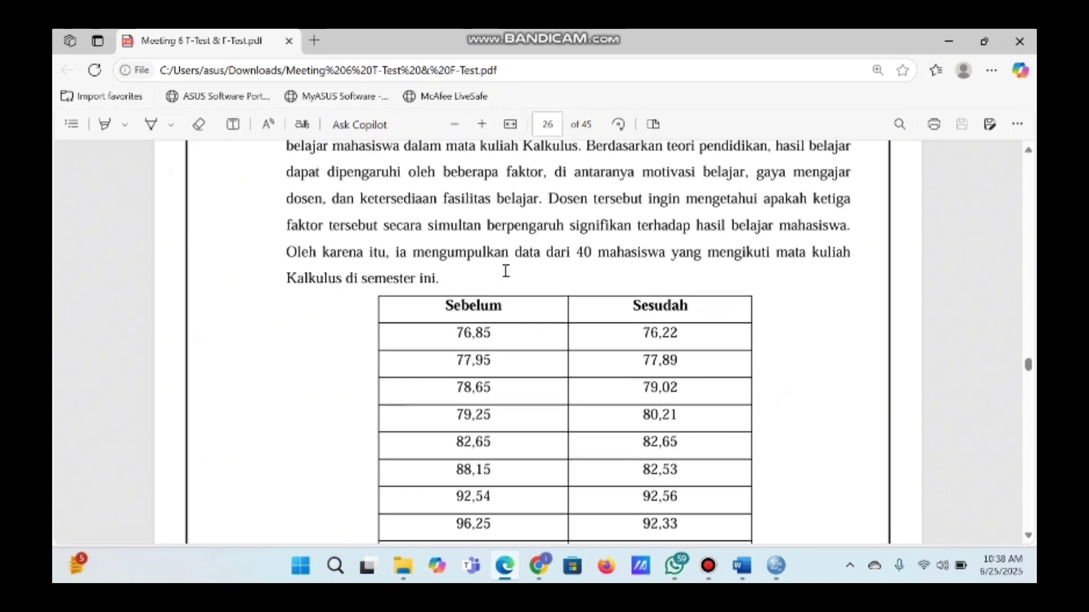
{"action": "scroll", "coordinate": [712, 265], "scroll_direction": "down", "scroll_amount": 1}
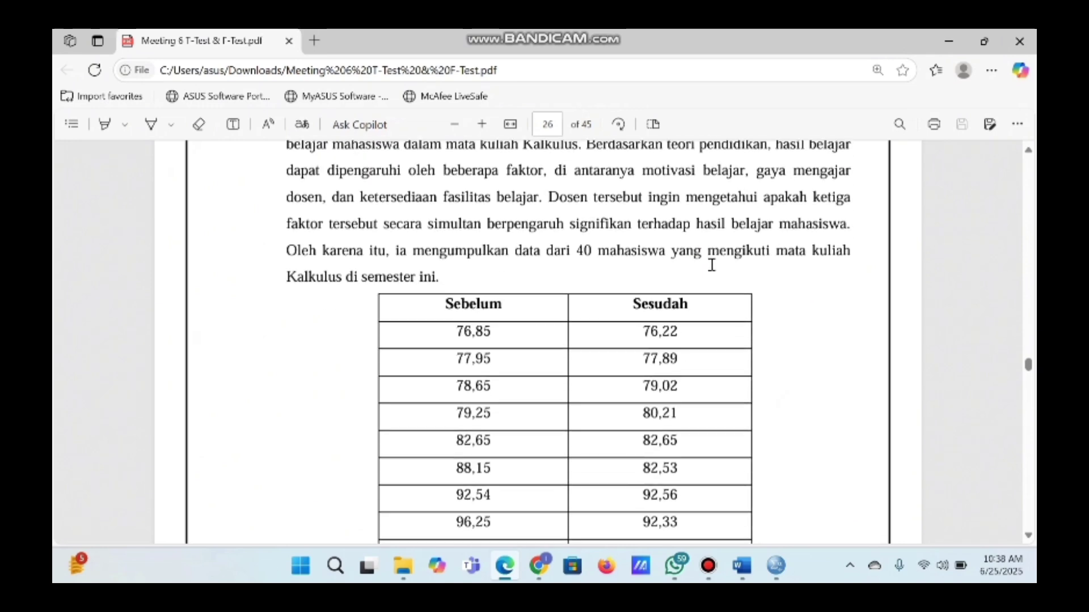
Switch to the Untitled2 dataset in SPSS and set up a Linear Regression with Nilai as dependent and Motivasi_Belajar, Gaya_Belajar and Fasilitas_Belajar as independents
{"action": "scroll", "coordinate": [711, 265], "scroll_direction": "down", "scroll_amount": 10}
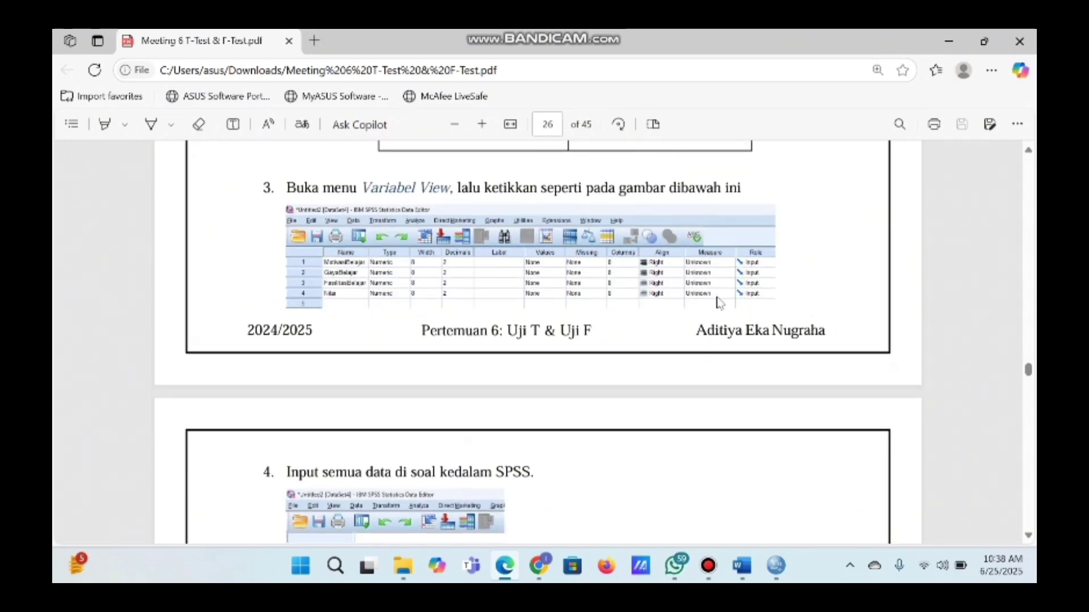
{"action": "mouse_move", "coordinate": [776, 565]}
{"action": "left_click", "coordinate": [785, 499]}
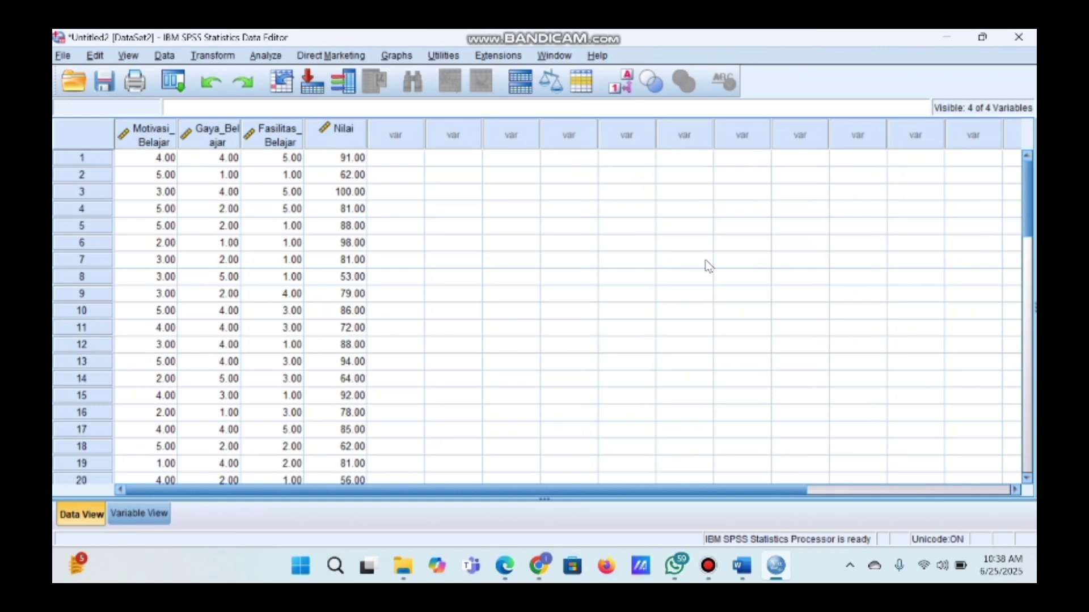
{"action": "left_click", "coordinate": [267, 57]}
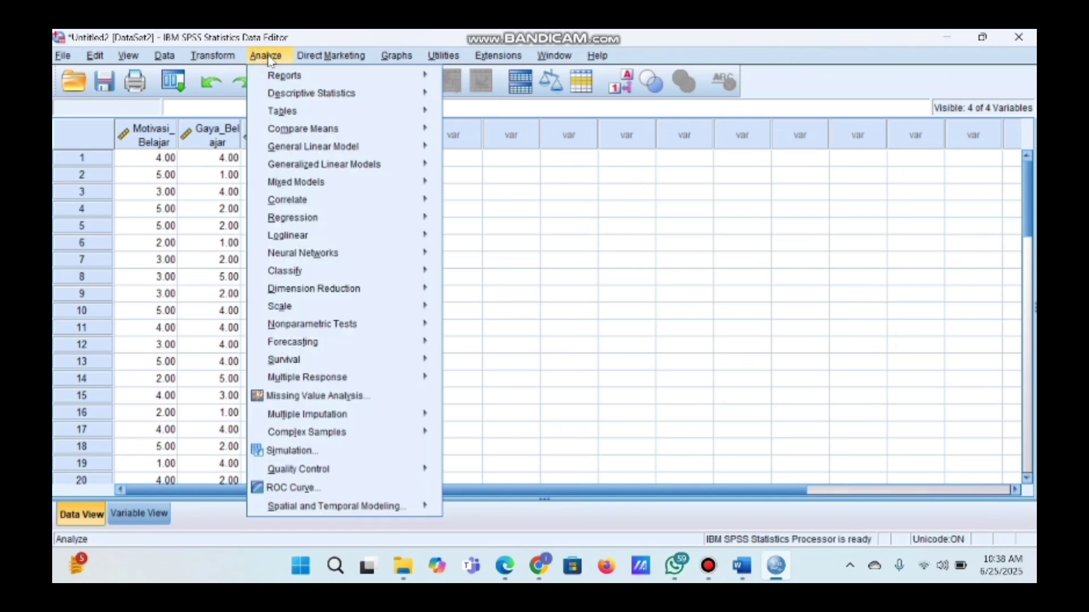
{"action": "mouse_move", "coordinate": [397, 218]}
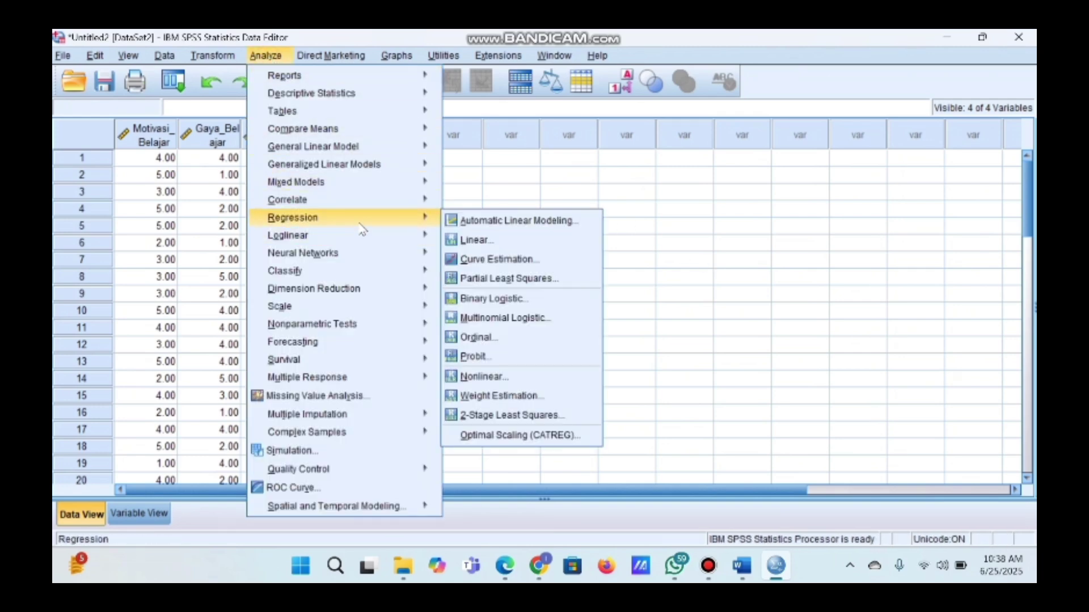
{"action": "left_click", "coordinate": [464, 241]}
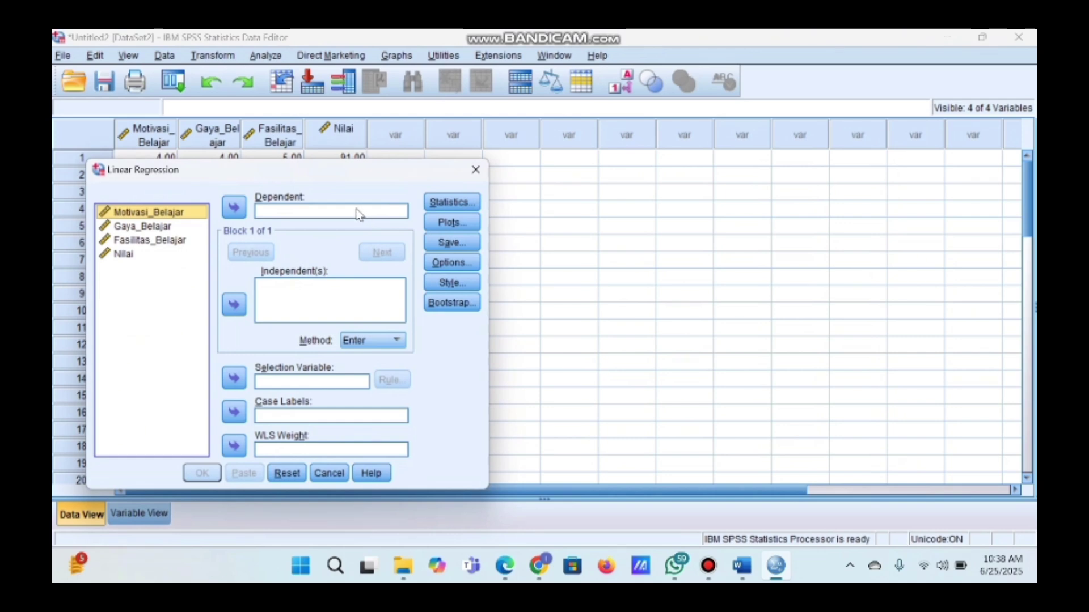
{"action": "left_click", "coordinate": [141, 254]}
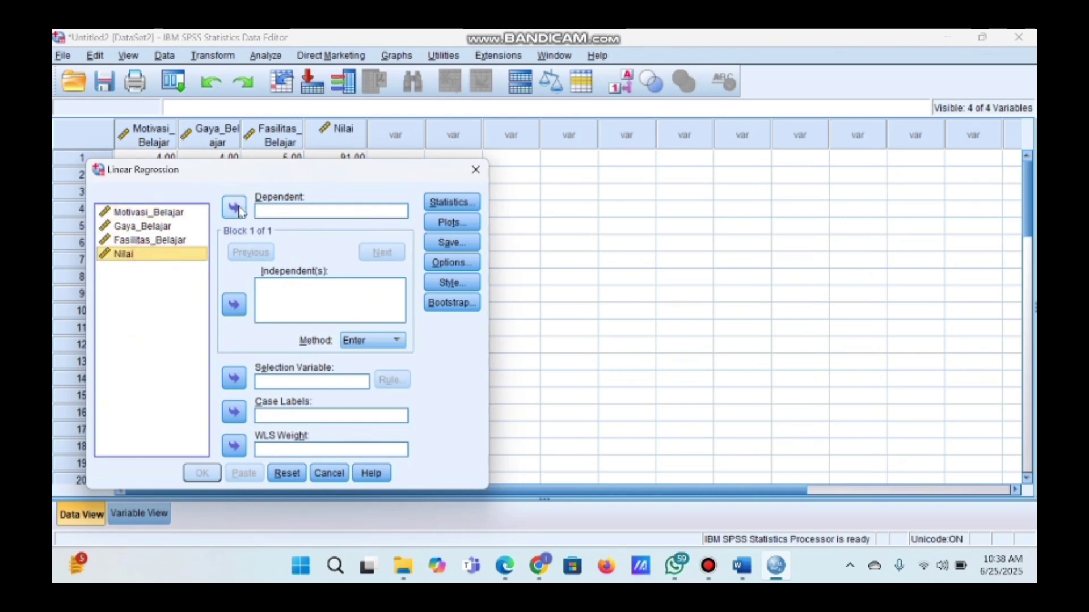
{"action": "left_click", "coordinate": [234, 209]}
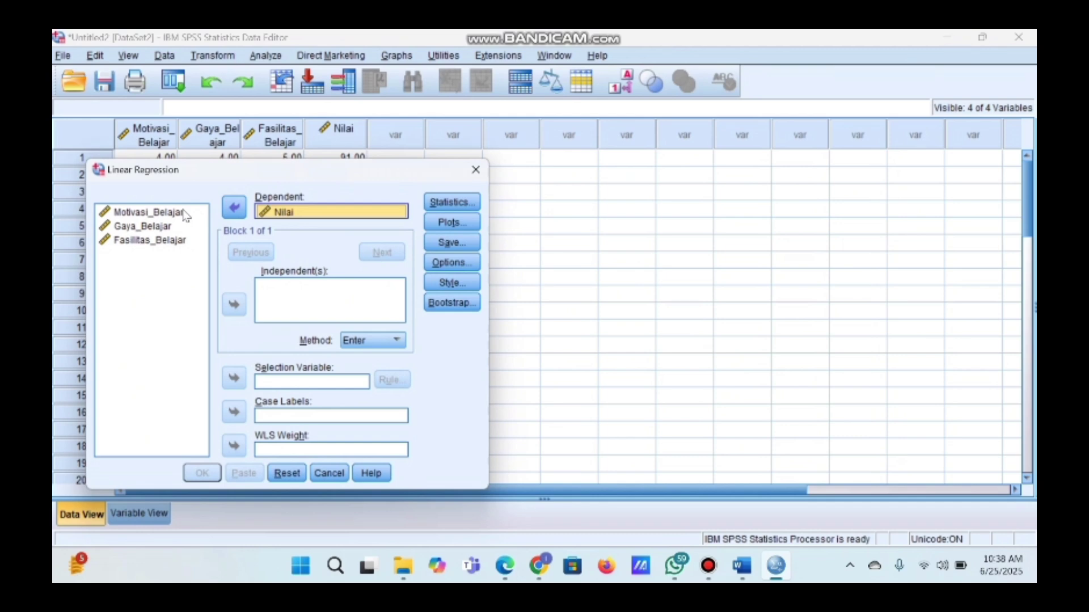
{"action": "left_click", "coordinate": [148, 212]}
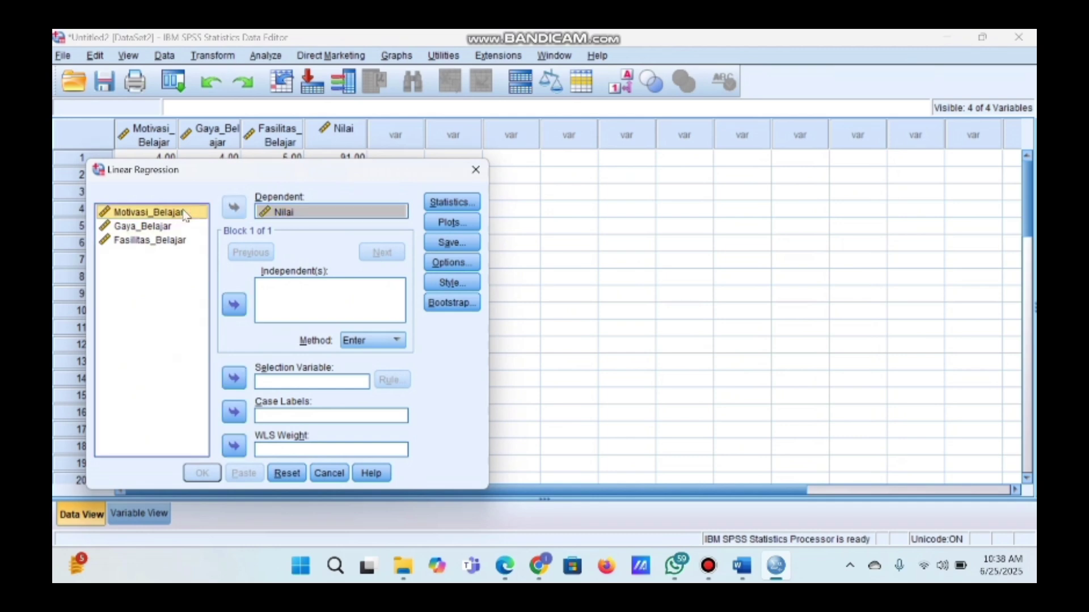
{"action": "key", "text": "ctrl+a"}
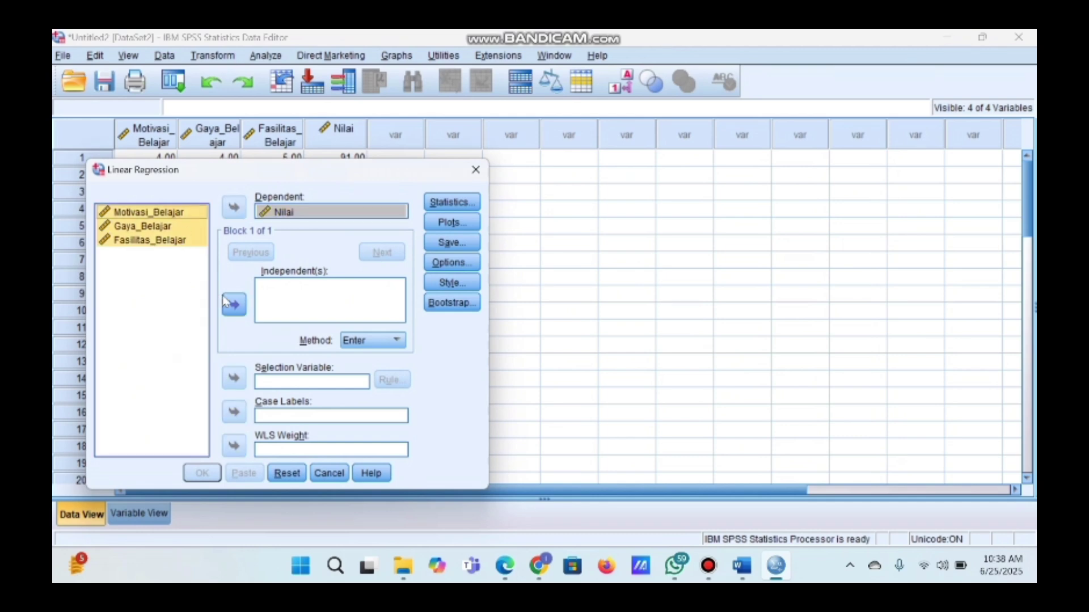
{"action": "left_click", "coordinate": [234, 305]}
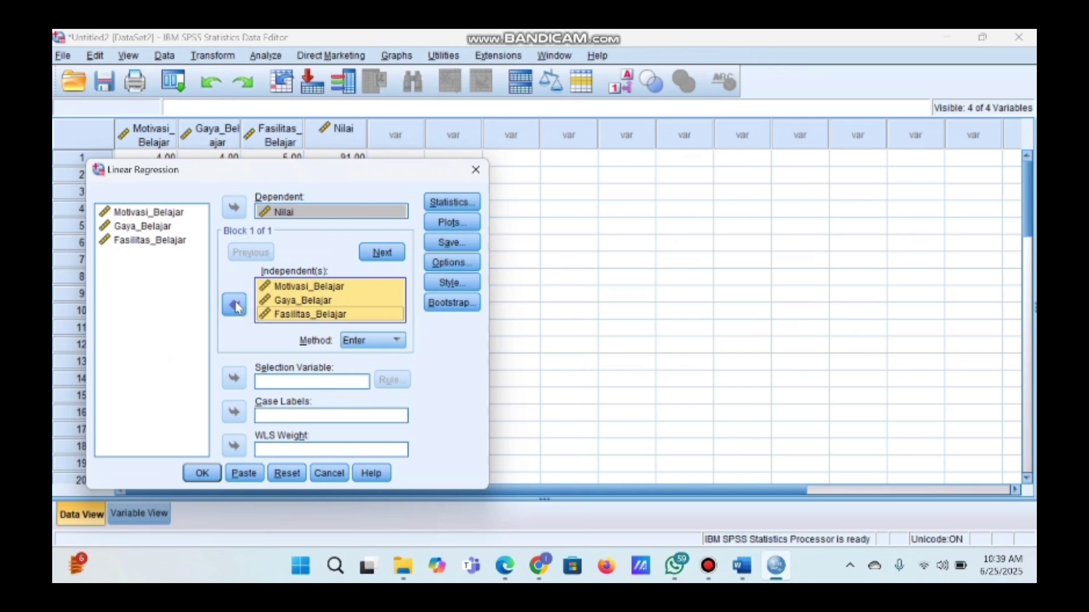
Choose to save the unstandardized residuals as a new variable and run the regression
{"action": "left_click", "coordinate": [452, 243]}
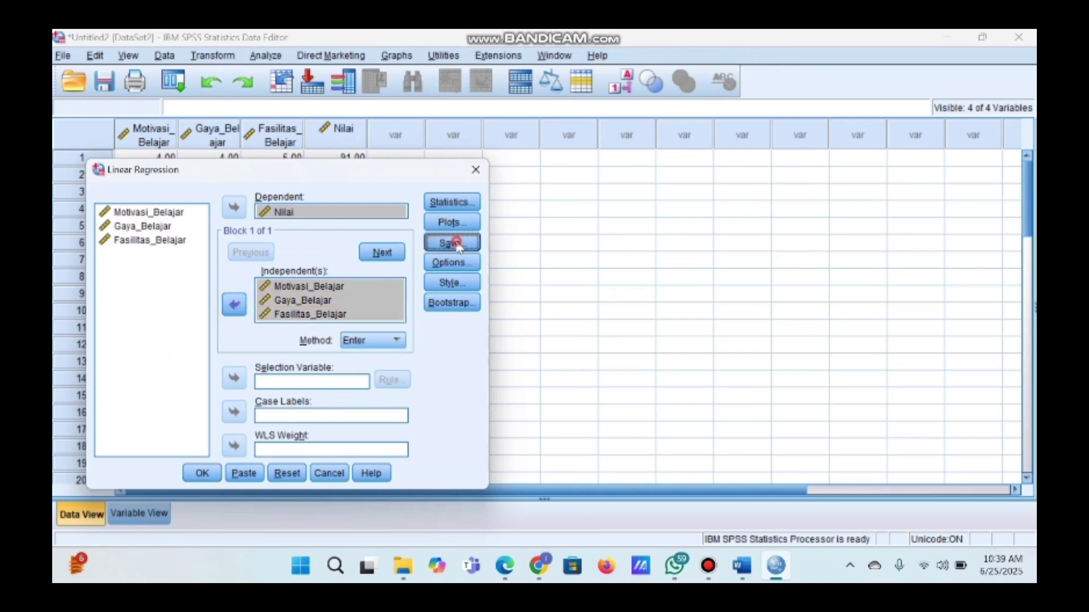
{"action": "left_click", "coordinate": [352, 113]}
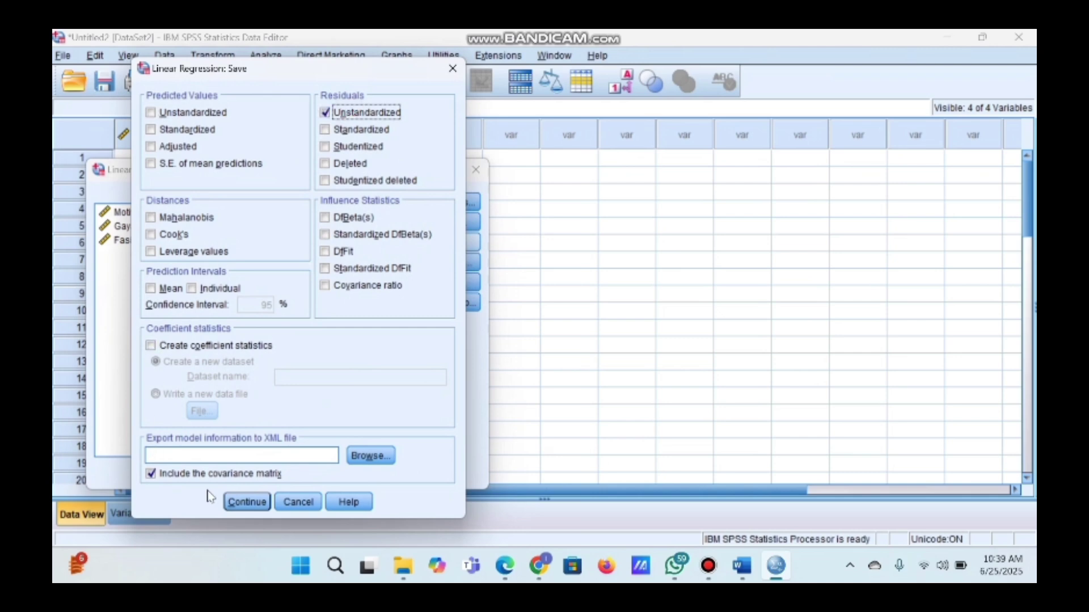
{"action": "left_click", "coordinate": [245, 501]}
{"action": "left_click", "coordinate": [201, 473]}
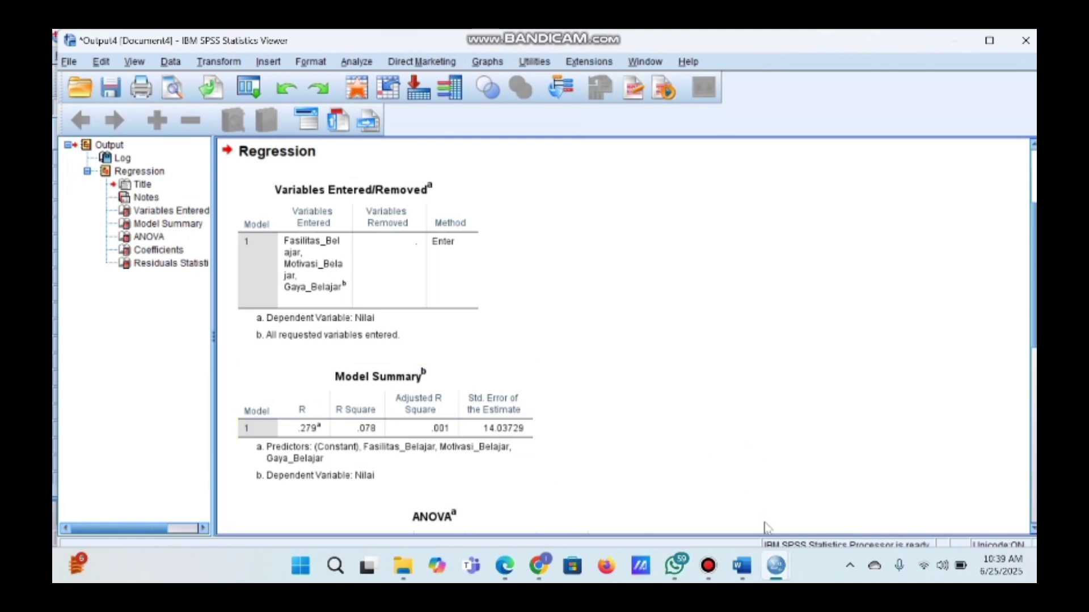
Return to the Untitled2 dataset and set up an Explore analysis with Unstandardized Residual in the dependent list
{"action": "mouse_move", "coordinate": [776, 564]}
{"action": "left_click", "coordinate": [743, 509]}
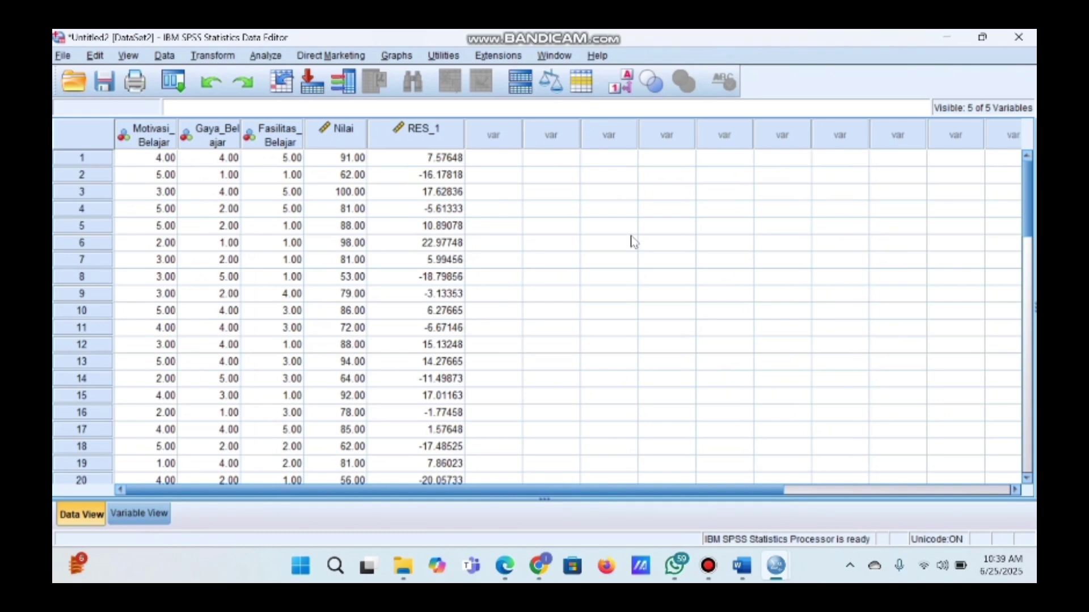
{"action": "left_click", "coordinate": [265, 55]}
{"action": "mouse_move", "coordinate": [318, 100]}
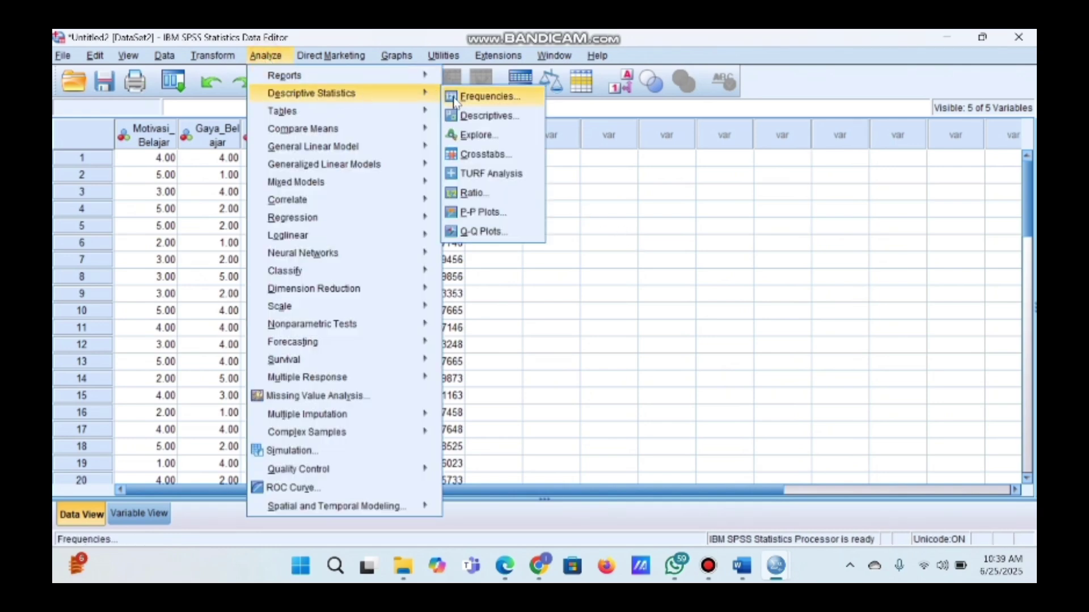
{"action": "left_click", "coordinate": [475, 135]}
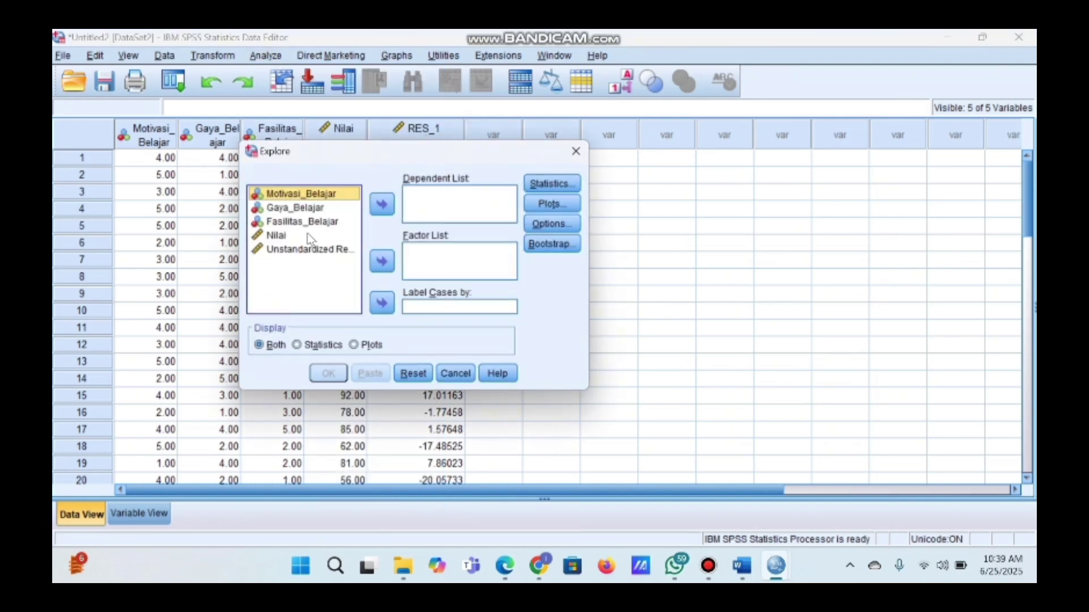
{"action": "left_click", "coordinate": [306, 253]}
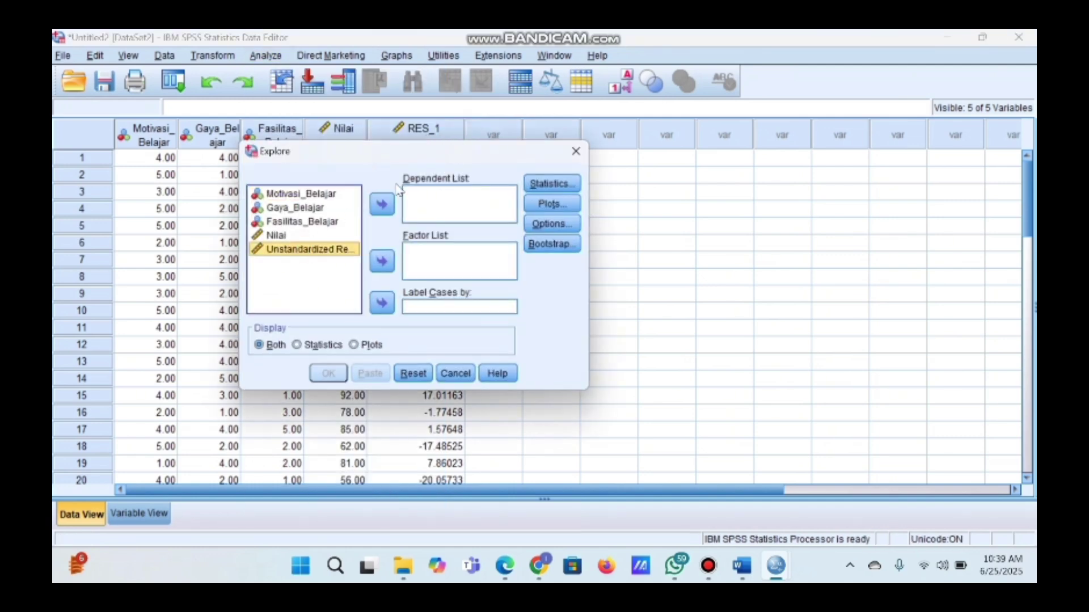
{"action": "left_click", "coordinate": [383, 204]}
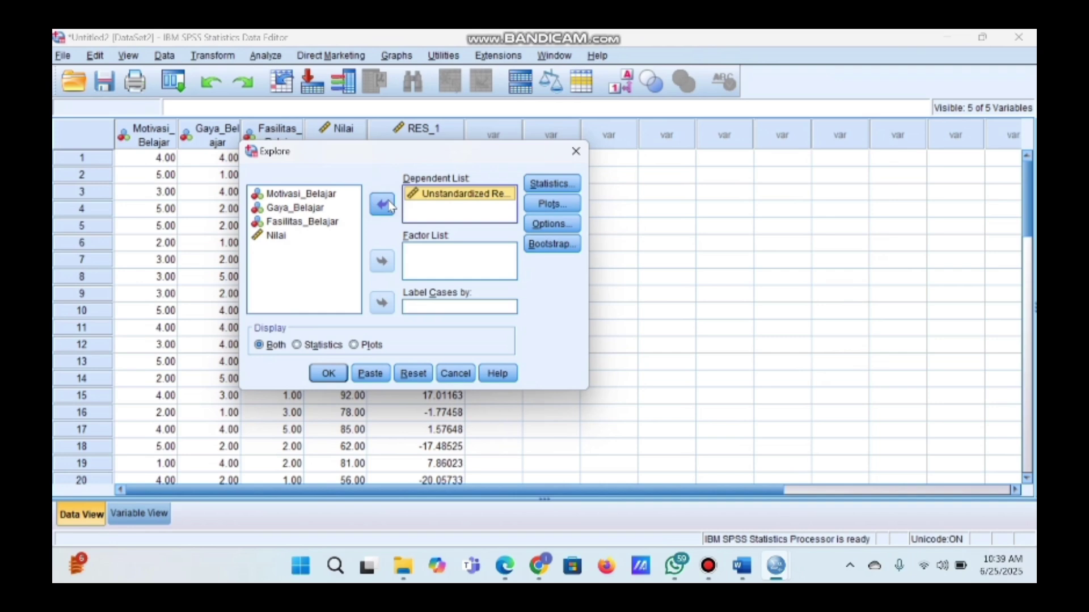
Enable normality plots with tests, run the Explore analysis, and go to the Tests of Normality table in the output
{"action": "left_click", "coordinate": [551, 204]}
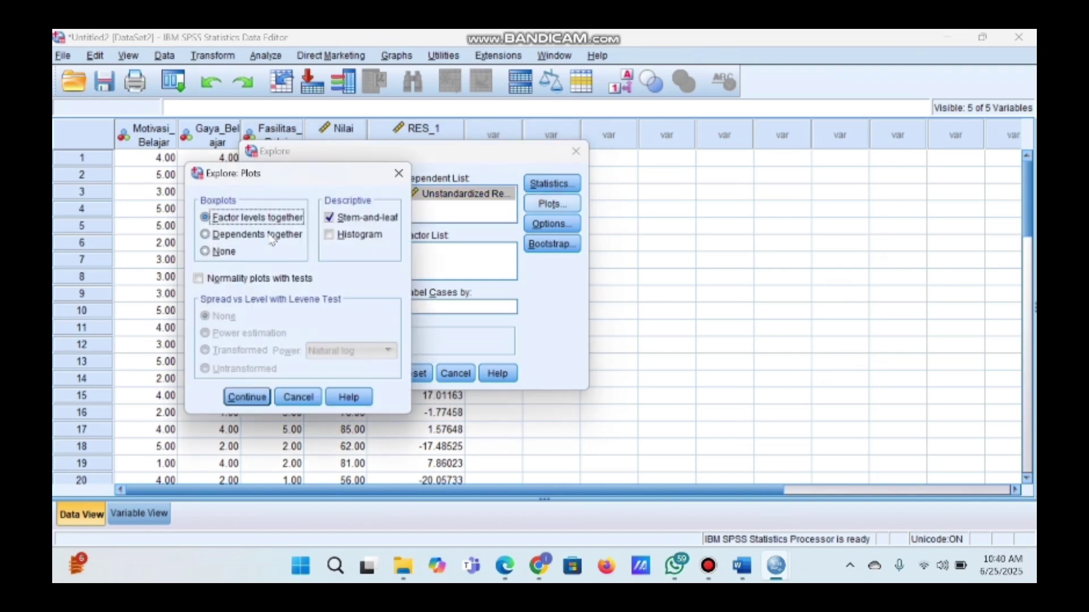
{"action": "left_click", "coordinate": [215, 278]}
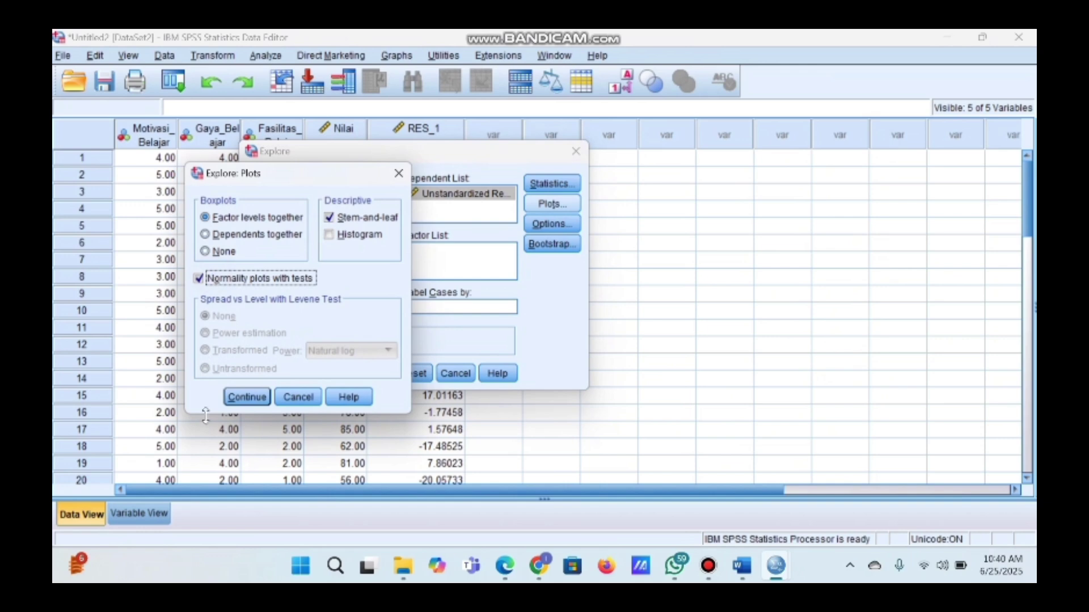
{"action": "left_click", "coordinate": [244, 396]}
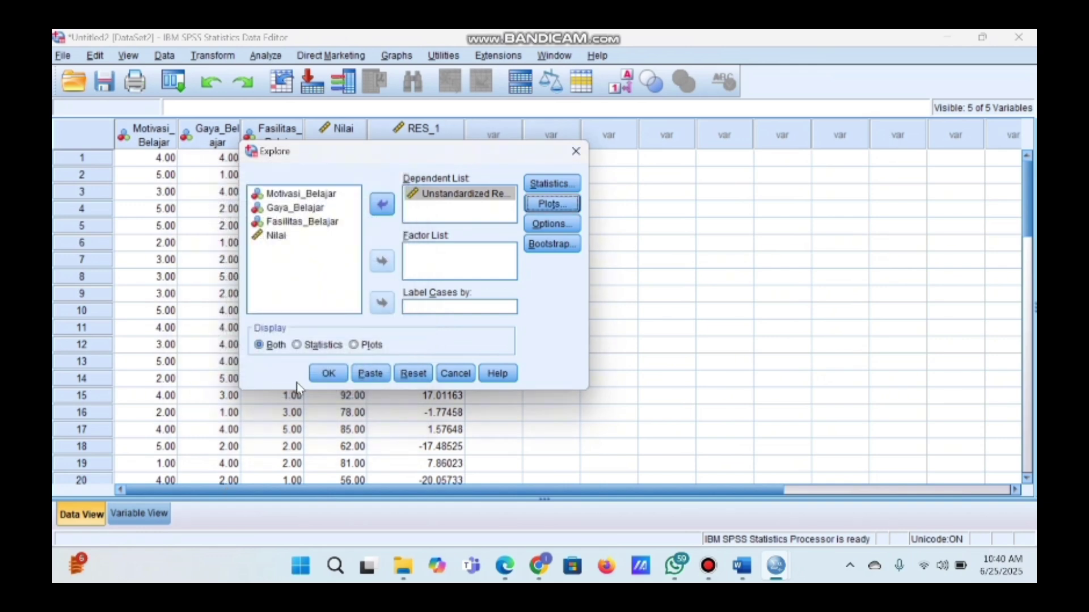
{"action": "left_click", "coordinate": [324, 372]}
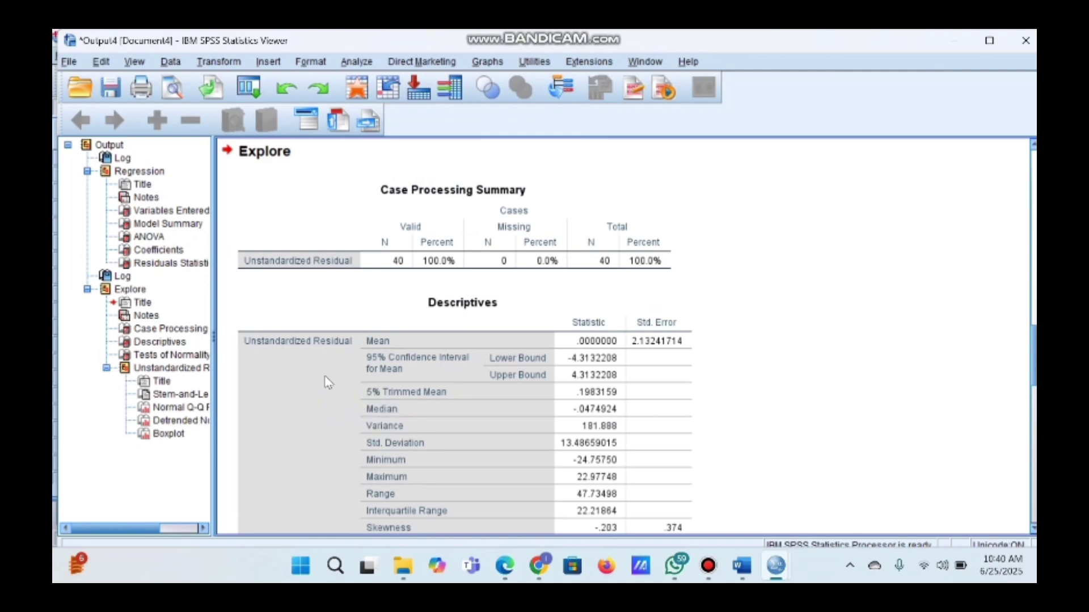
{"action": "scroll", "coordinate": [328, 383], "scroll_direction": "down", "scroll_amount": 6}
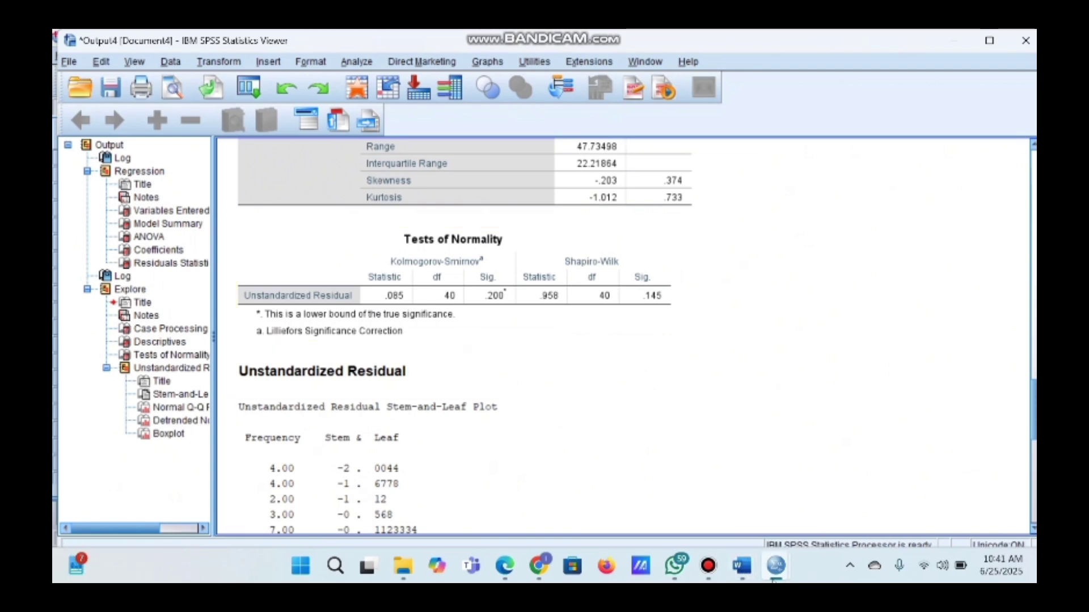
Rerun the Linear Regression on the Untitled2 dataset with Unstandardized Residual replacing Nilai as dependent, and view the Coefficients table
{"action": "mouse_move", "coordinate": [776, 565]}
{"action": "left_click", "coordinate": [726, 491]}
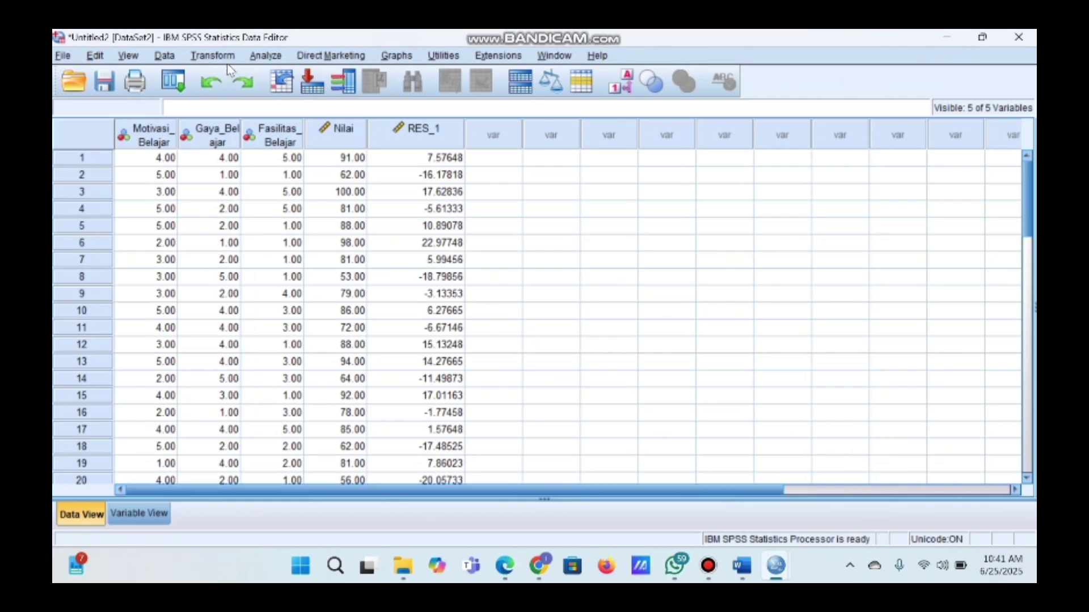
{"action": "left_click", "coordinate": [264, 57]}
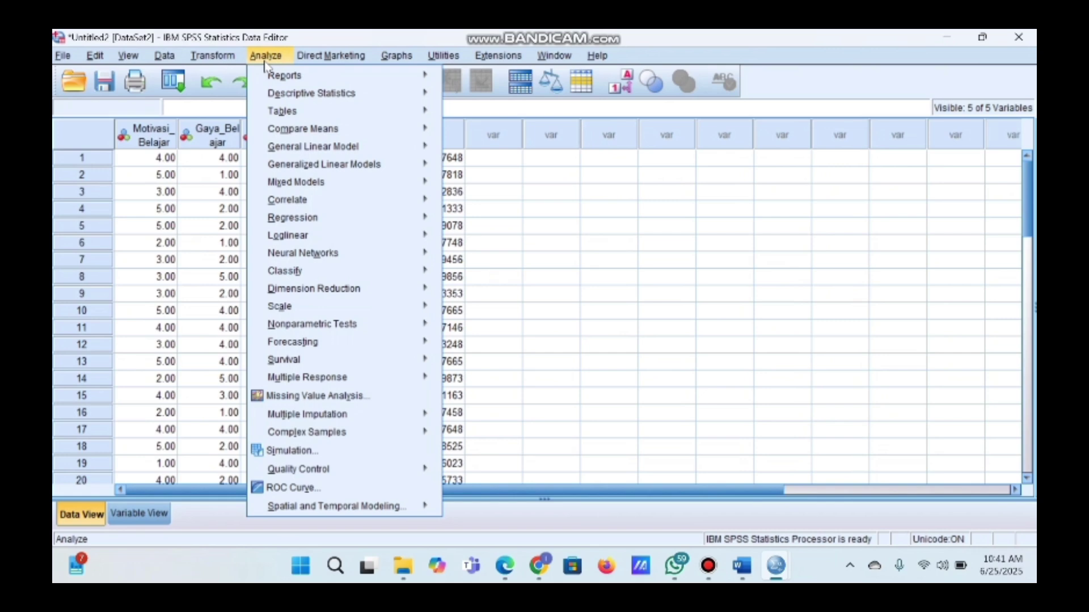
{"action": "mouse_move", "coordinate": [369, 219]}
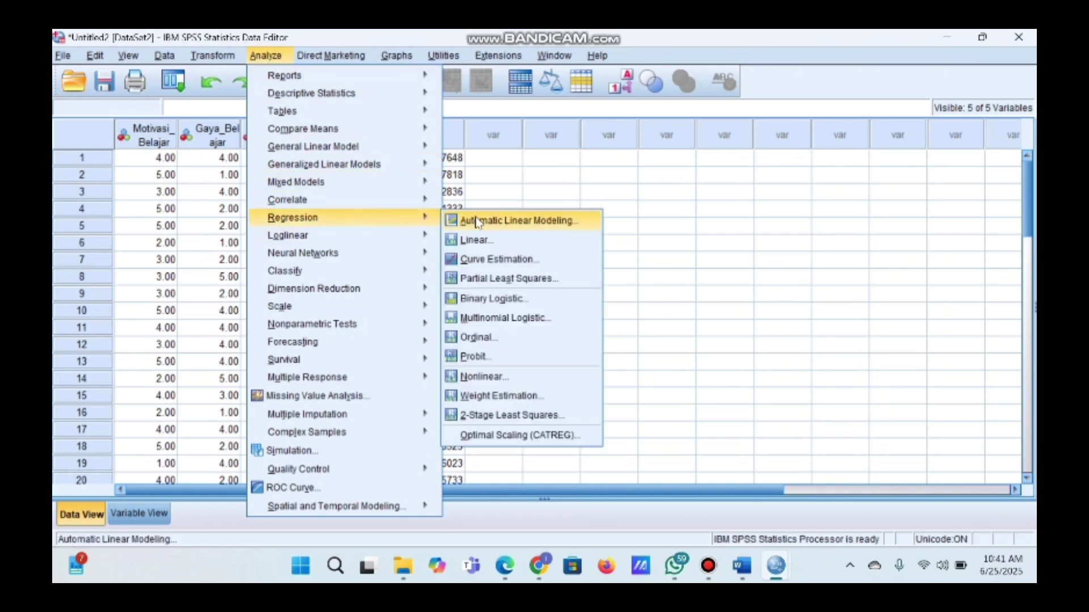
{"action": "left_click", "coordinate": [489, 250]}
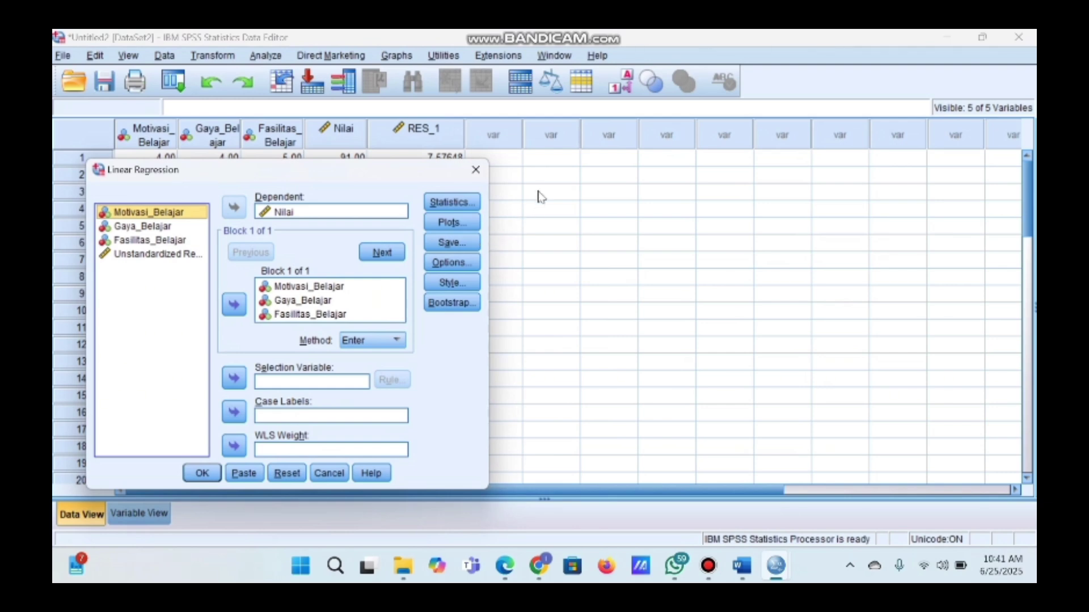
{"action": "left_click", "coordinate": [283, 211]}
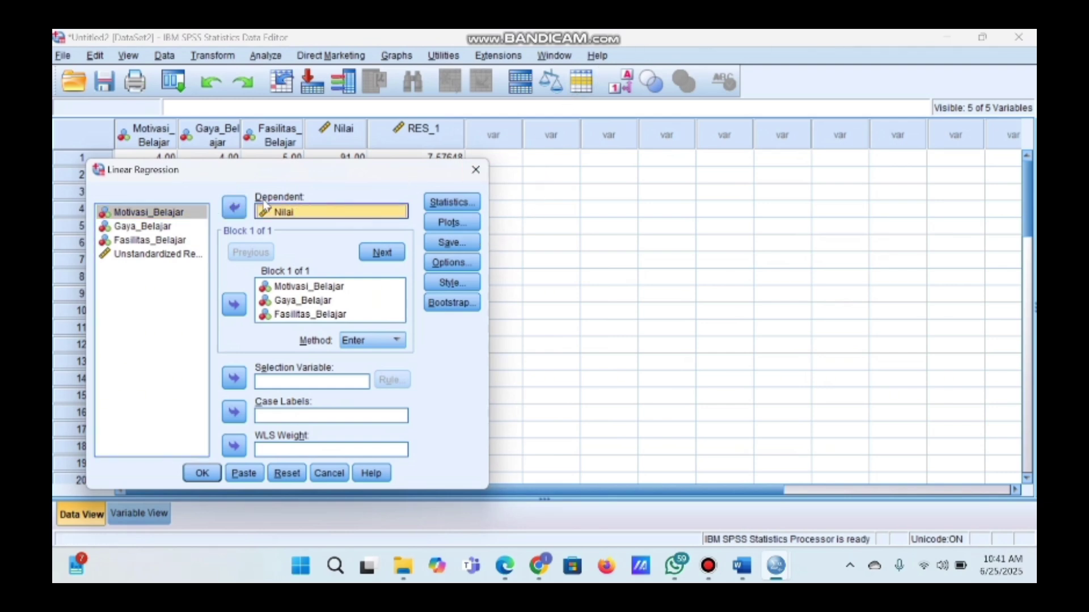
{"action": "left_click", "coordinate": [234, 207]}
{"action": "left_click", "coordinate": [156, 270]}
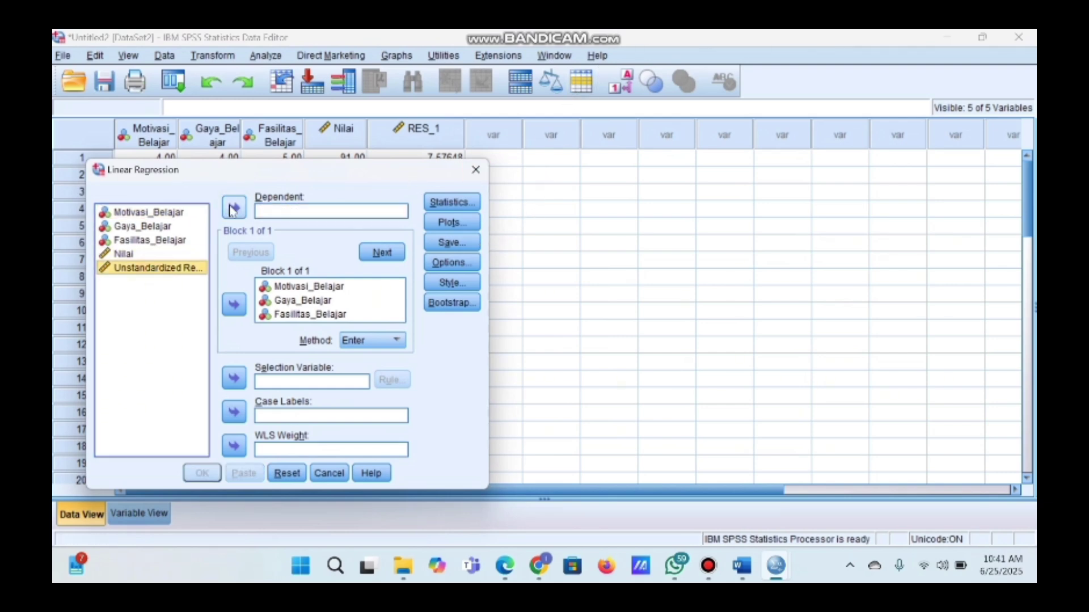
{"action": "left_click", "coordinate": [233, 209]}
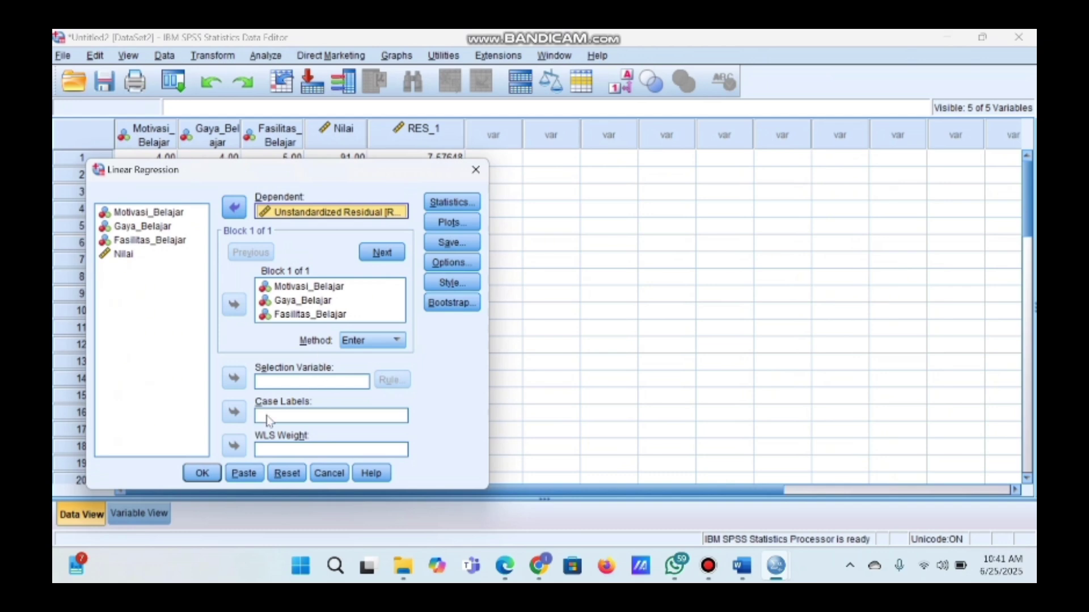
{"action": "left_click", "coordinate": [205, 472]}
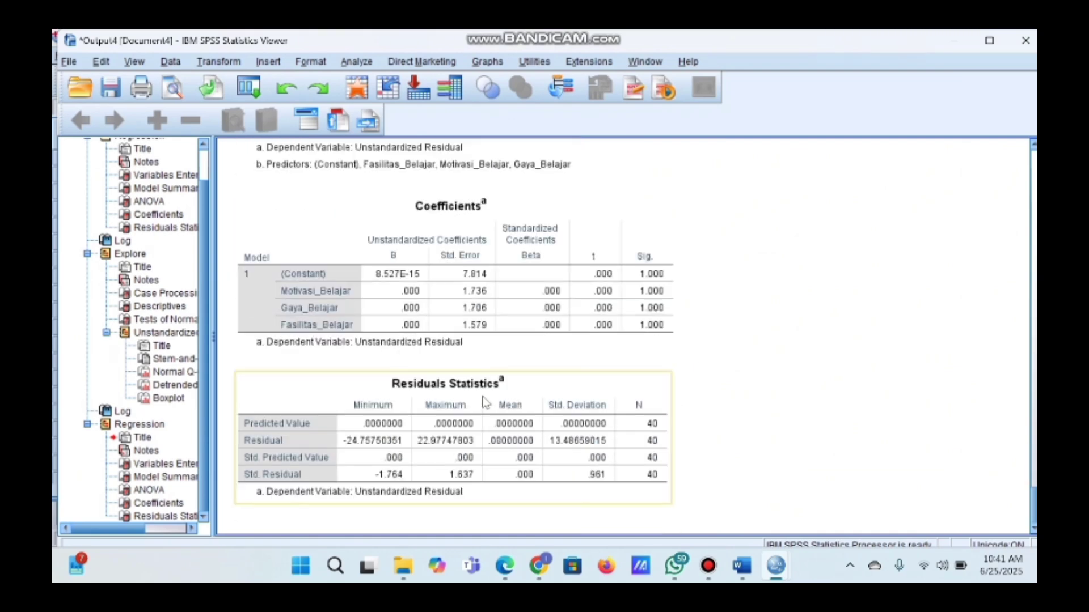
{"action": "left_click", "coordinate": [516, 278]}
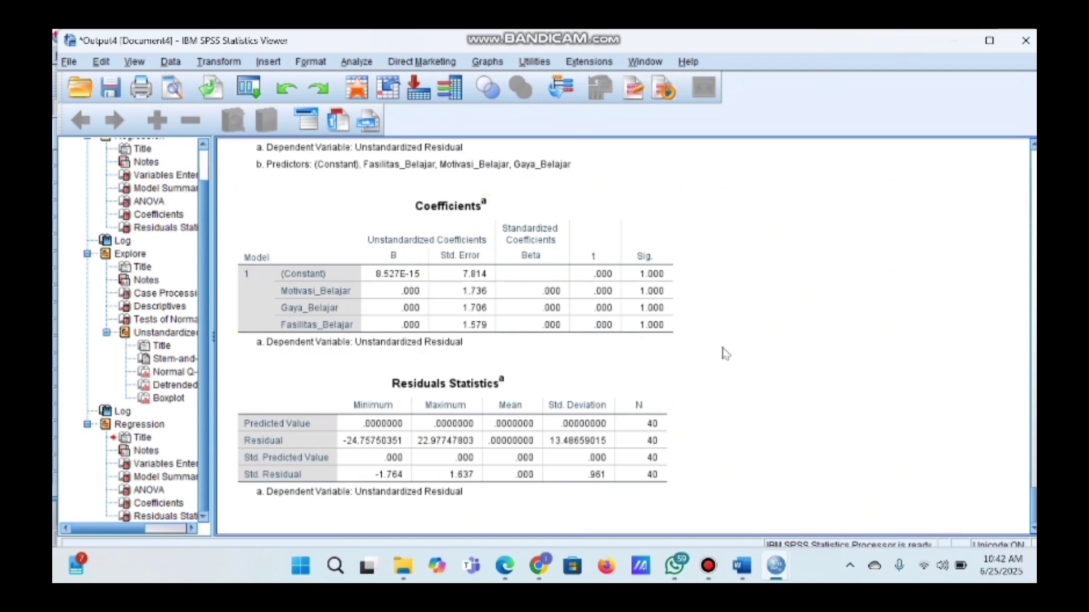
Return to the Untitled2 dataset and set Nilai as the Linear Regression dependent variable in place of Unstandardized Residual
{"action": "mouse_move", "coordinate": [775, 566]}
{"action": "left_click", "coordinate": [744, 506]}
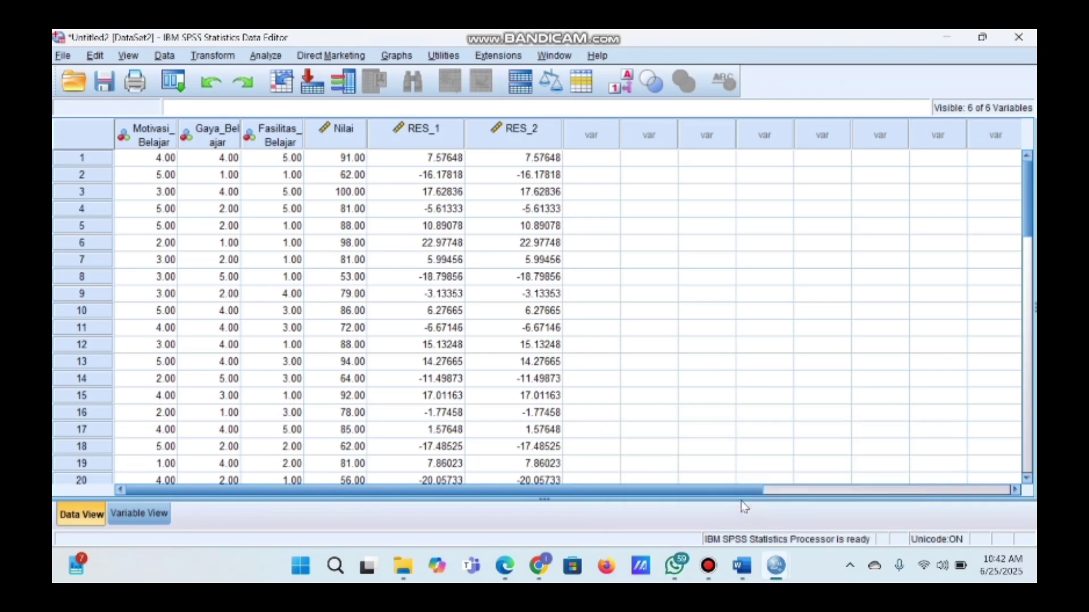
{"action": "left_click", "coordinate": [271, 57]}
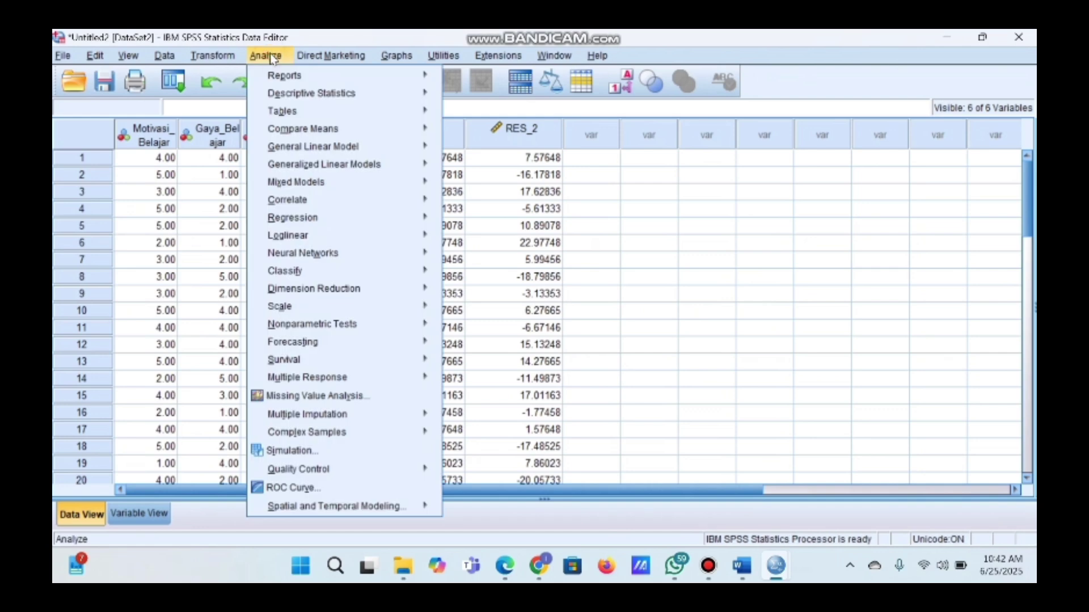
{"action": "mouse_move", "coordinate": [341, 219]}
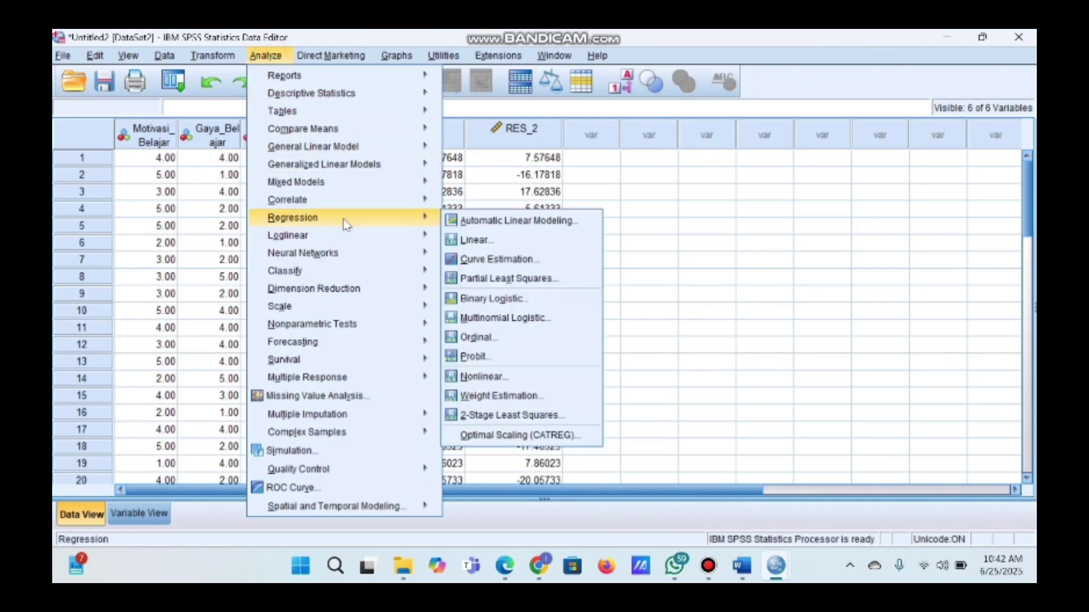
{"action": "left_click", "coordinate": [464, 241]}
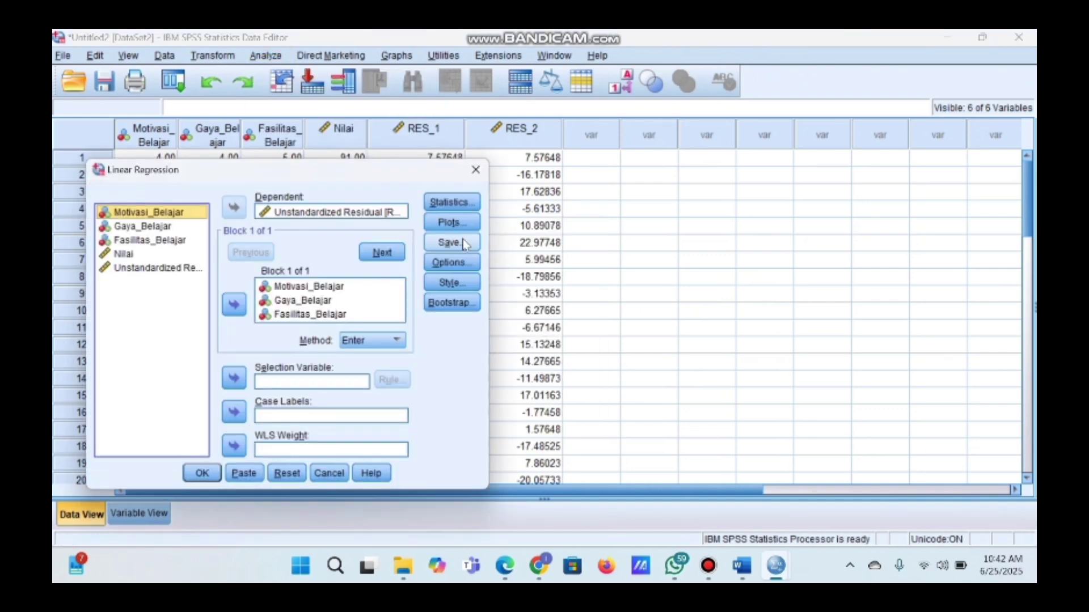
{"action": "left_click", "coordinate": [332, 212]}
{"action": "left_click", "coordinate": [238, 205]}
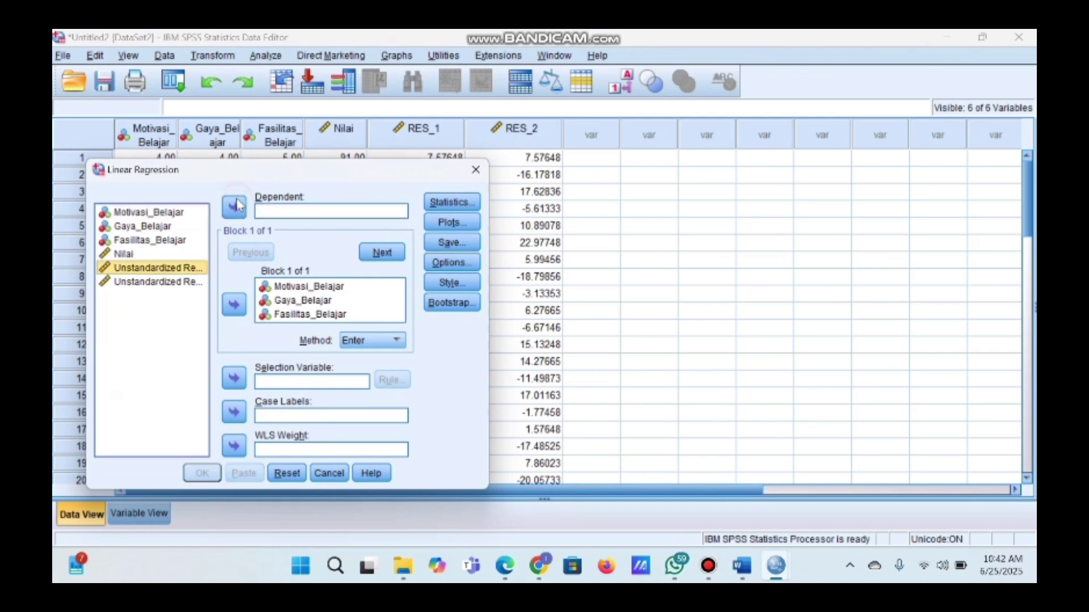
{"action": "left_click", "coordinate": [180, 255]}
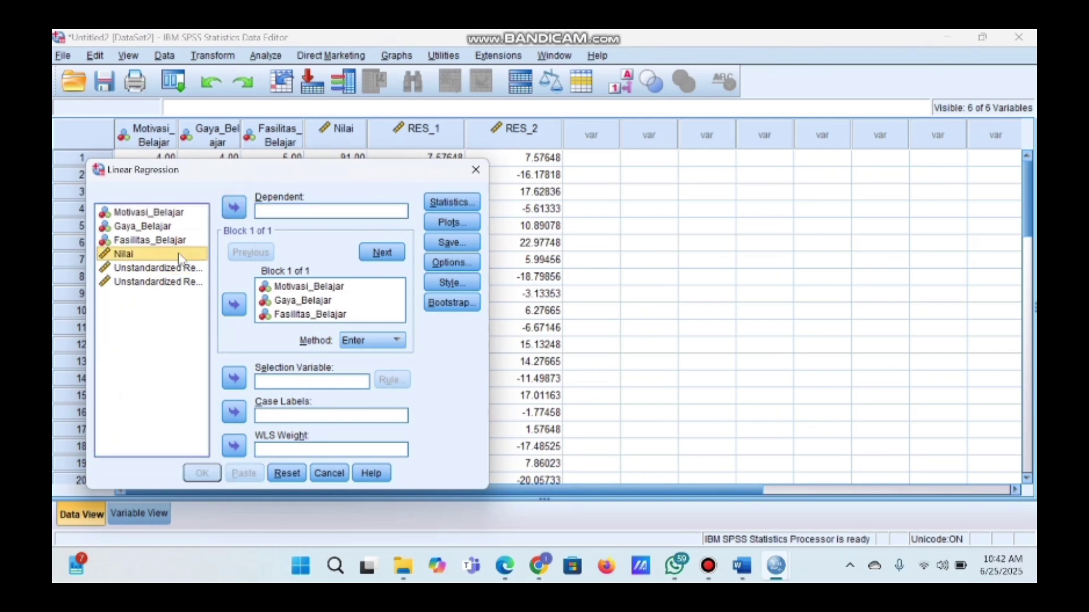
{"action": "left_click", "coordinate": [234, 209]}
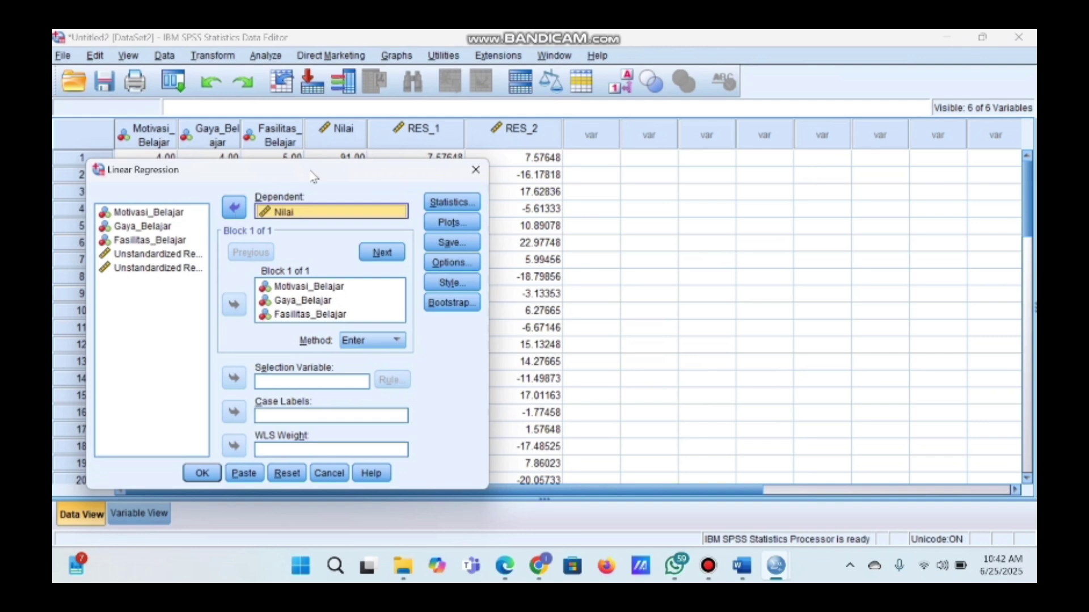
Add the Durbin-Watson residual statistic, run the regression on Nilai, and review the Model Summary and ANOVA tables
{"action": "left_click", "coordinate": [452, 203]}
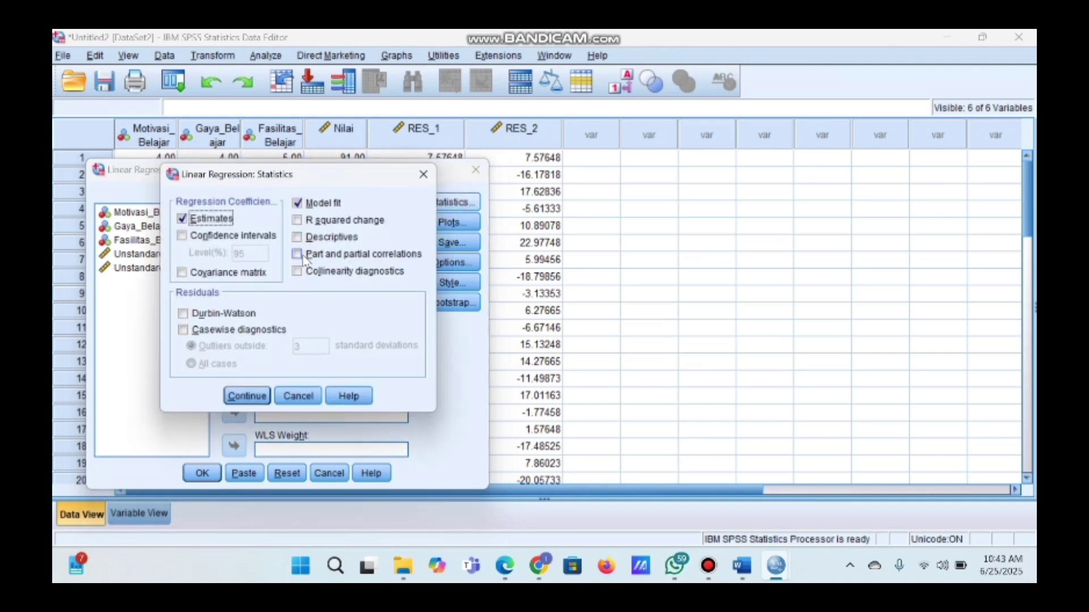
{"action": "left_click", "coordinate": [229, 315]}
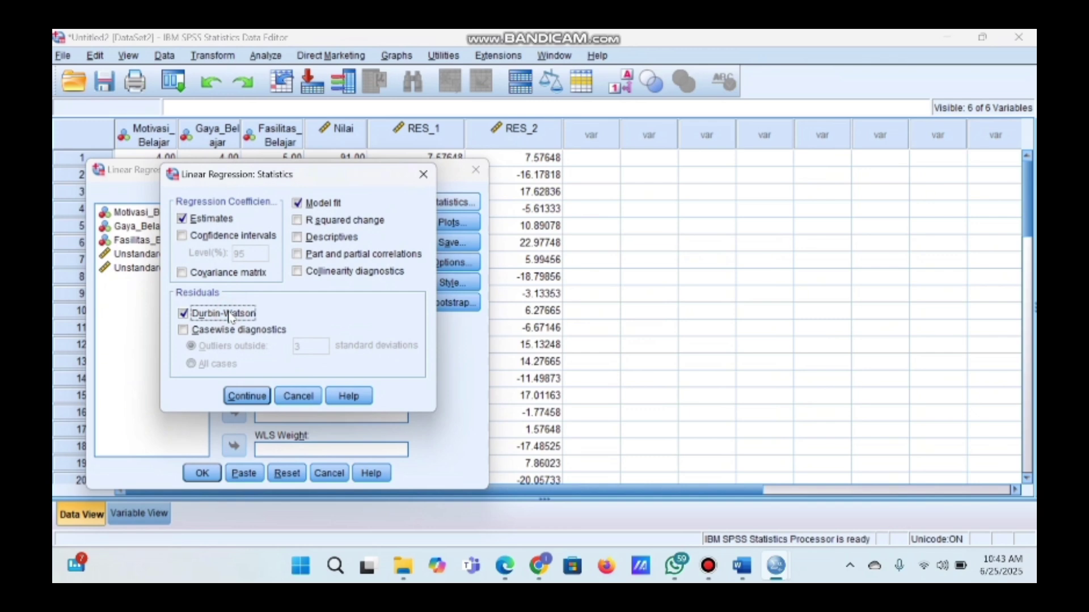
{"action": "left_click", "coordinate": [246, 396]}
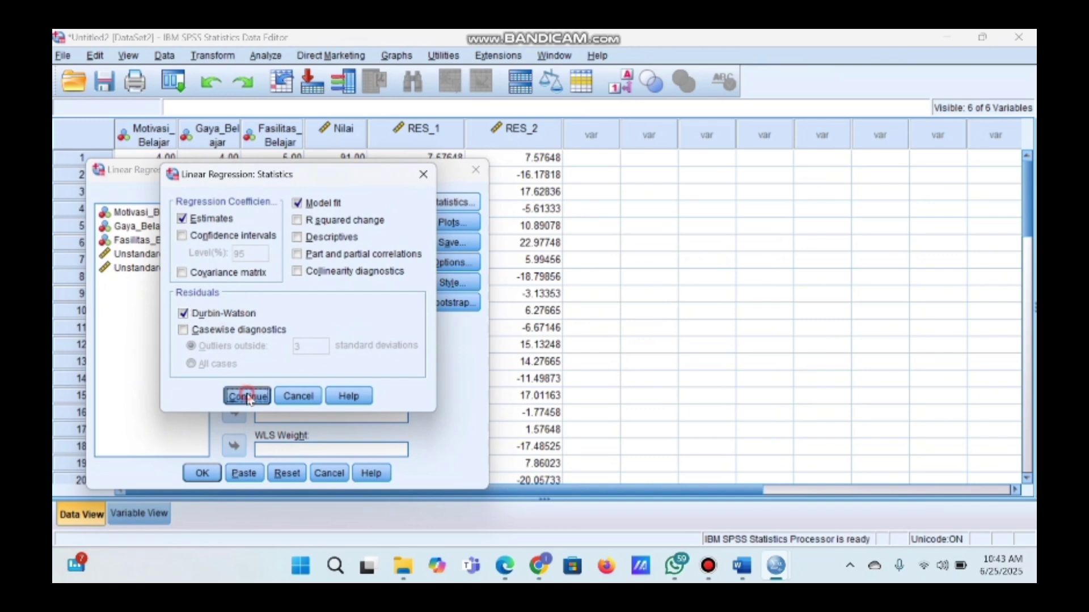
{"action": "left_click", "coordinate": [205, 474]}
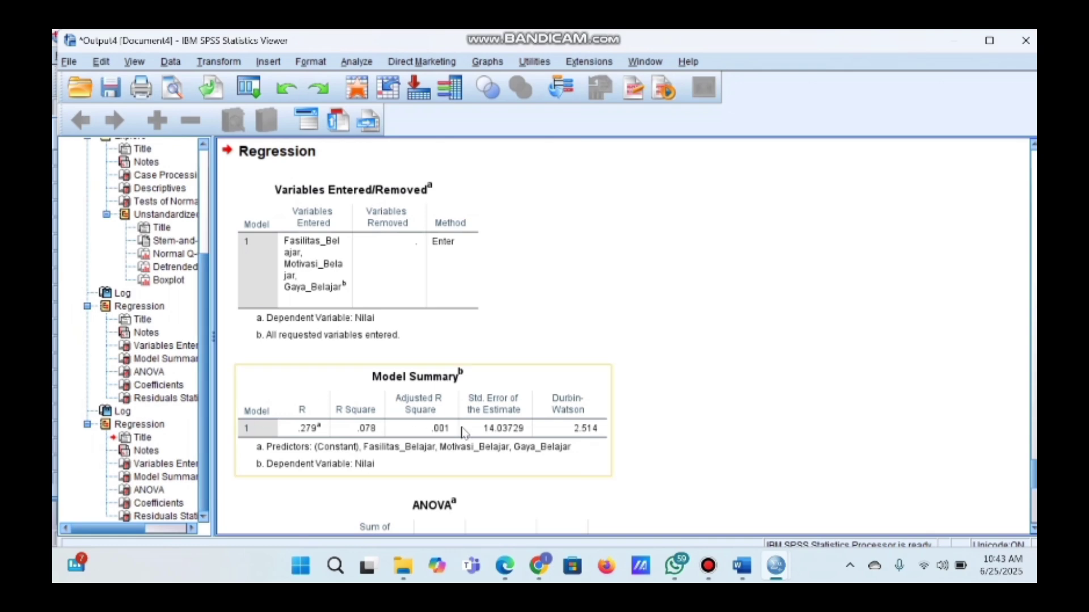
{"action": "scroll", "coordinate": [462, 432], "scroll_direction": "down", "scroll_amount": 5}
{"action": "scroll", "coordinate": [462, 432], "scroll_direction": "down", "scroll_amount": 3}
{"action": "scroll", "coordinate": [443, 397], "scroll_direction": "up", "scroll_amount": 6}
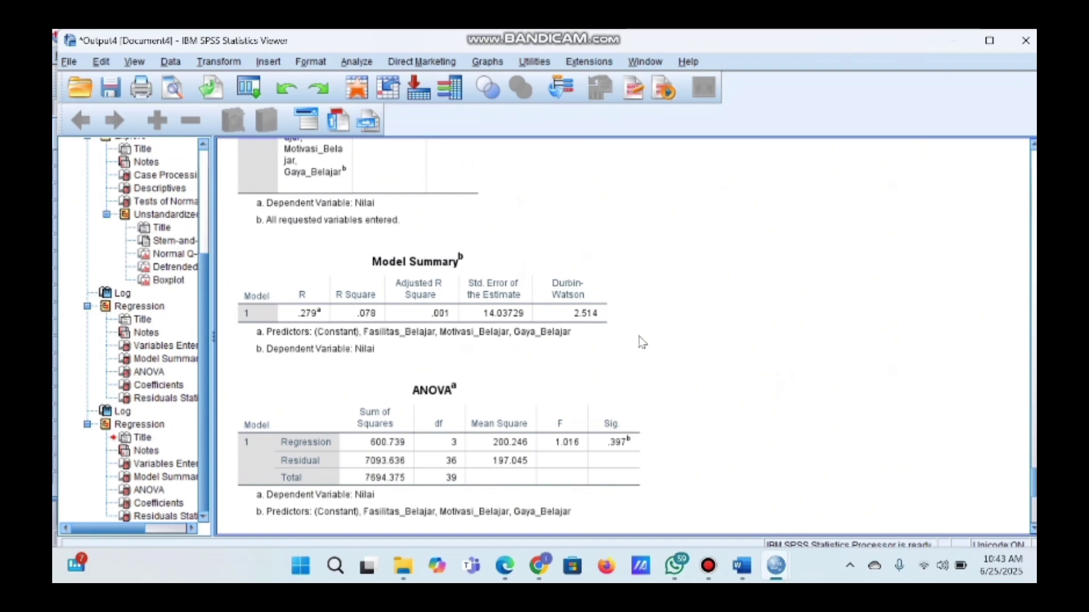
Rerun the Nilai regression from the Untitled2 dataset with Collinearity diagnostics enabled, and view the Tolerance and VIF columns in the Coefficients table
{"action": "mouse_move", "coordinate": [776, 576]}
{"action": "left_click", "coordinate": [692, 516]}
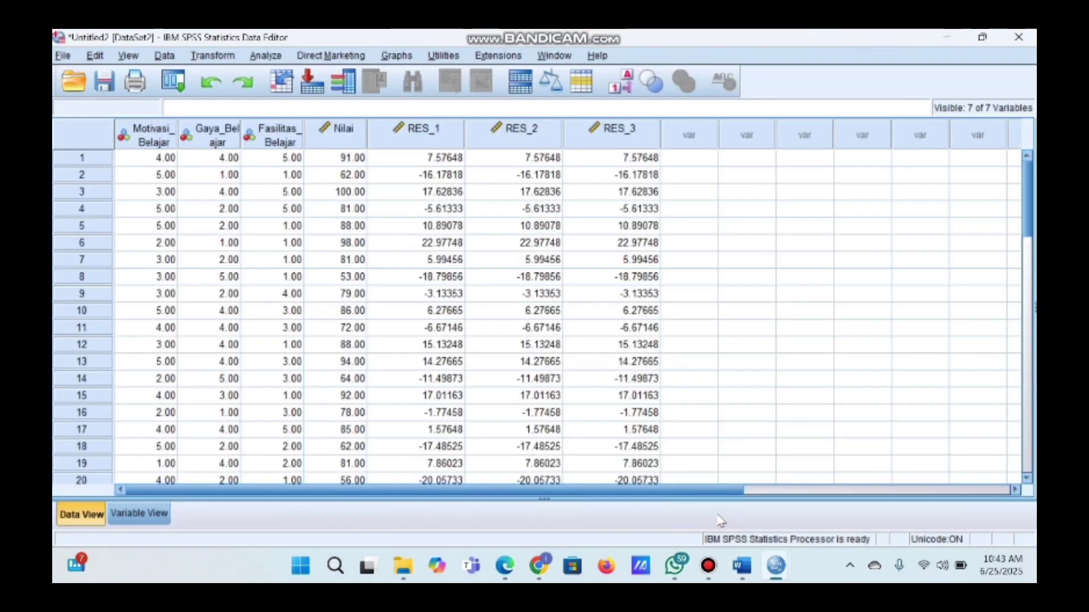
{"action": "left_click", "coordinate": [278, 57]}
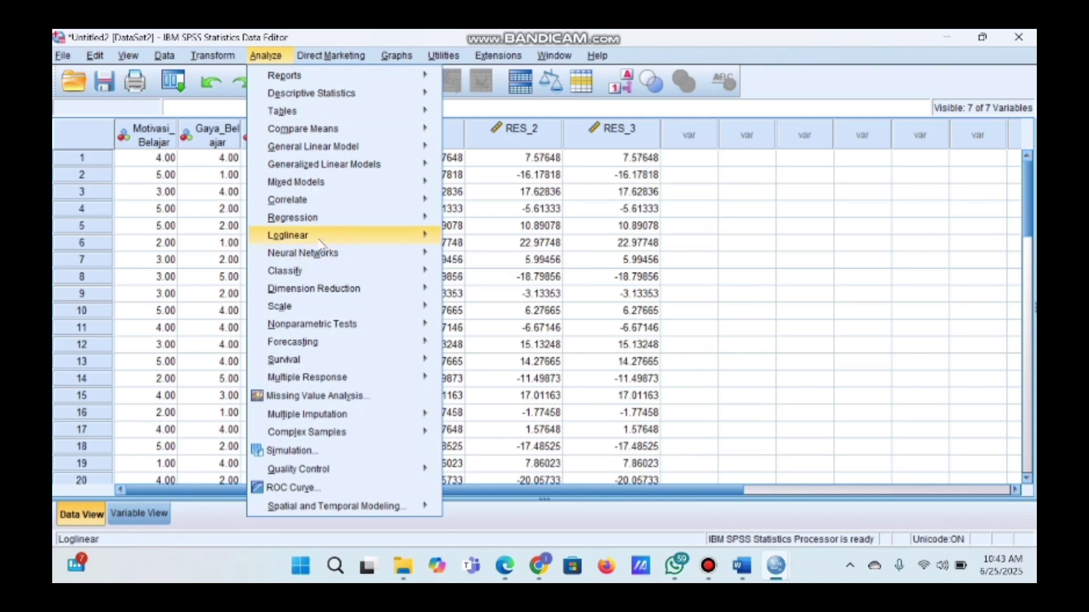
{"action": "mouse_move", "coordinate": [363, 223]}
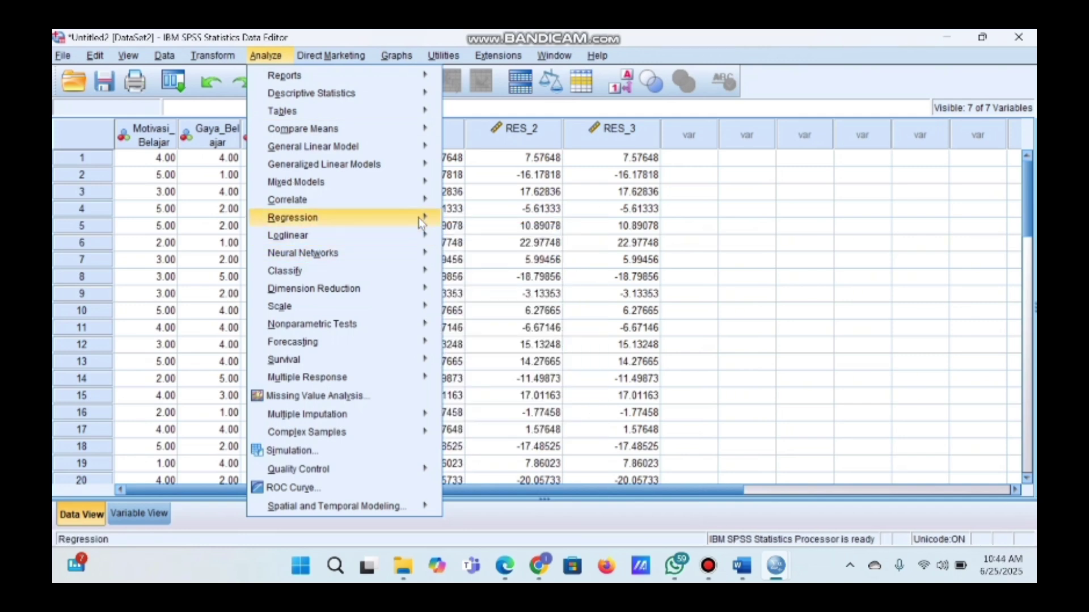
{"action": "left_click", "coordinate": [476, 241]}
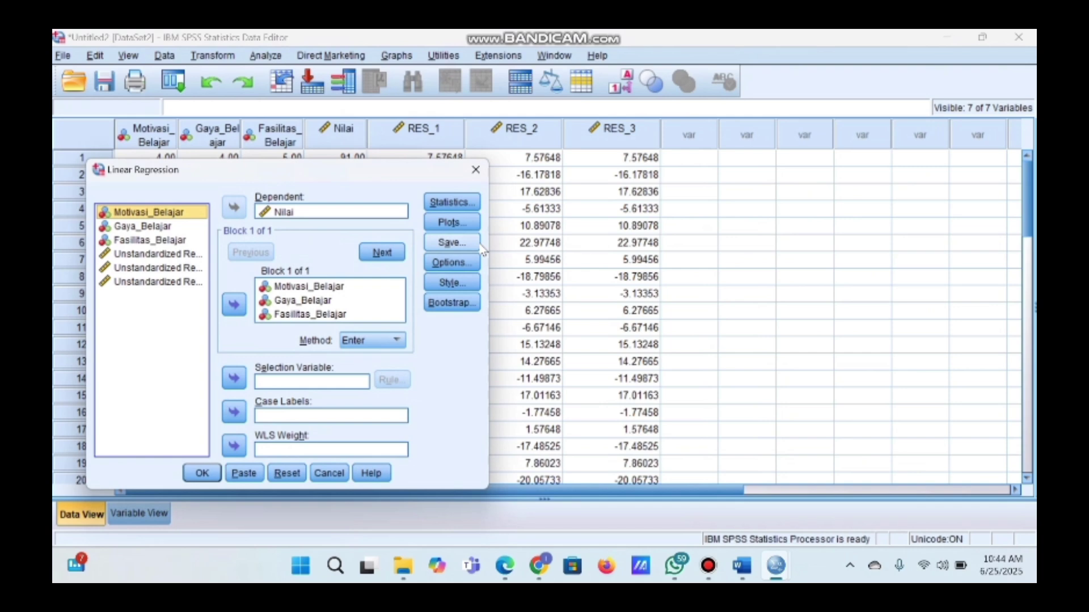
{"action": "left_click", "coordinate": [458, 202]}
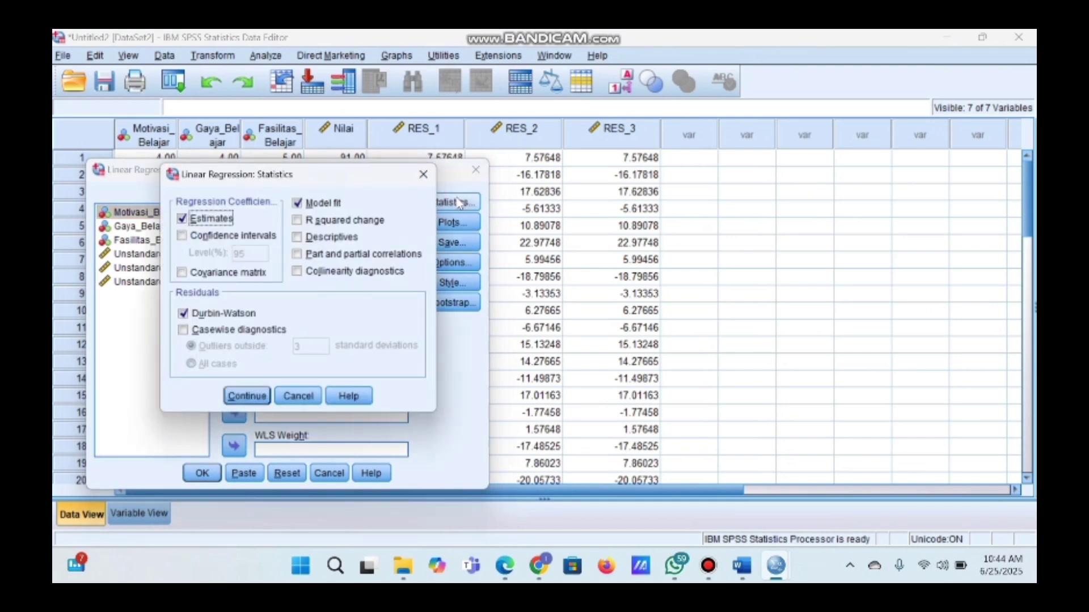
{"action": "left_click", "coordinate": [350, 275]}
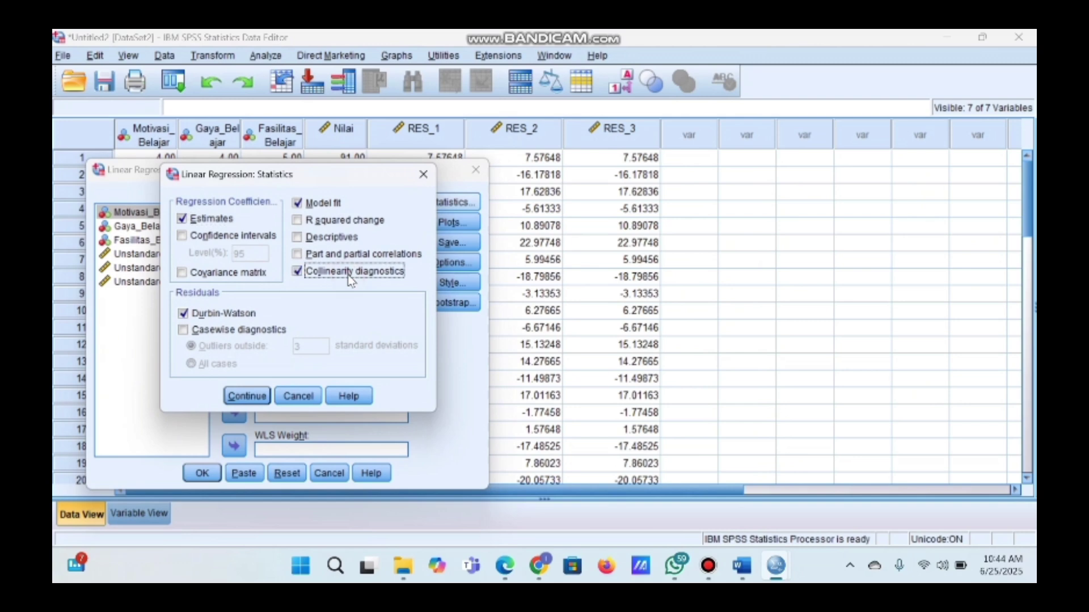
{"action": "left_click", "coordinate": [249, 398]}
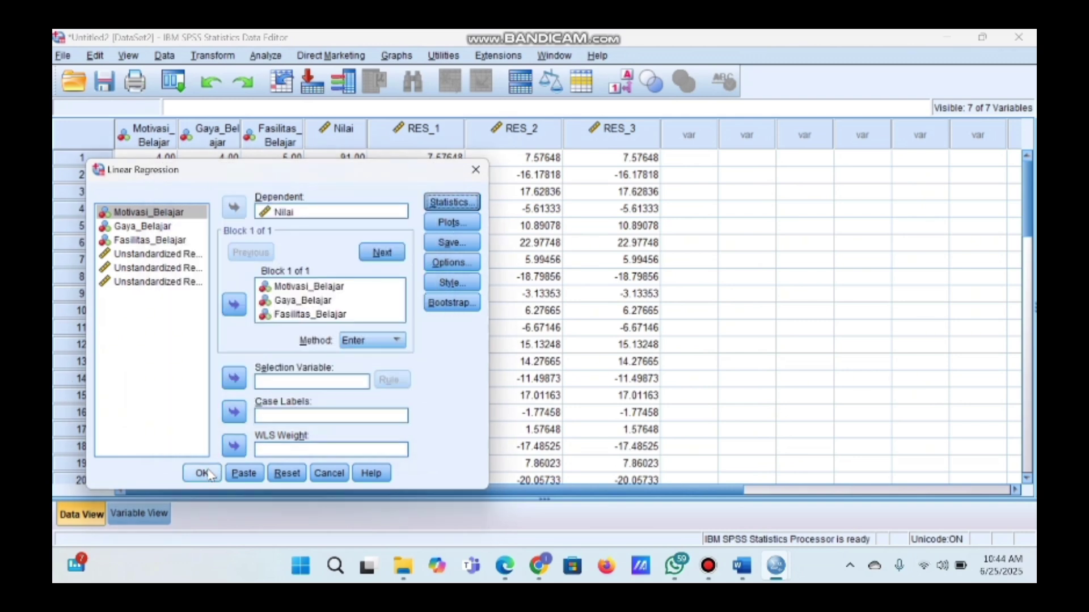
{"action": "left_click", "coordinate": [205, 474]}
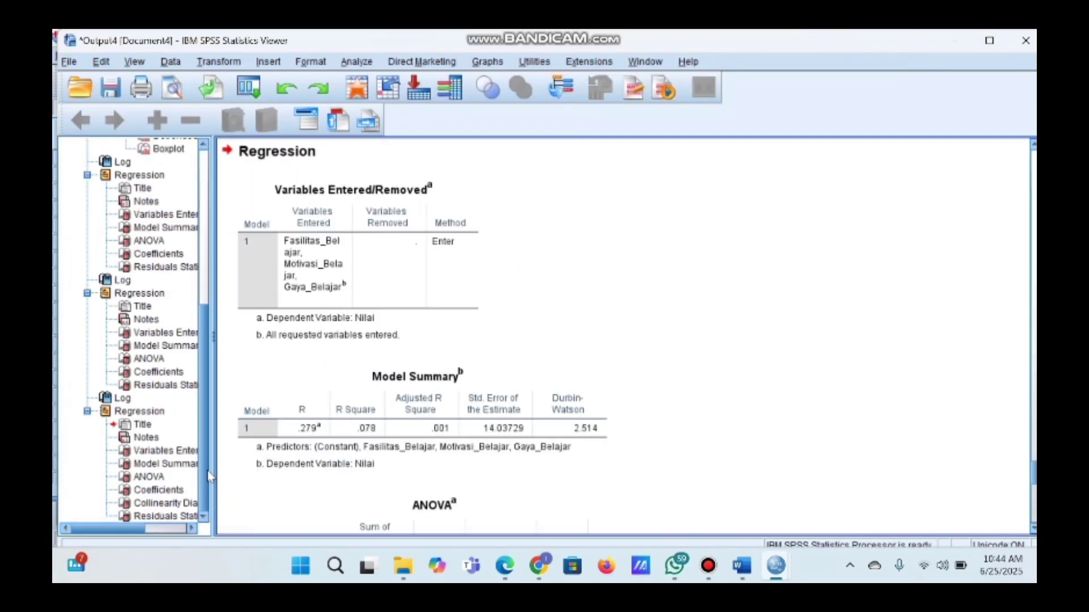
{"action": "scroll", "coordinate": [401, 475], "scroll_direction": "down", "scroll_amount": 5}
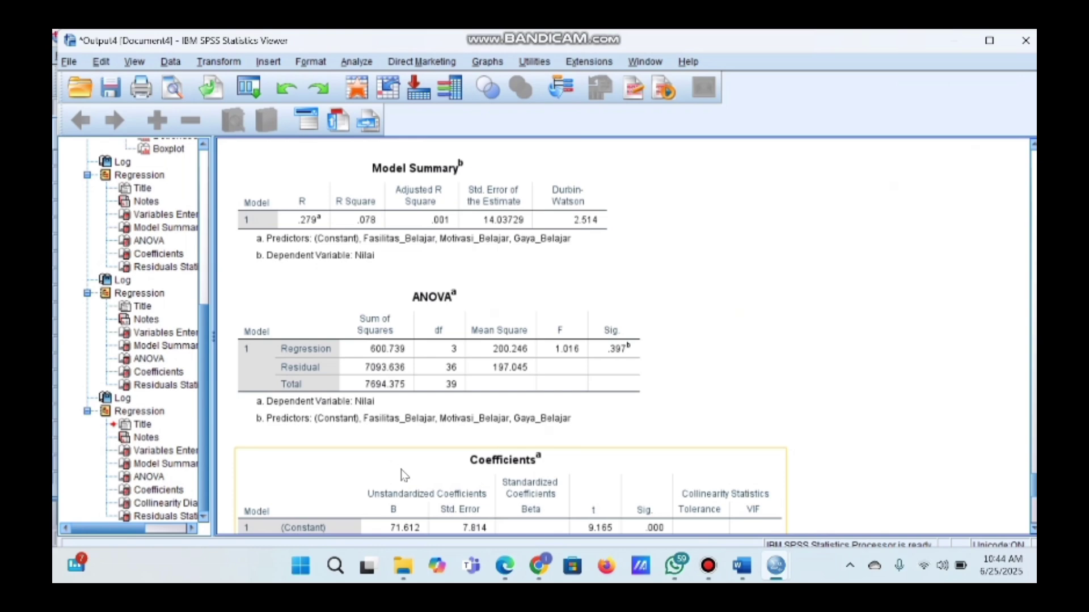
{"action": "scroll", "coordinate": [403, 475], "scroll_direction": "down", "scroll_amount": 2}
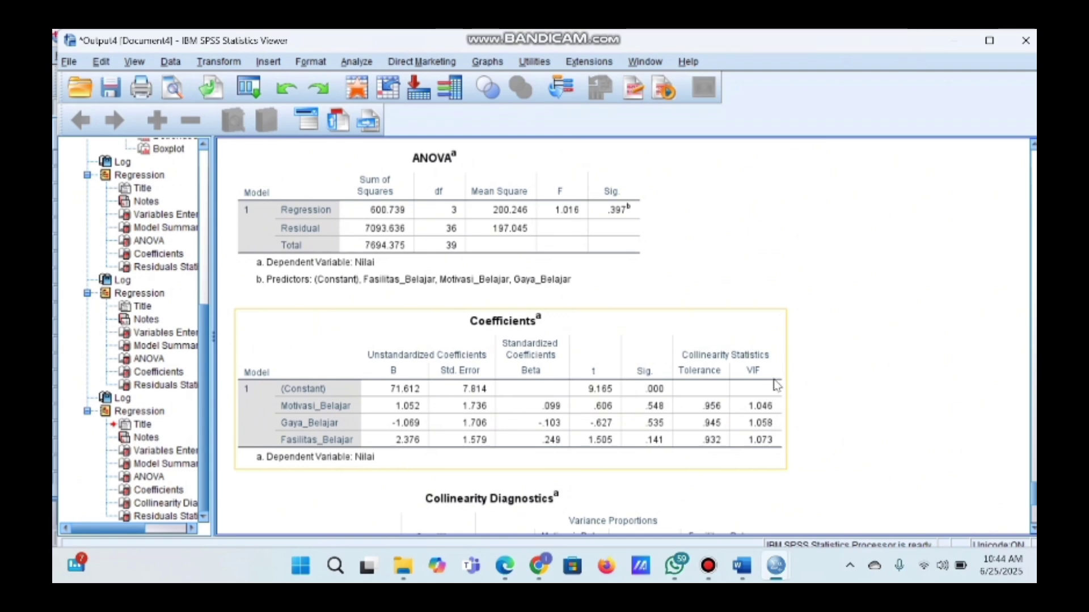
{"action": "left_click", "coordinate": [890, 150]}
Rerun the Nilai regression from the Untitled2 dataset with R squared change added, and review the Model Summary and ANOVA tables
{"action": "mouse_move", "coordinate": [775, 565]}
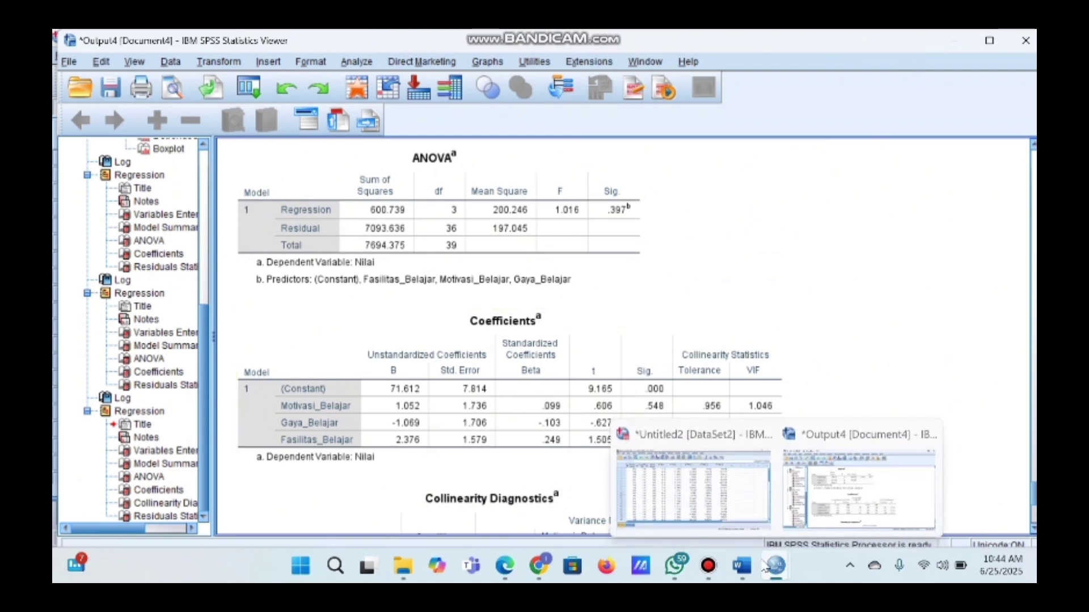
{"action": "left_click", "coordinate": [703, 493]}
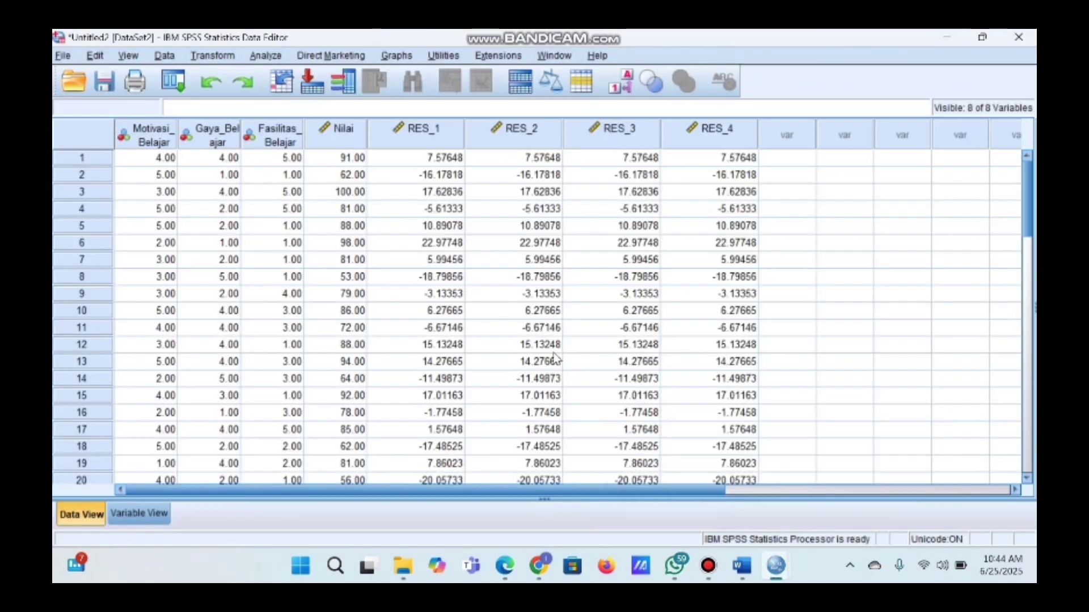
{"action": "left_click", "coordinate": [275, 56]}
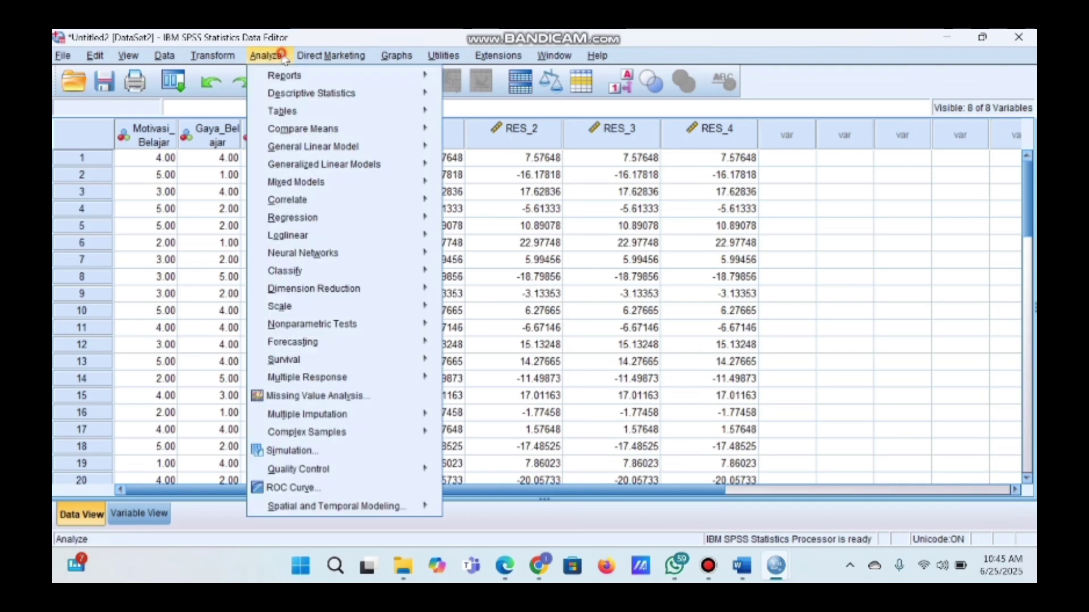
{"action": "mouse_move", "coordinate": [346, 218]}
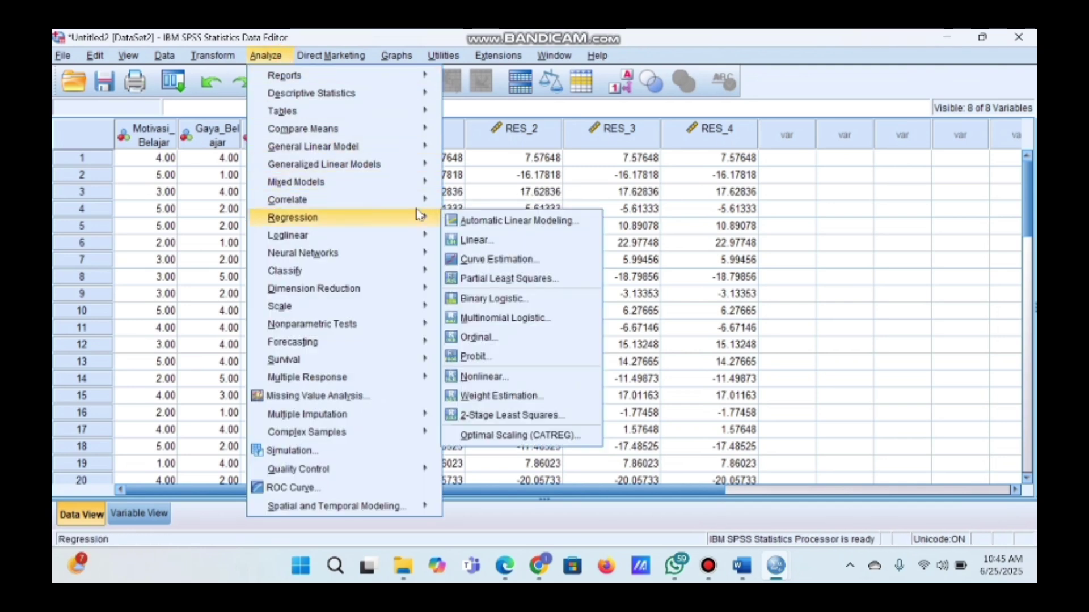
{"action": "left_click", "coordinate": [498, 240]}
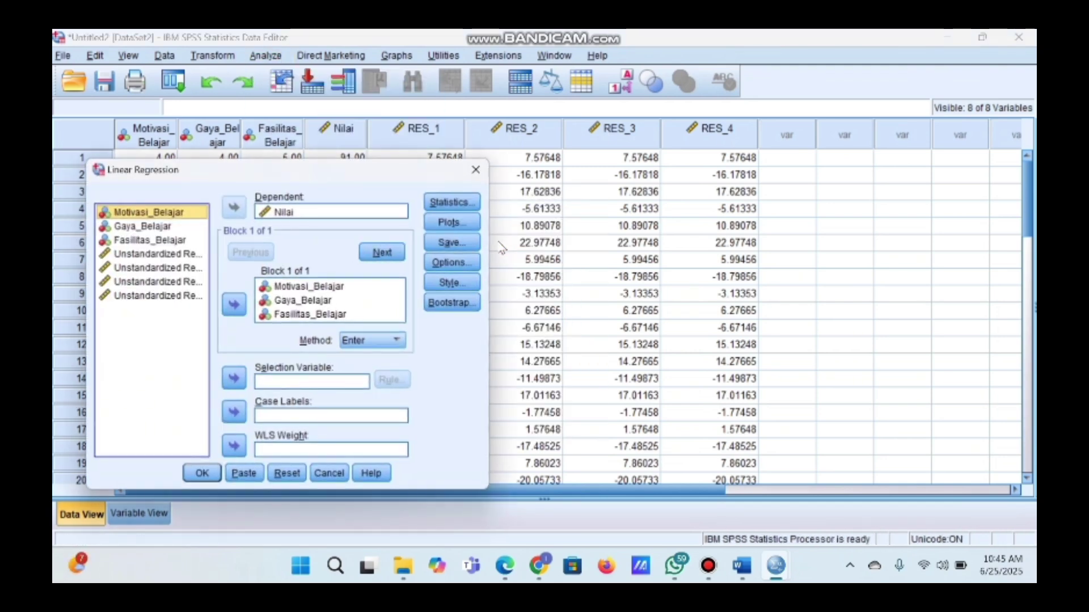
{"action": "left_click", "coordinate": [462, 207]}
{"action": "left_click", "coordinate": [359, 221]}
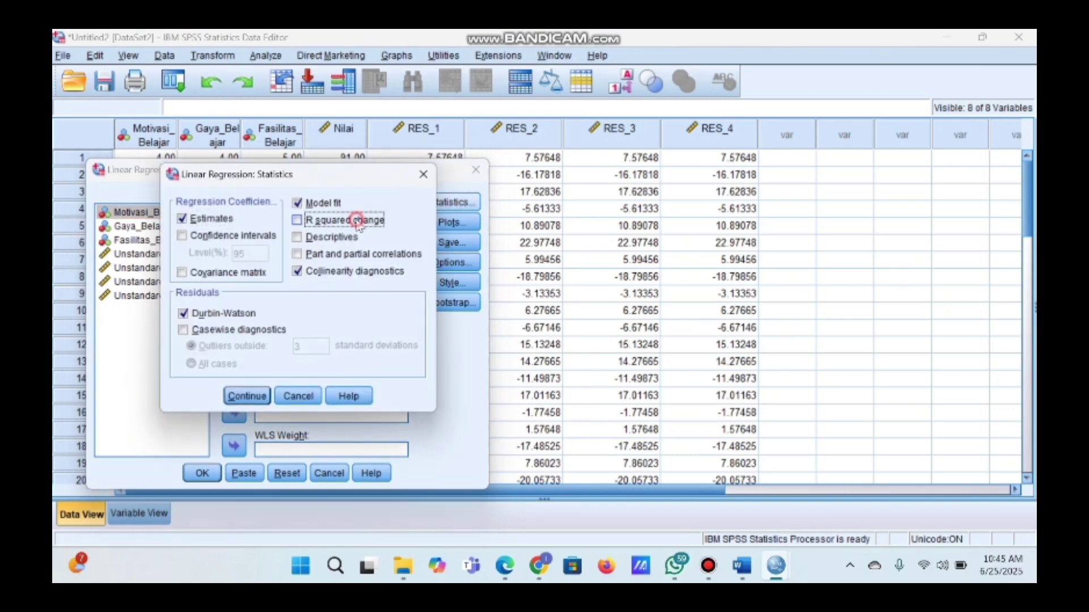
{"action": "left_click", "coordinate": [246, 396]}
{"action": "left_click", "coordinate": [205, 474]}
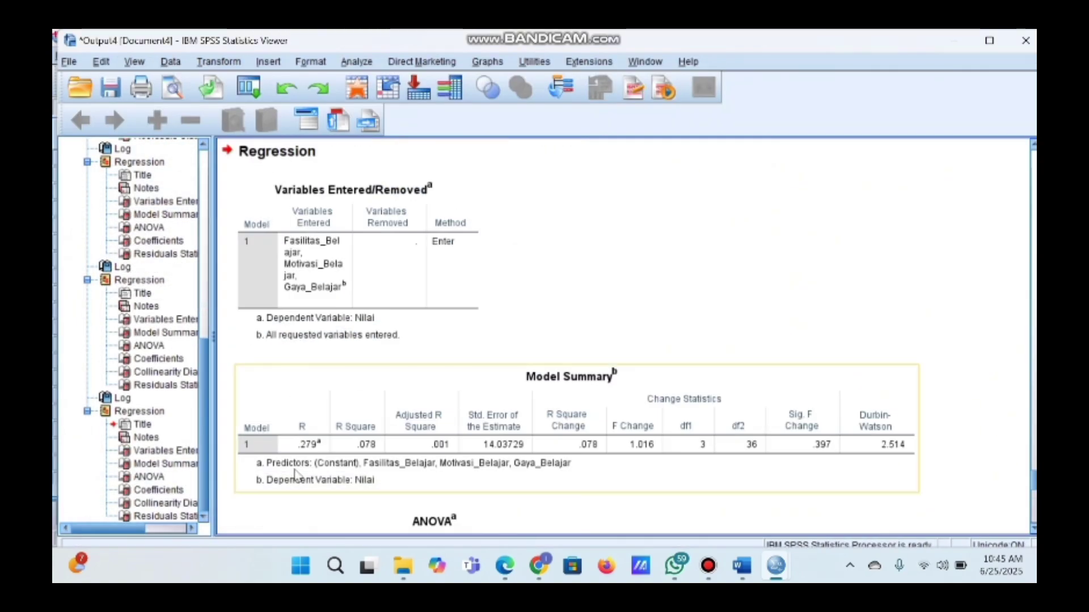
{"action": "scroll", "coordinate": [361, 360], "scroll_direction": "down", "scroll_amount": 3}
{"action": "scroll", "coordinate": [363, 363], "scroll_direction": "down", "scroll_amount": 6}
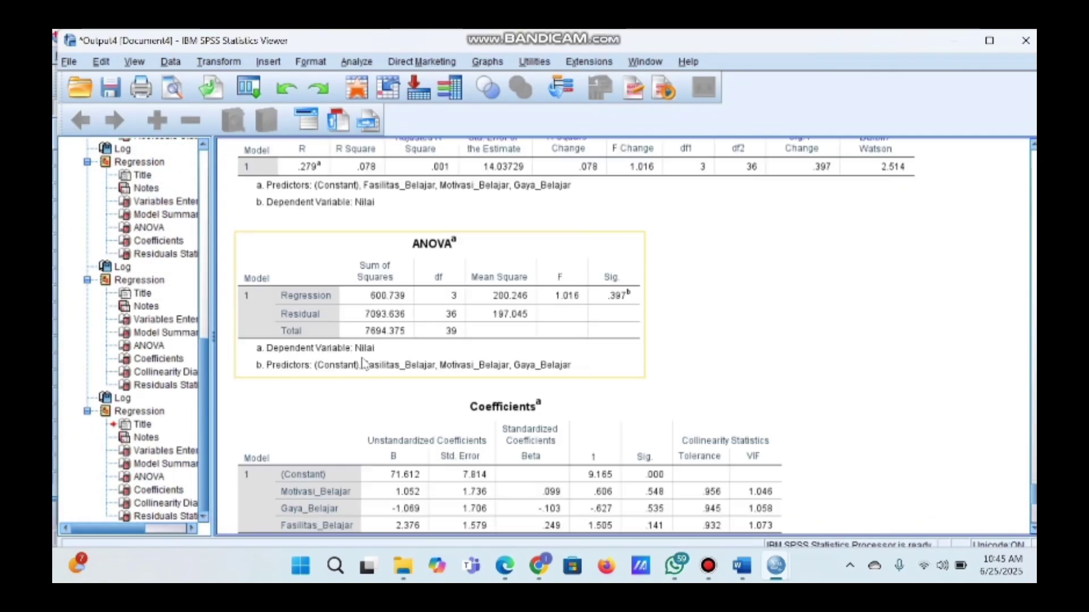
{"action": "scroll", "coordinate": [363, 363], "scroll_direction": "up", "scroll_amount": 3}
{"action": "scroll", "coordinate": [363, 363], "scroll_direction": "up", "scroll_amount": 4}
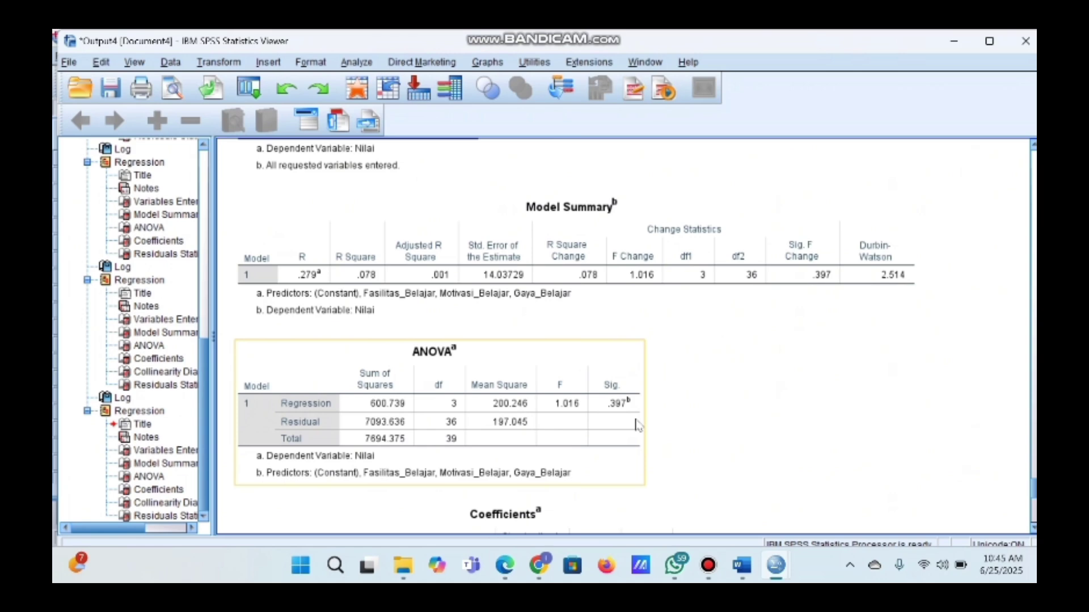
In the Meeting 6 T-Test & F-Test PDF, read the One-Way ANOVA case study in section E down to its Pendekatan and Hasil Belajar data table
{"action": "scroll", "coordinate": [689, 355], "scroll_direction": "down", "scroll_amount": 5}
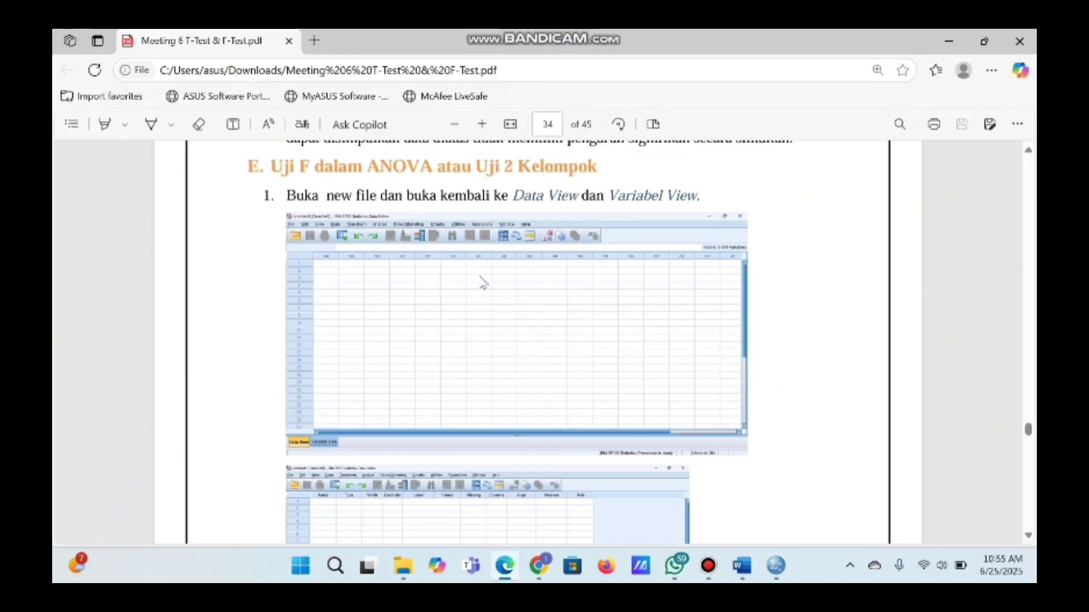
{"action": "scroll", "coordinate": [483, 282], "scroll_direction": "down", "scroll_amount": 15}
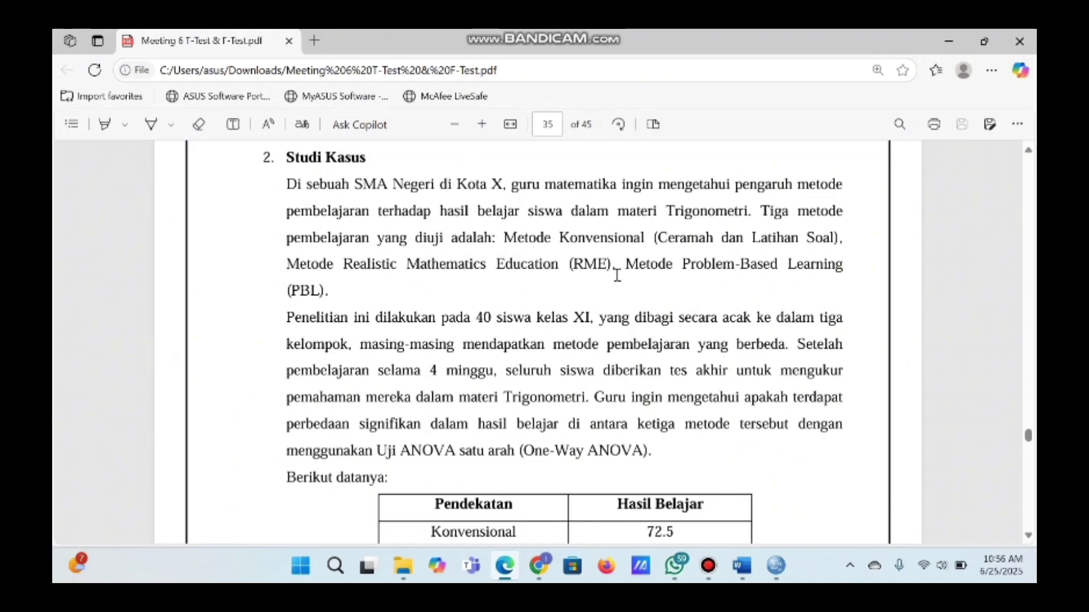
{"action": "scroll", "coordinate": [617, 276], "scroll_direction": "down", "scroll_amount": 1}
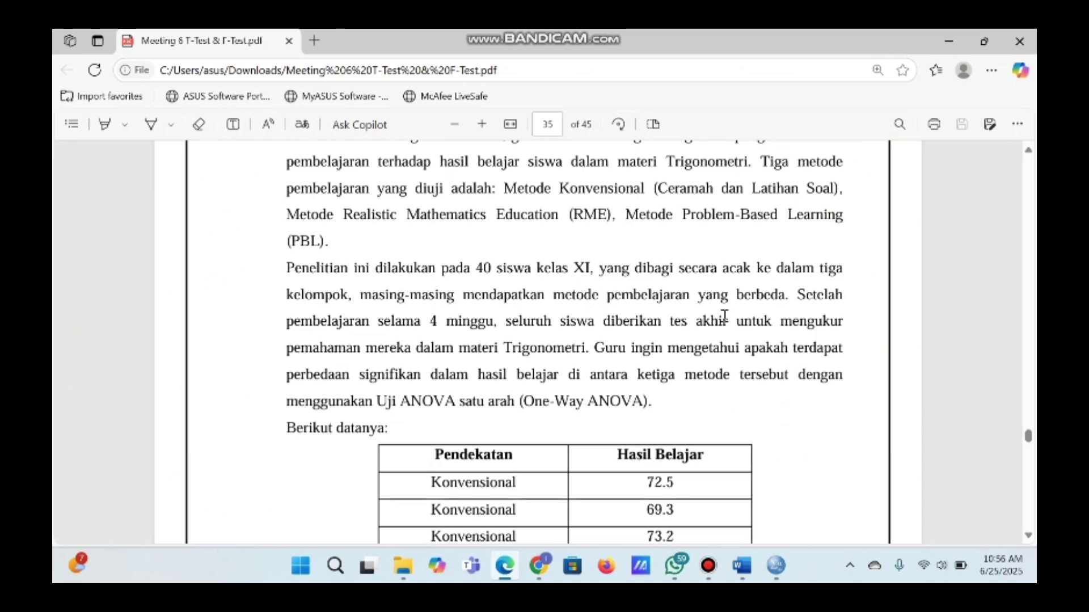
{"action": "scroll", "coordinate": [724, 316], "scroll_direction": "down", "scroll_amount": 2}
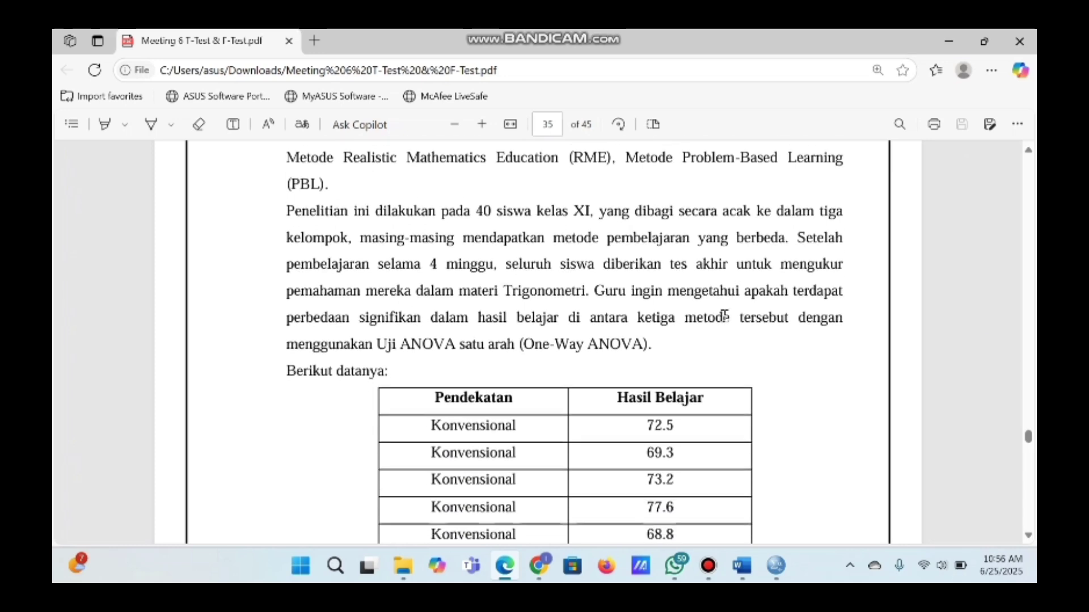
Read the Pendekatan and Hasil Belajar data table in the PDF down to the Variable View and data input instructions
{"action": "scroll", "coordinate": [724, 315], "scroll_direction": "down", "scroll_amount": 1}
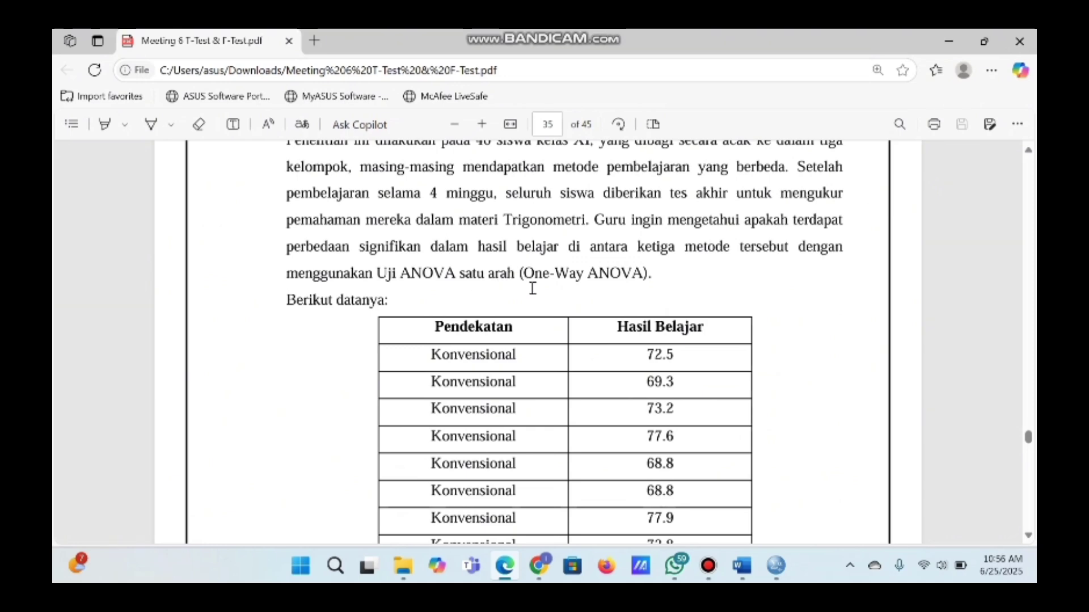
{"action": "scroll", "coordinate": [556, 288], "scroll_direction": "down", "scroll_amount": 3}
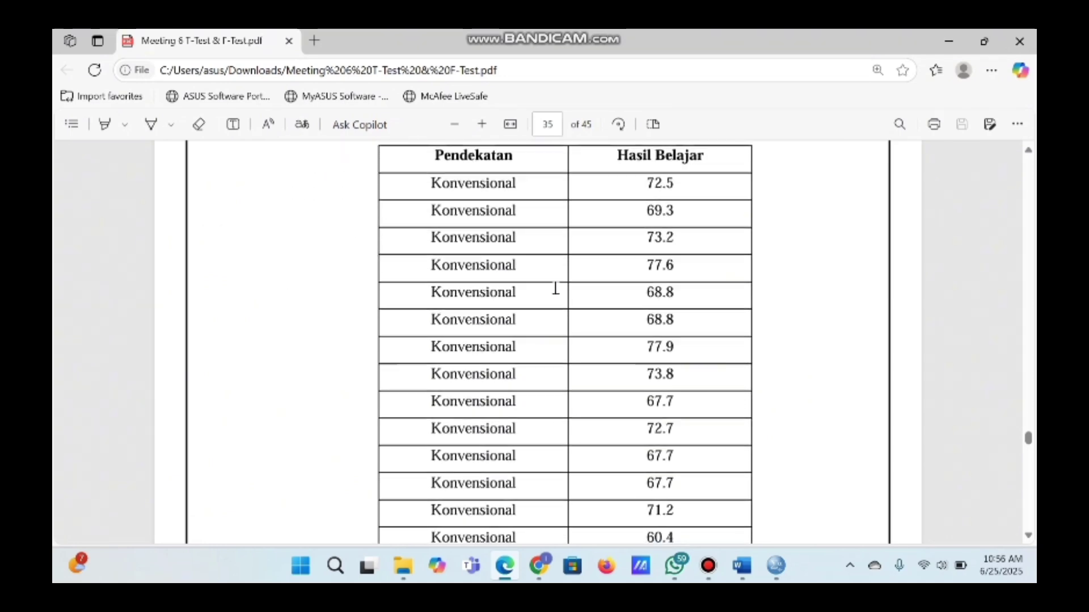
{"action": "scroll", "coordinate": [556, 288], "scroll_direction": "down", "scroll_amount": 10}
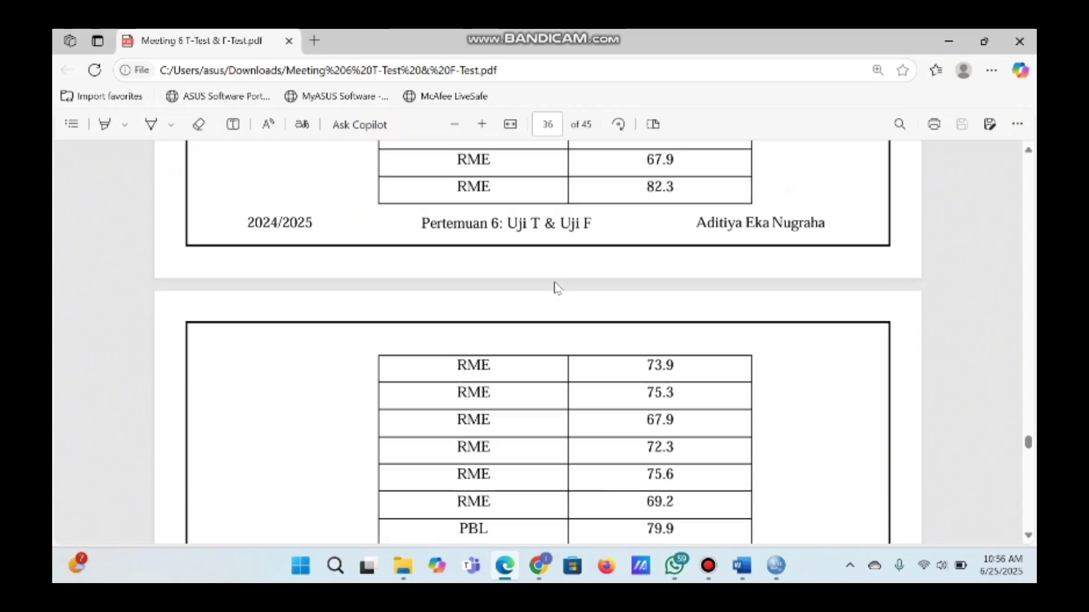
{"action": "scroll", "coordinate": [555, 288], "scroll_direction": "down", "scroll_amount": 11}
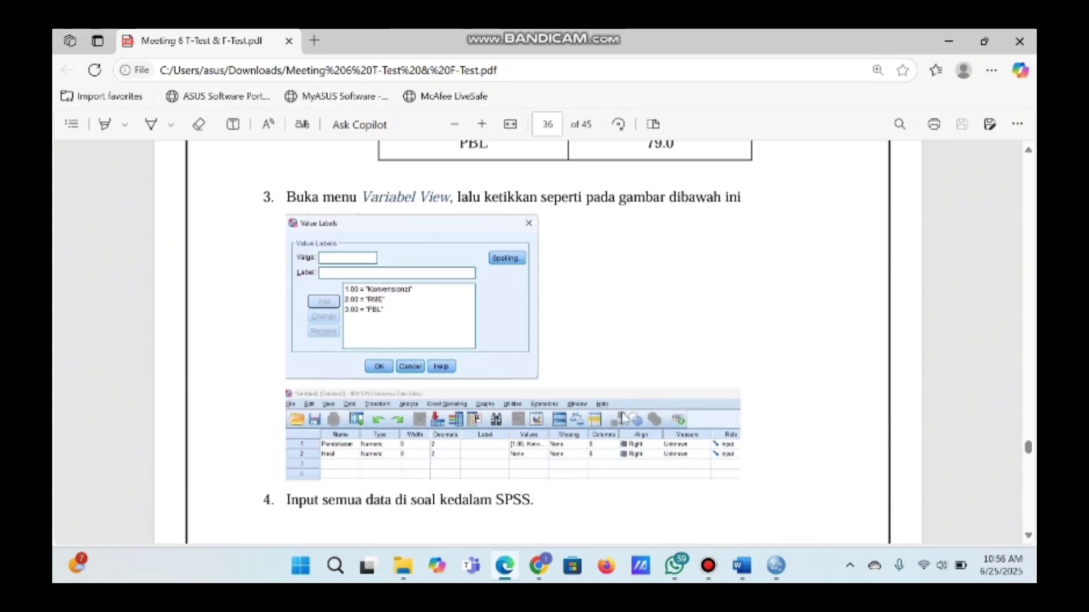
{"action": "scroll", "coordinate": [625, 418], "scroll_direction": "down", "scroll_amount": 1}
Switch to the Untitled3 dataset in SPSS, check the value labels defined for Pendekatan, and return to the data
{"action": "mouse_move", "coordinate": [779, 565]}
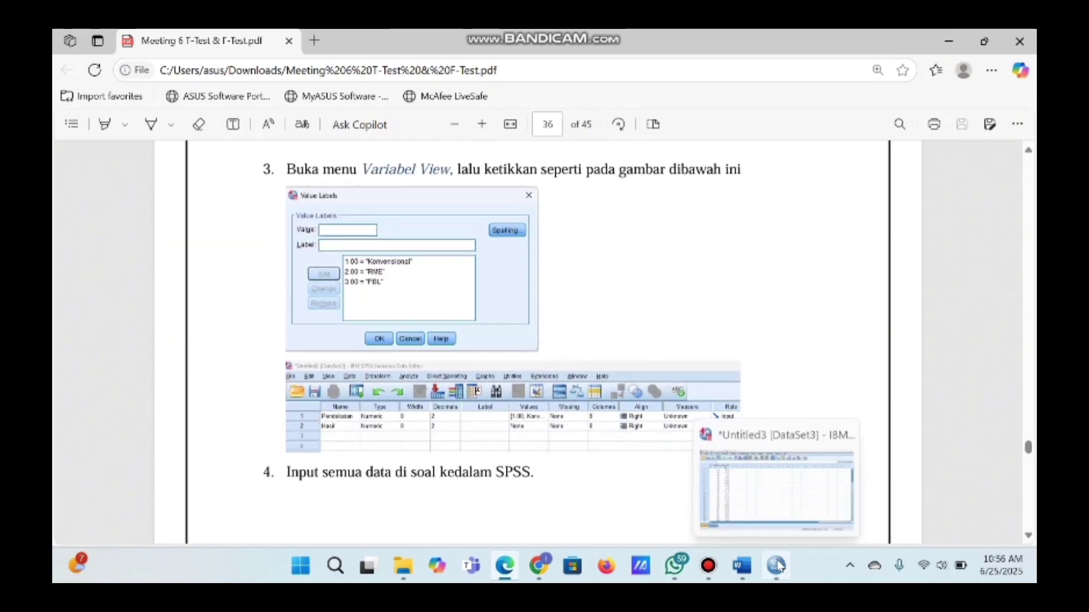
{"action": "left_click", "coordinate": [774, 470]}
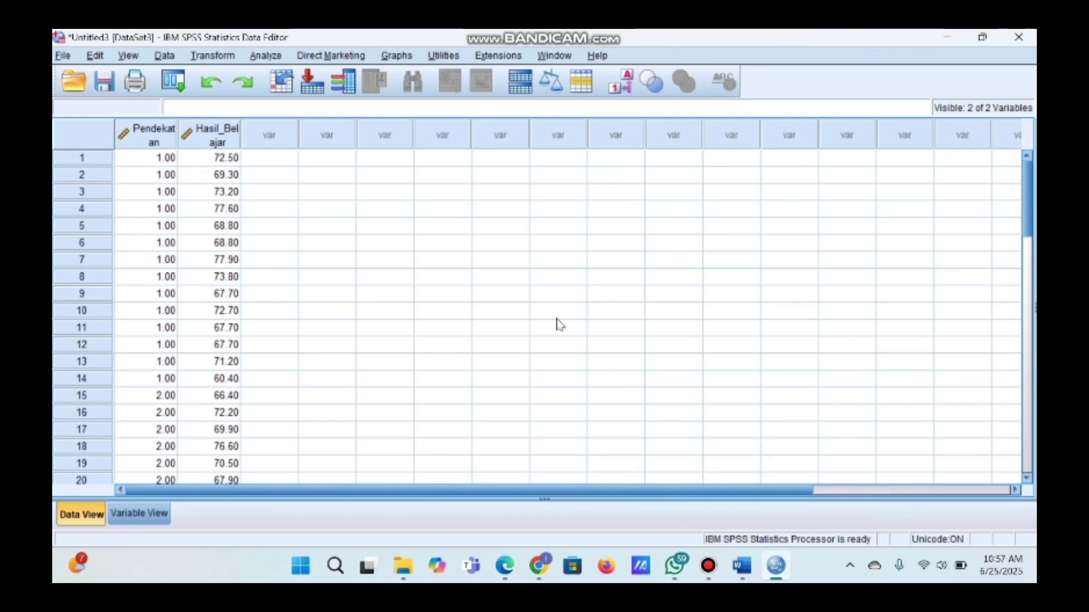
{"action": "left_click", "coordinate": [146, 526]}
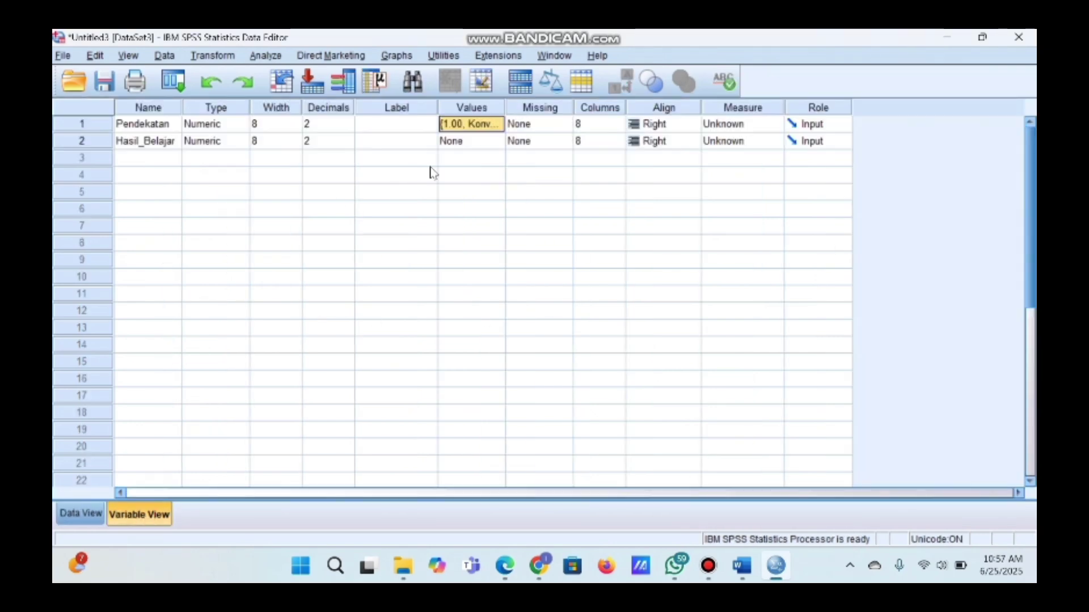
{"action": "left_click", "coordinate": [489, 126]}
{"action": "left_click", "coordinate": [496, 124]}
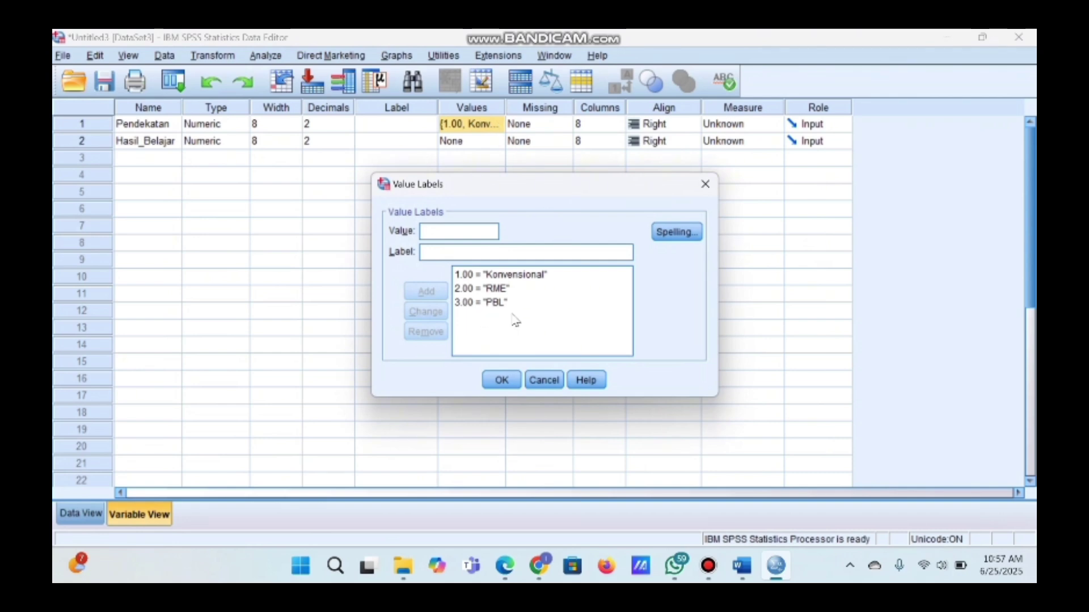
{"action": "left_click", "coordinate": [493, 388]}
{"action": "left_click", "coordinate": [79, 514]}
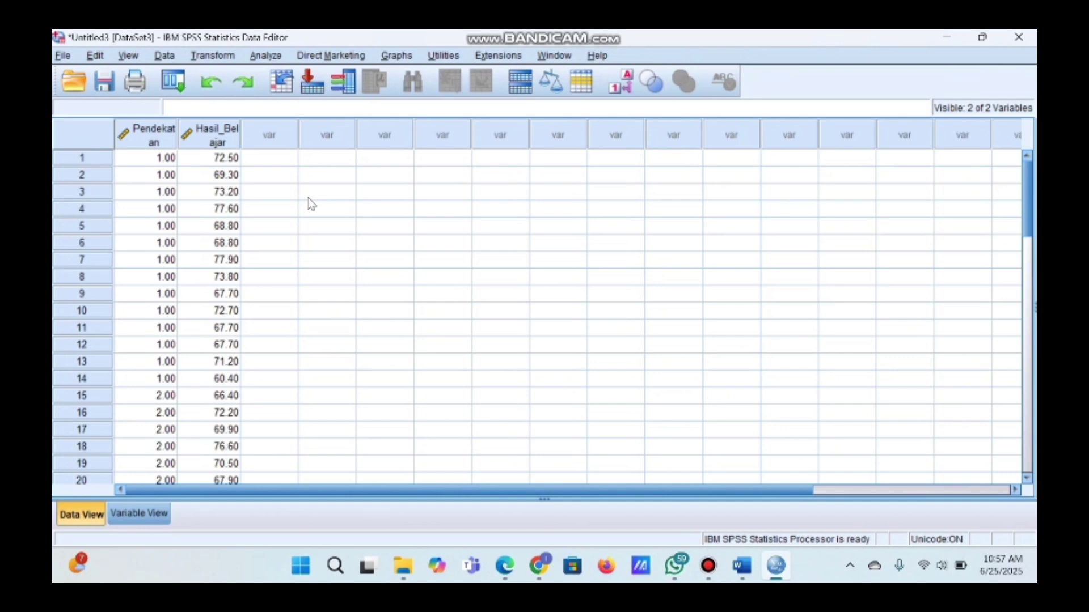
Set up an Explore analysis with Hasil_Belajar as the dependent variable and Pendekatan as the factor
{"action": "left_click", "coordinate": [265, 55]}
{"action": "mouse_move", "coordinate": [338, 98]}
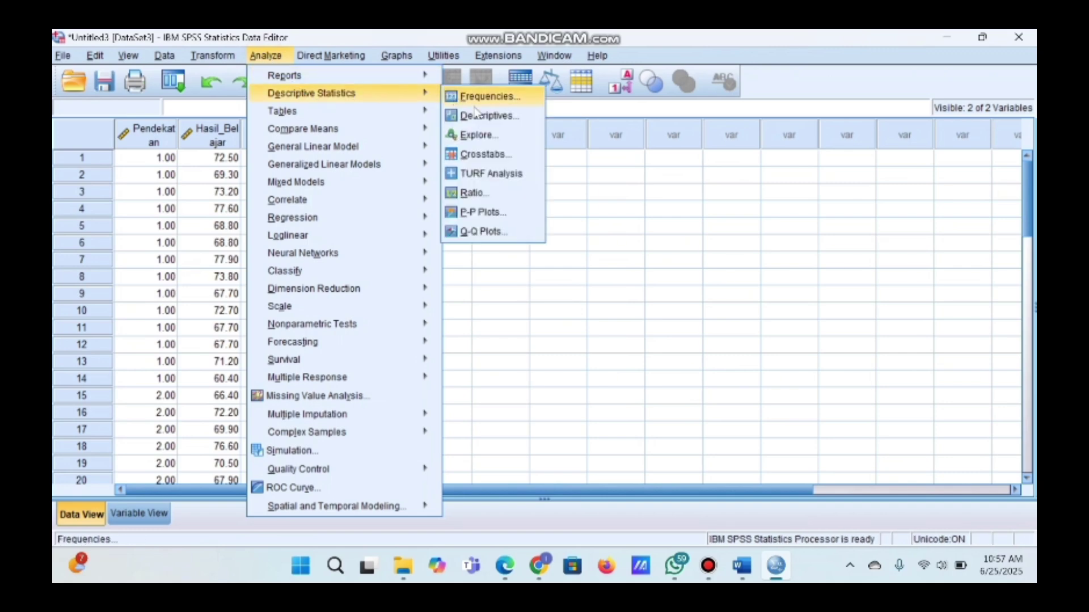
{"action": "left_click", "coordinate": [476, 135]}
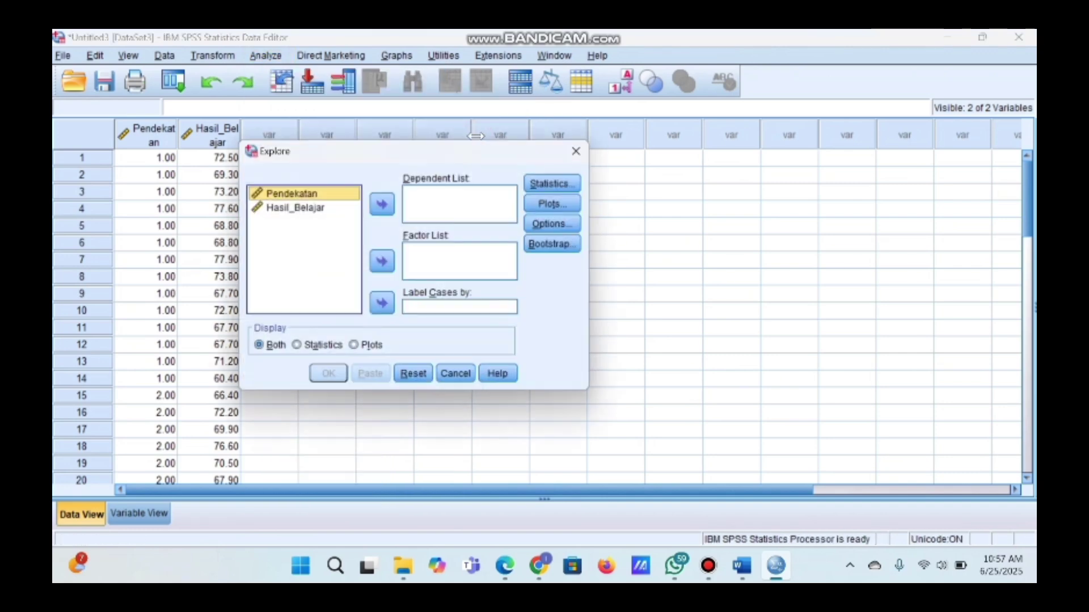
{"action": "left_click", "coordinate": [310, 208]}
{"action": "left_click", "coordinate": [382, 203]}
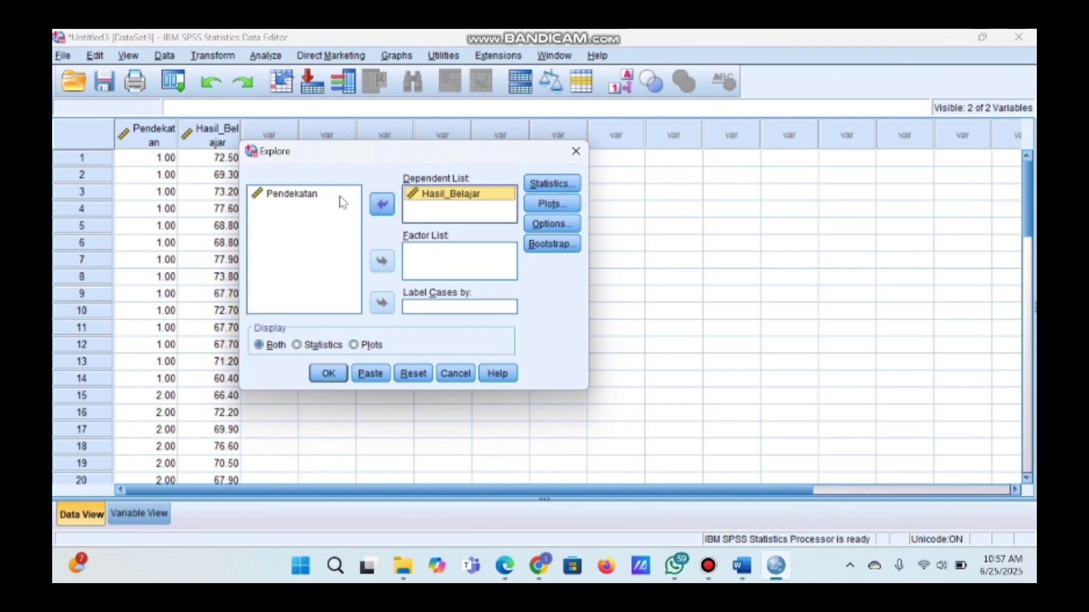
{"action": "left_click", "coordinate": [339, 195]}
{"action": "left_click", "coordinate": [383, 267]}
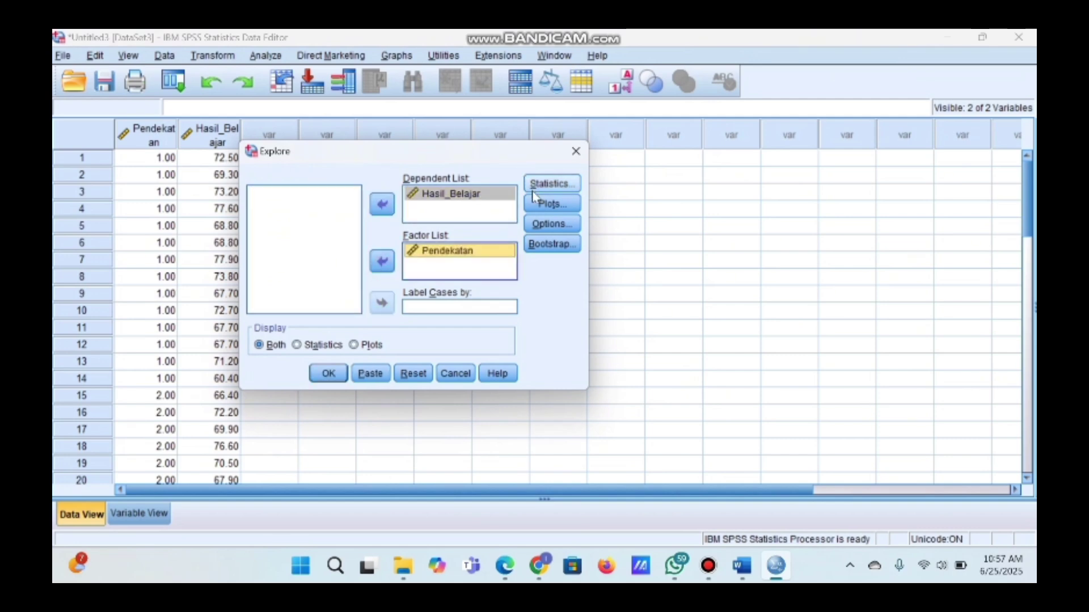
Add normality plots with tests and a histogram to the Explore analysis, and run it
{"action": "left_click", "coordinate": [548, 203]}
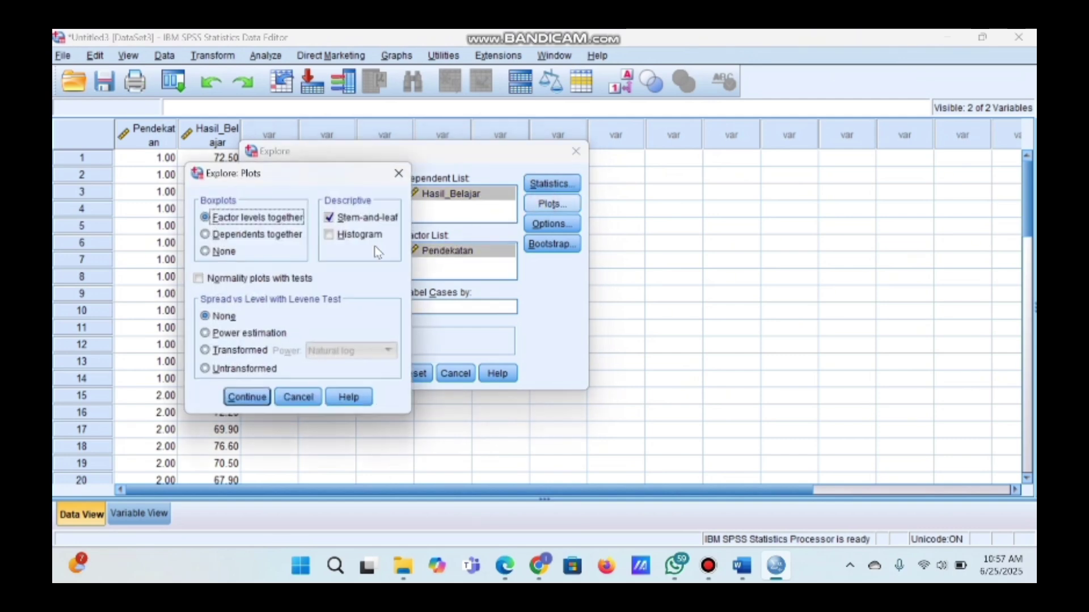
{"action": "left_click", "coordinate": [250, 279]}
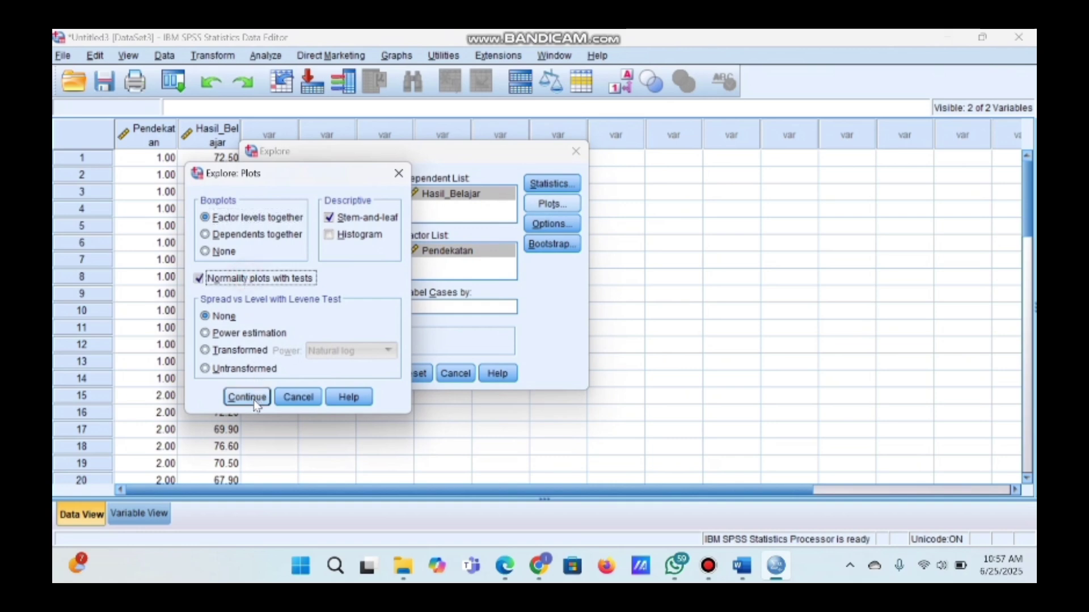
{"action": "left_click", "coordinate": [334, 238]}
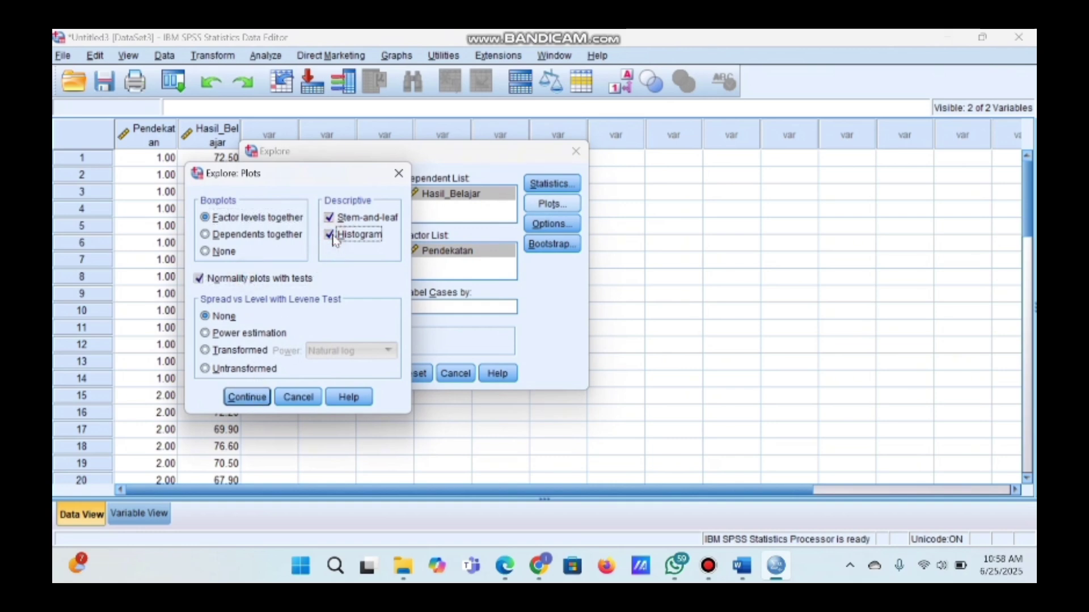
{"action": "left_click", "coordinate": [245, 397]}
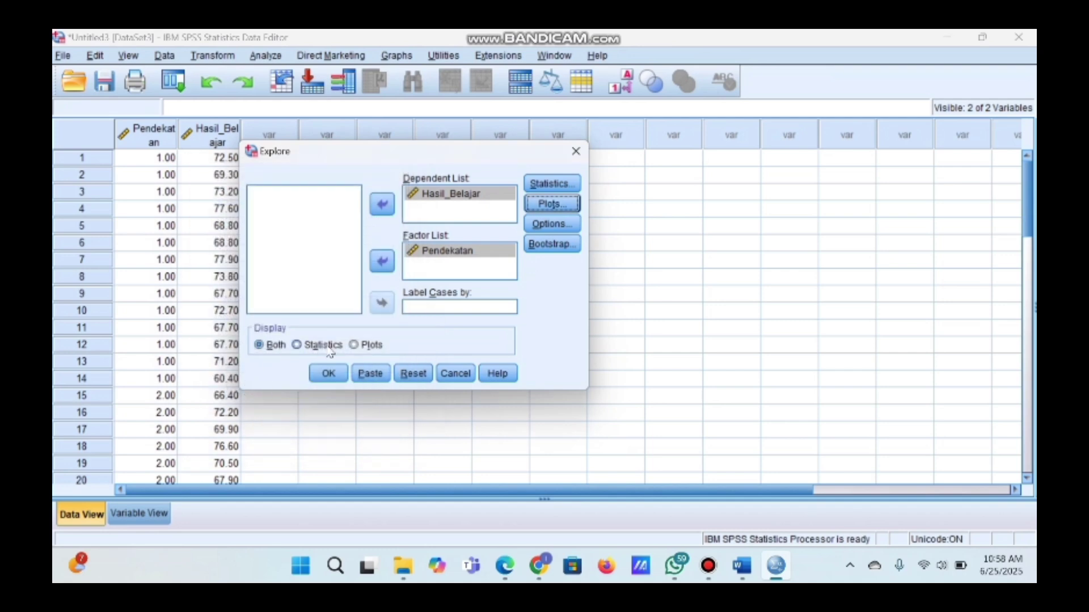
{"action": "left_click", "coordinate": [332, 374]}
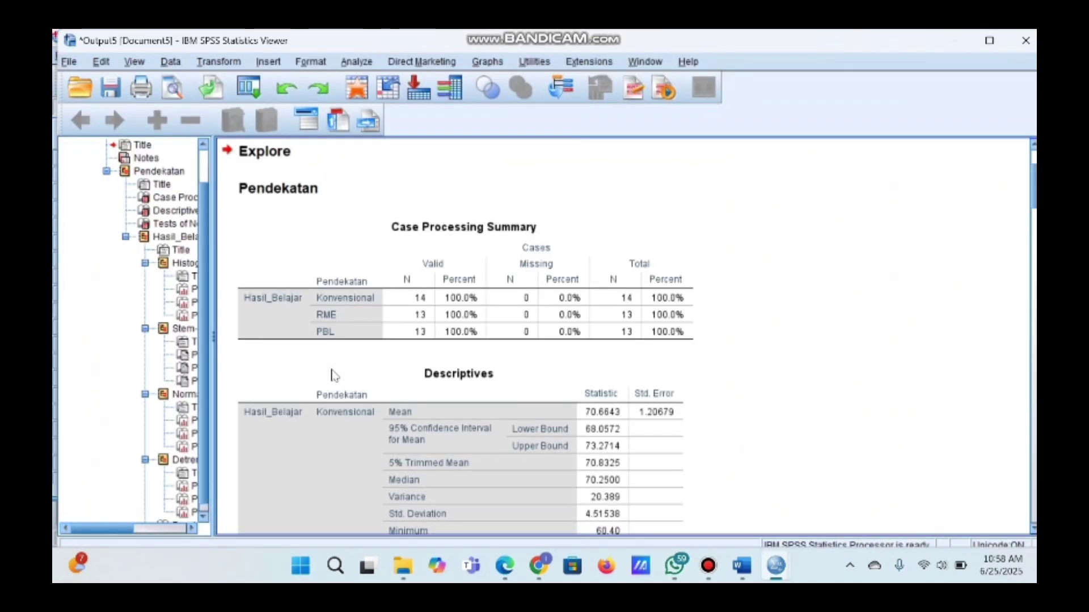
Review the Explore output from the Case Processing Summary through Descriptives and Tests of Normality to the histograms
{"action": "scroll", "coordinate": [334, 376], "scroll_direction": "down", "scroll_amount": 2}
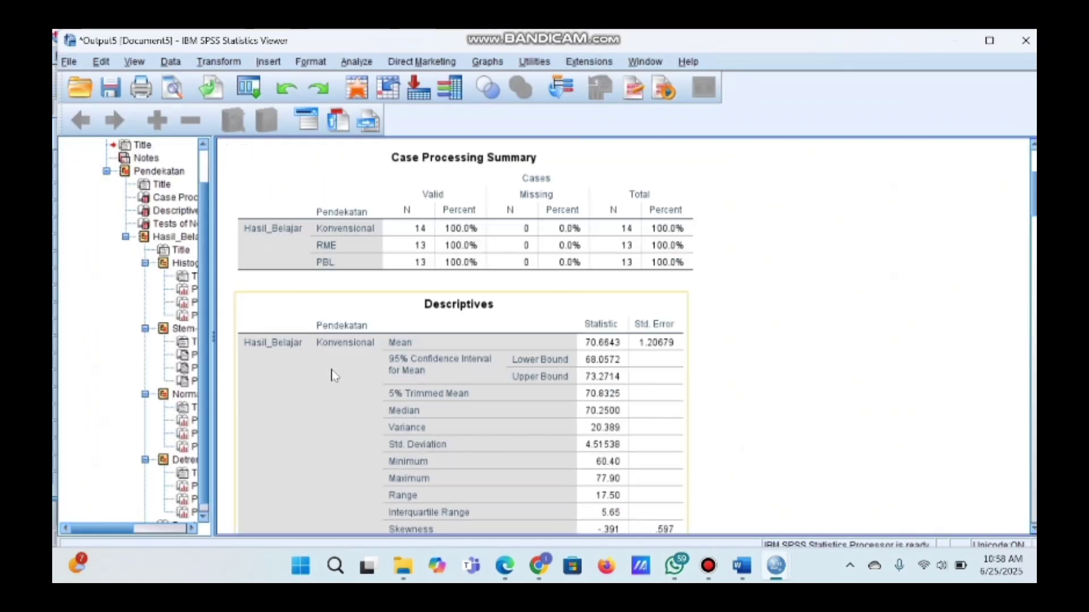
{"action": "scroll", "coordinate": [334, 375], "scroll_direction": "down", "scroll_amount": 20}
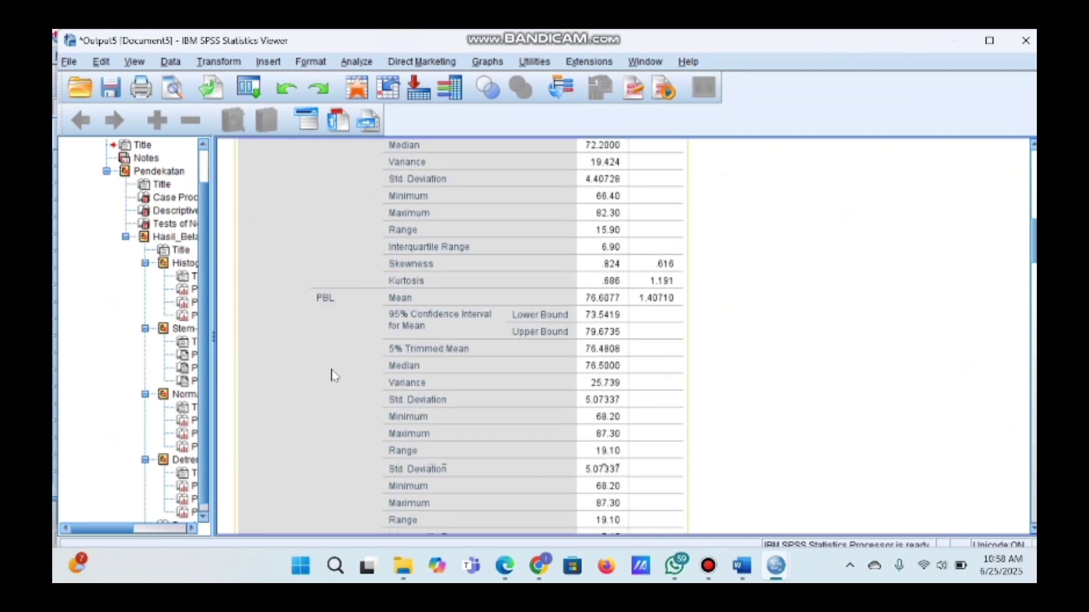
{"action": "scroll", "coordinate": [334, 376], "scroll_direction": "down", "scroll_amount": 2}
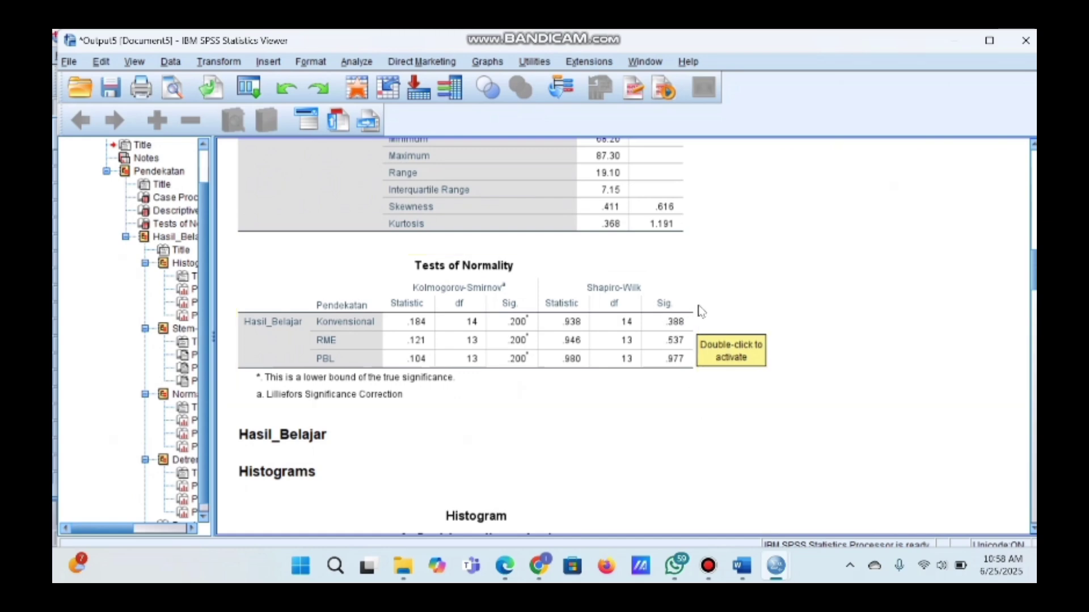
{"action": "scroll", "coordinate": [701, 312], "scroll_direction": "down", "scroll_amount": 5}
Return to the Untitled3 dataset and start a One-Way ANOVA comparison of means
{"action": "mouse_move", "coordinate": [776, 566]}
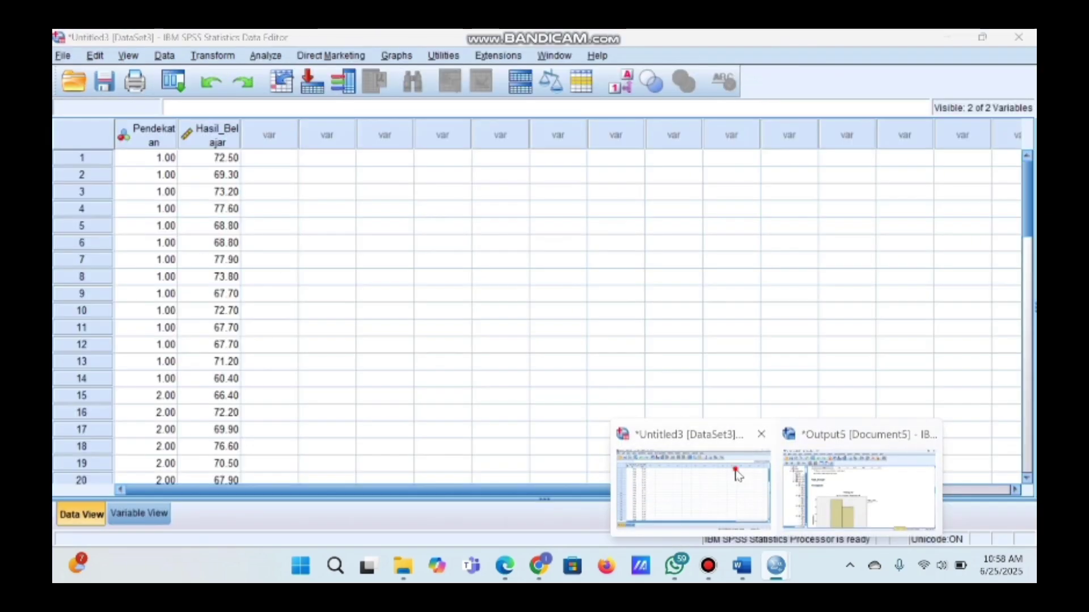
{"action": "left_click", "coordinate": [737, 475]}
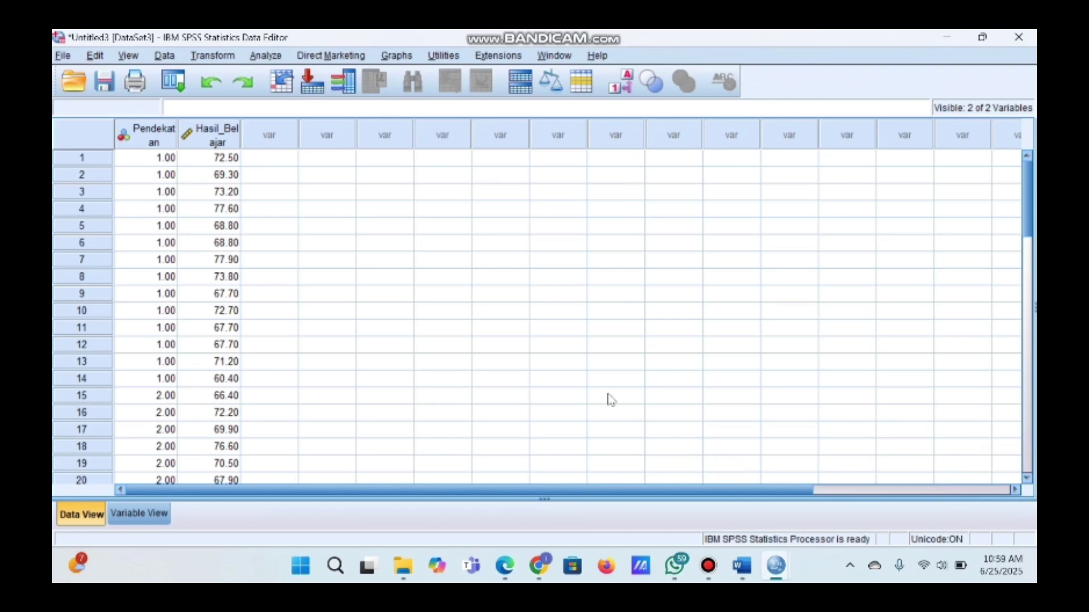
{"action": "left_click", "coordinate": [280, 57]}
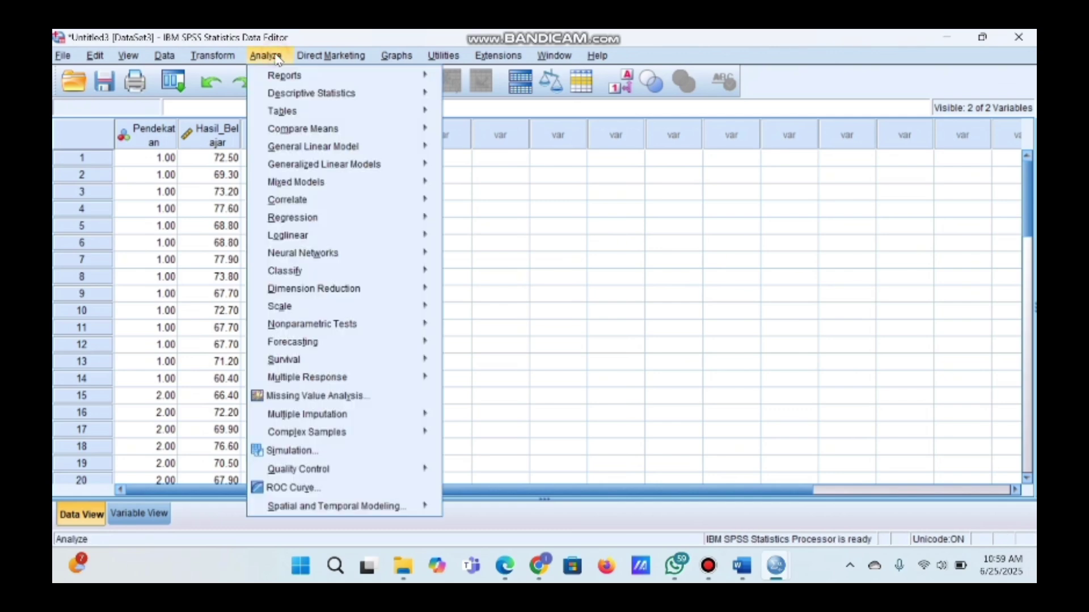
{"action": "mouse_move", "coordinate": [368, 237]}
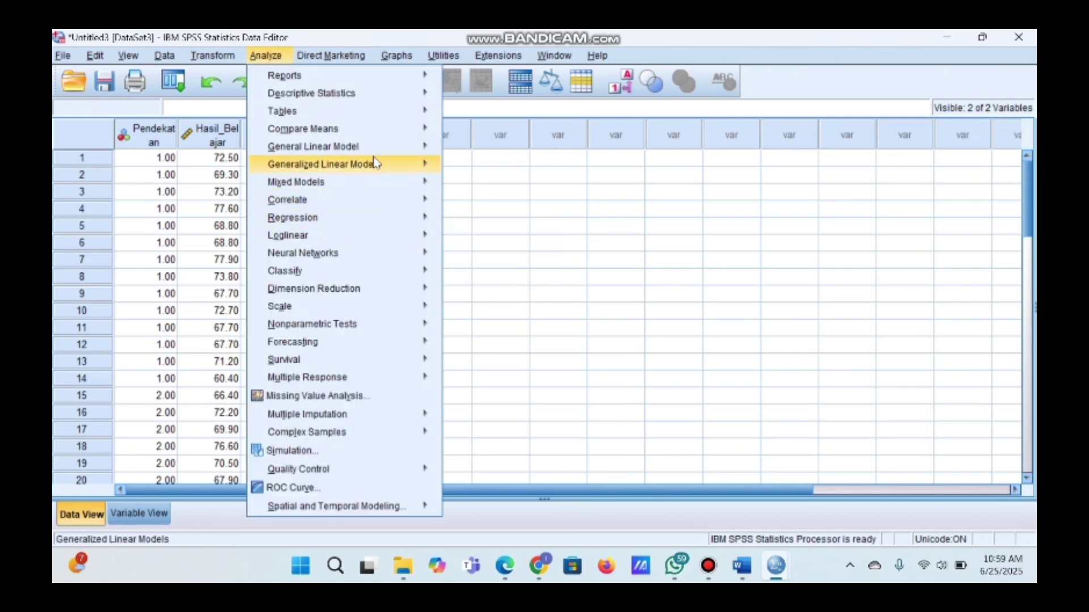
{"action": "mouse_move", "coordinate": [423, 129]}
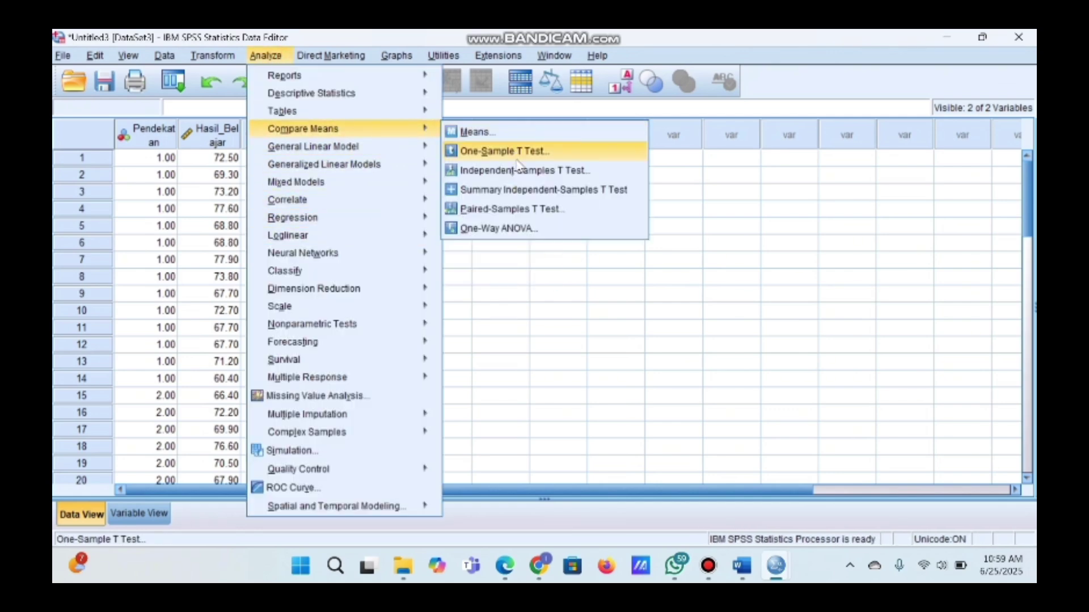
{"action": "left_click", "coordinate": [526, 229]}
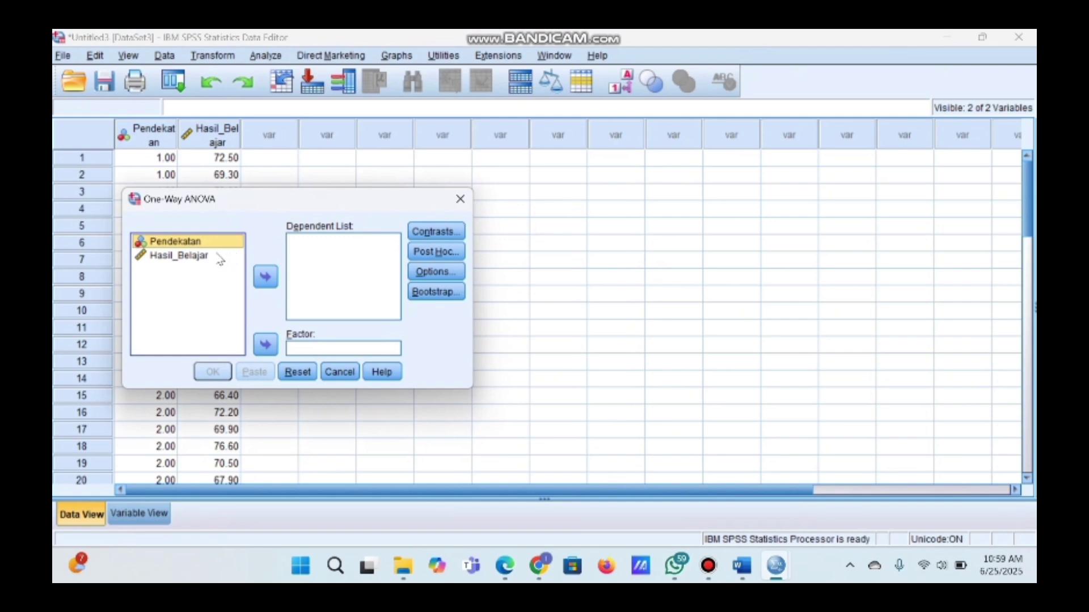
{"action": "left_click", "coordinate": [267, 278]}
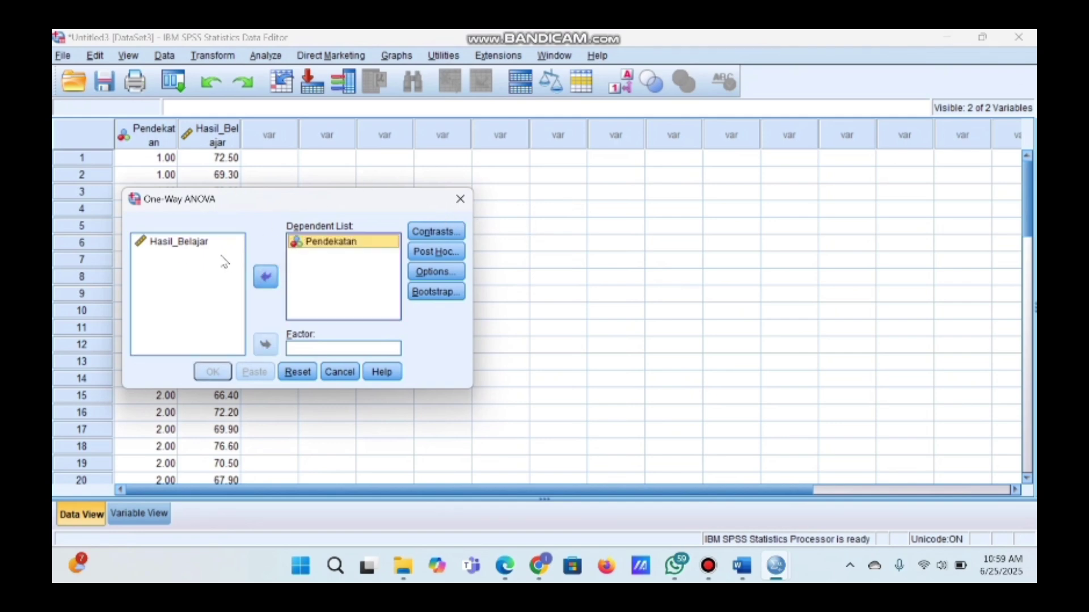
{"action": "left_click", "coordinate": [202, 246]}
{"action": "left_click", "coordinate": [343, 245]}
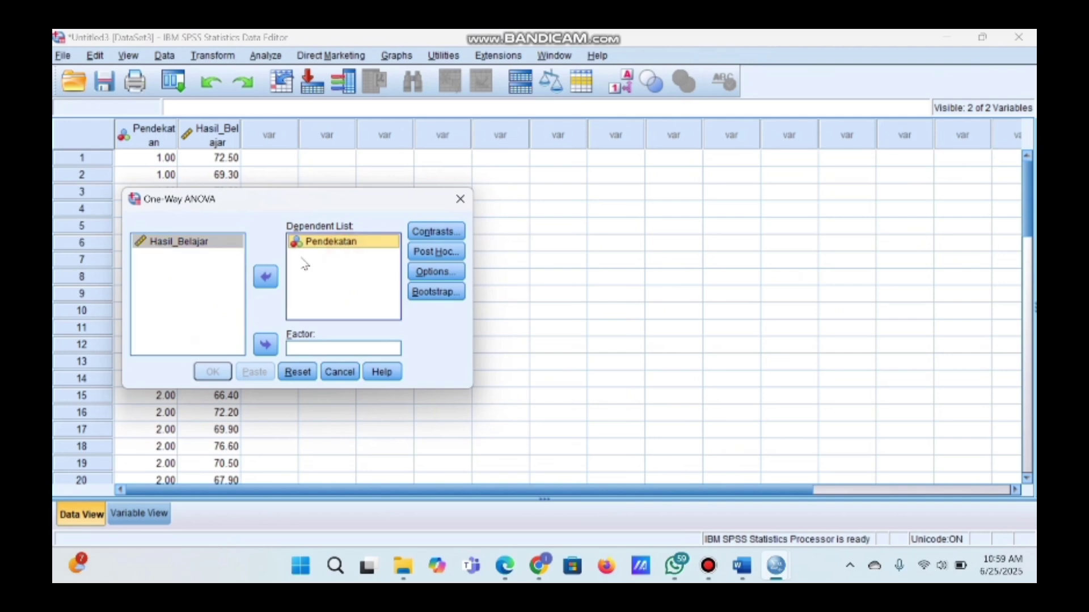
{"action": "left_click", "coordinate": [265, 278]}
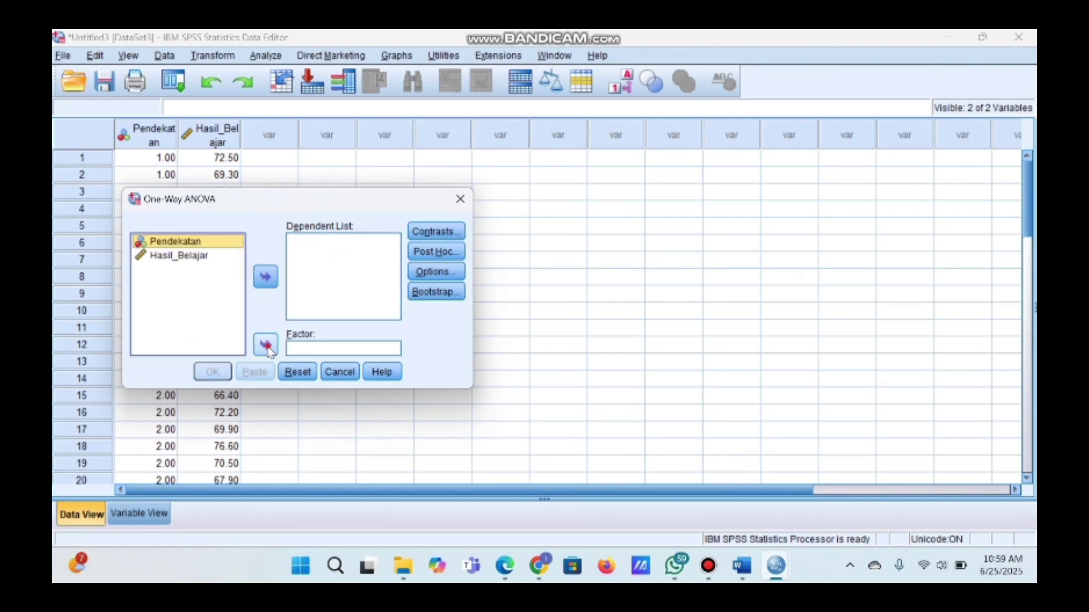
Assign Pendekatan as the factor and Hasil_Belajar as the dependent variable of the One-Way ANOVA
{"action": "left_click", "coordinate": [266, 344]}
{"action": "left_click", "coordinate": [227, 250]}
{"action": "left_click", "coordinate": [267, 279]}
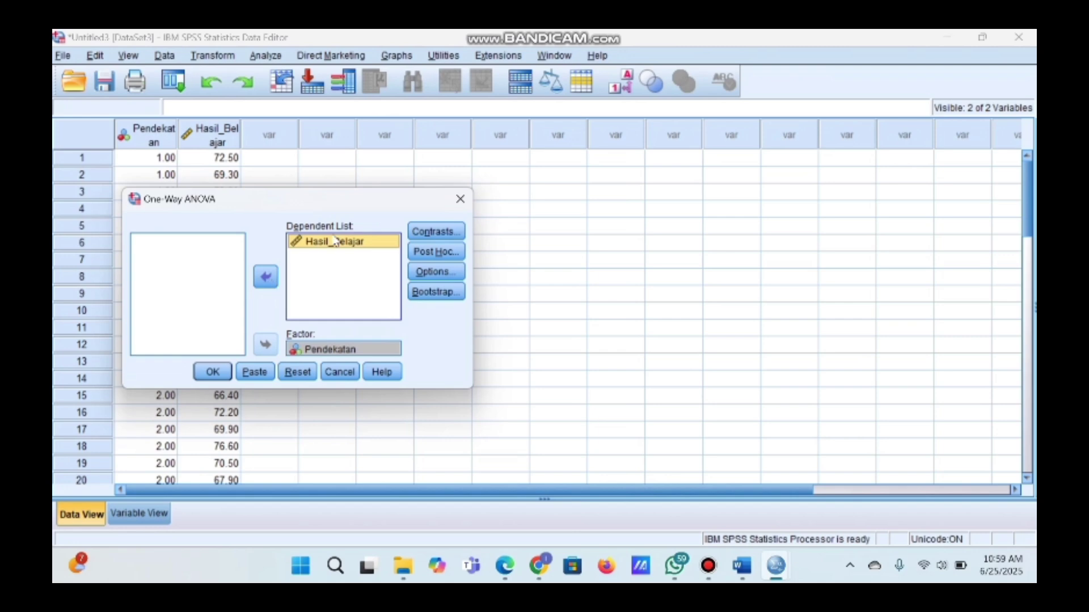
Include the homogeneity of variance test in the One-Way ANOVA, and run the analysis
{"action": "left_click", "coordinate": [444, 269]}
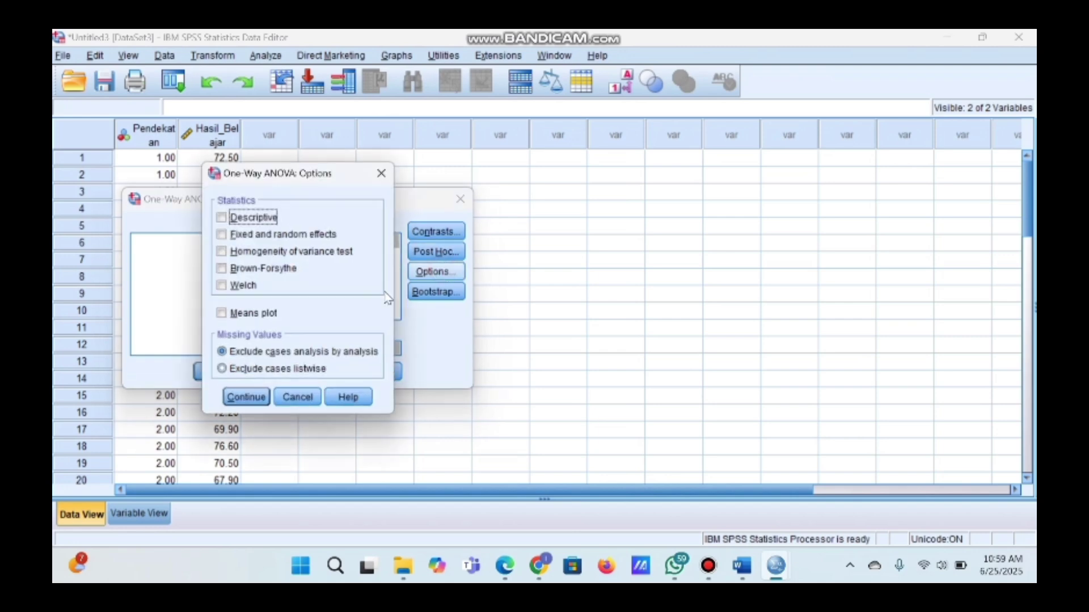
{"action": "left_click", "coordinate": [323, 254]}
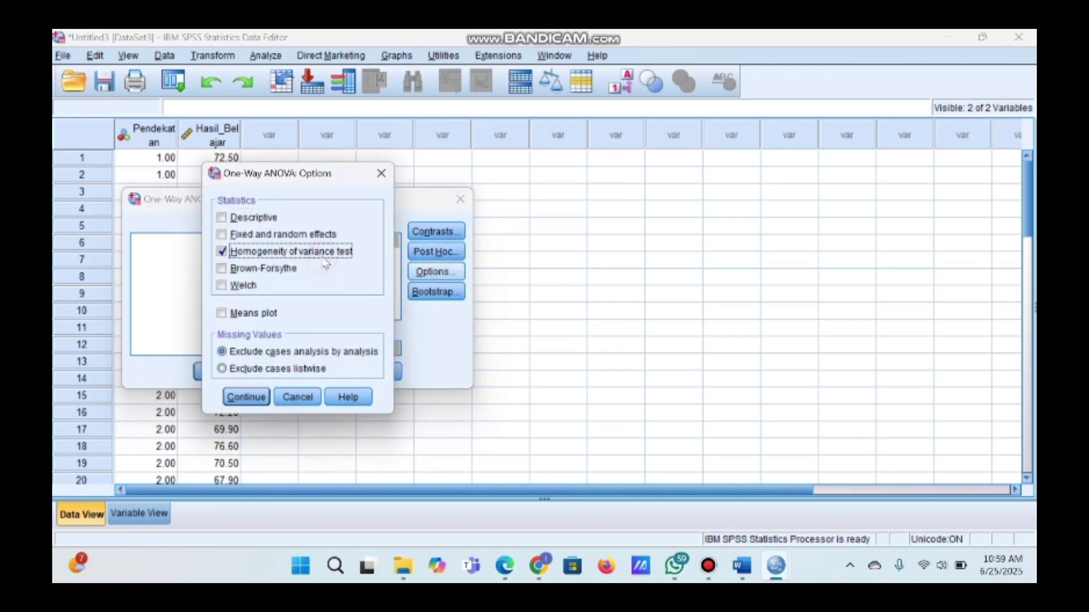
{"action": "left_click", "coordinate": [245, 397]}
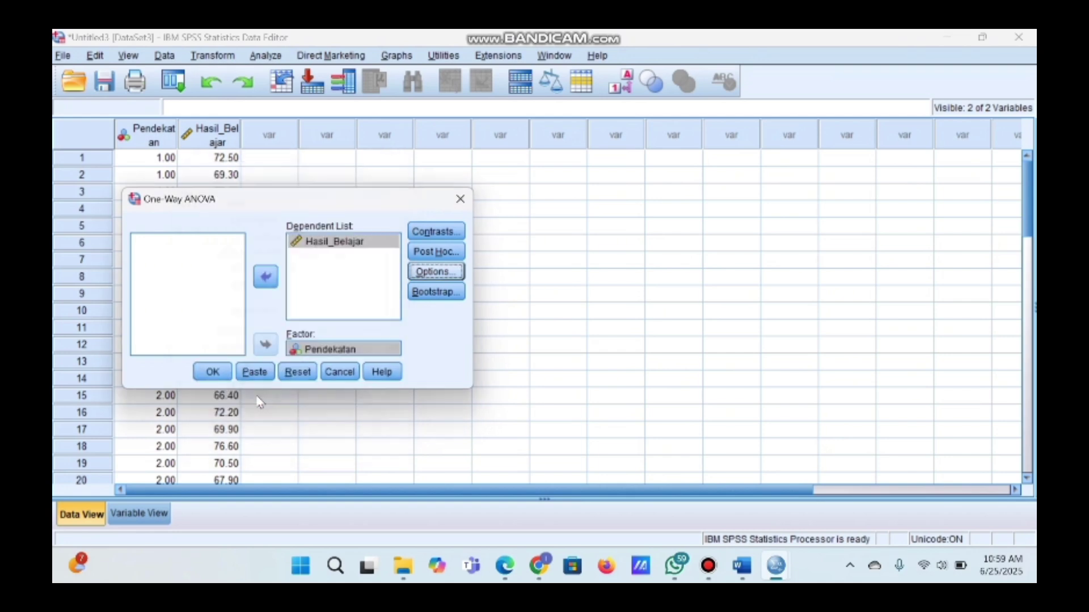
{"action": "left_click", "coordinate": [214, 373]}
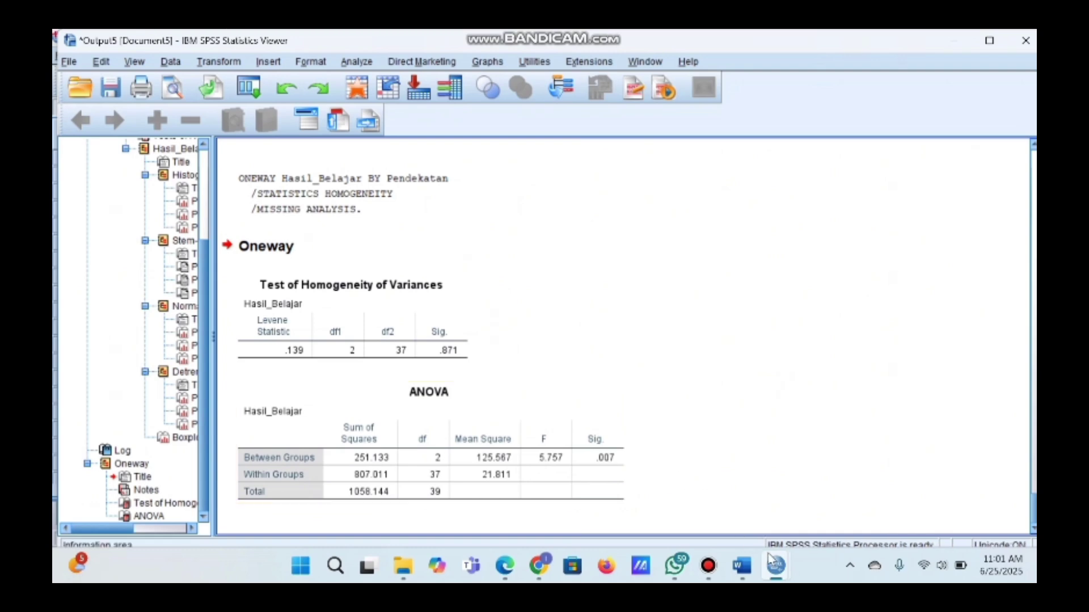
Rerun the One-Way ANOVA of Hasil_Belajar by Pendekatan from the Untitled3 dataset with a Bonferroni post hoc test, and show the Multiple Comparisons table
{"action": "mouse_move", "coordinate": [776, 565]}
{"action": "left_click", "coordinate": [725, 509]}
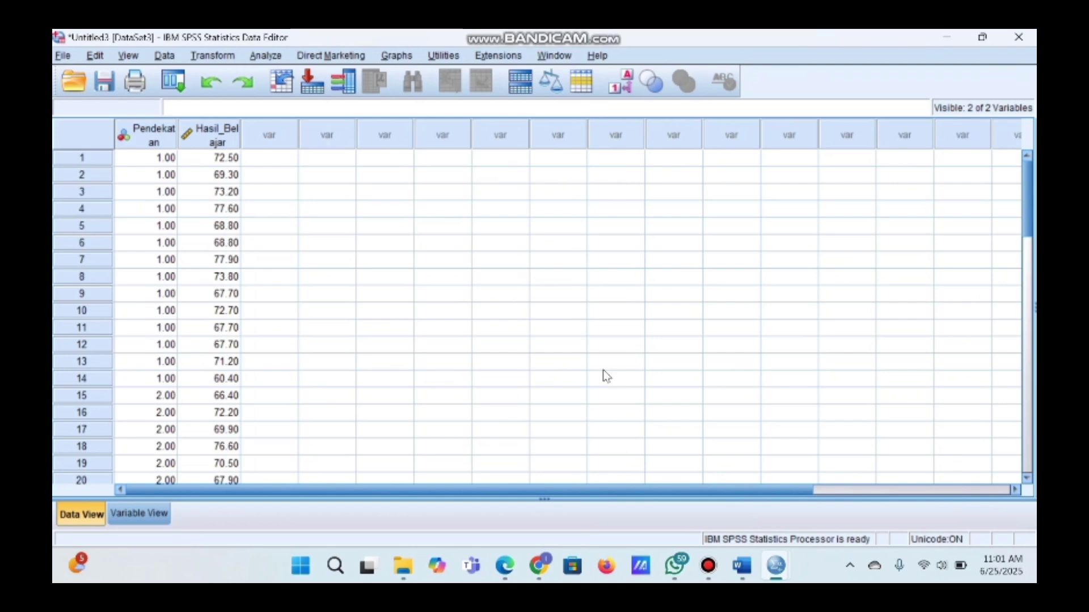
{"action": "left_click", "coordinate": [271, 56]}
{"action": "mouse_move", "coordinate": [384, 132]}
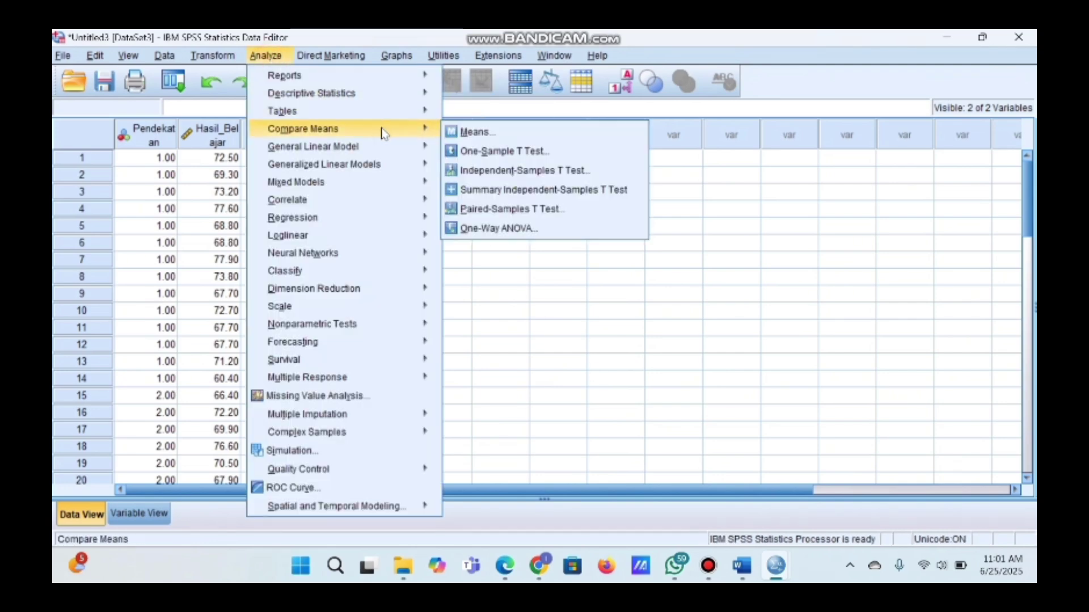
{"action": "left_click", "coordinate": [510, 234]}
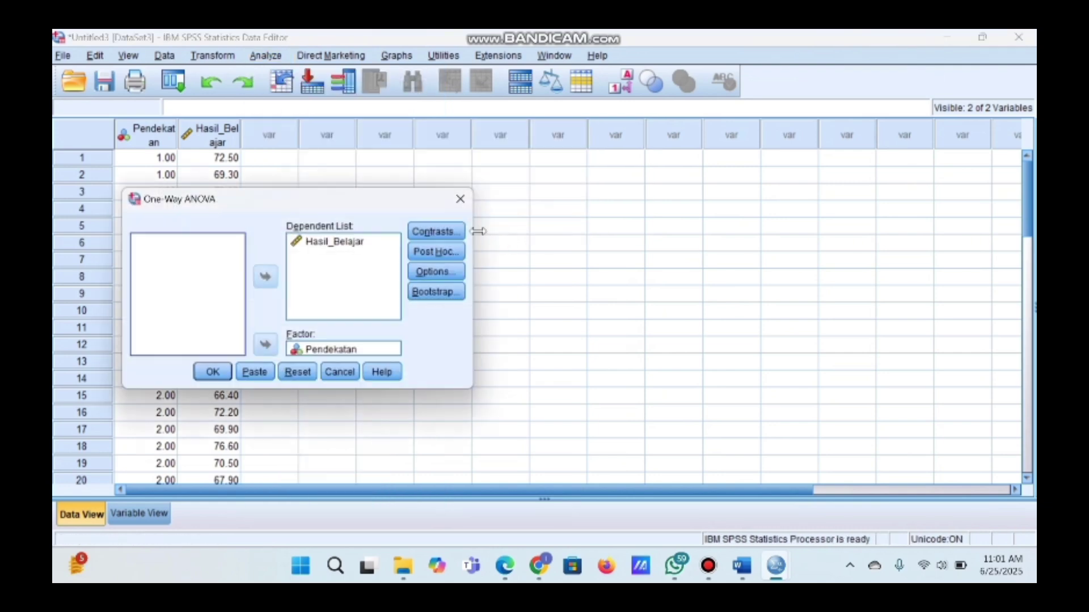
{"action": "left_click", "coordinate": [434, 252]}
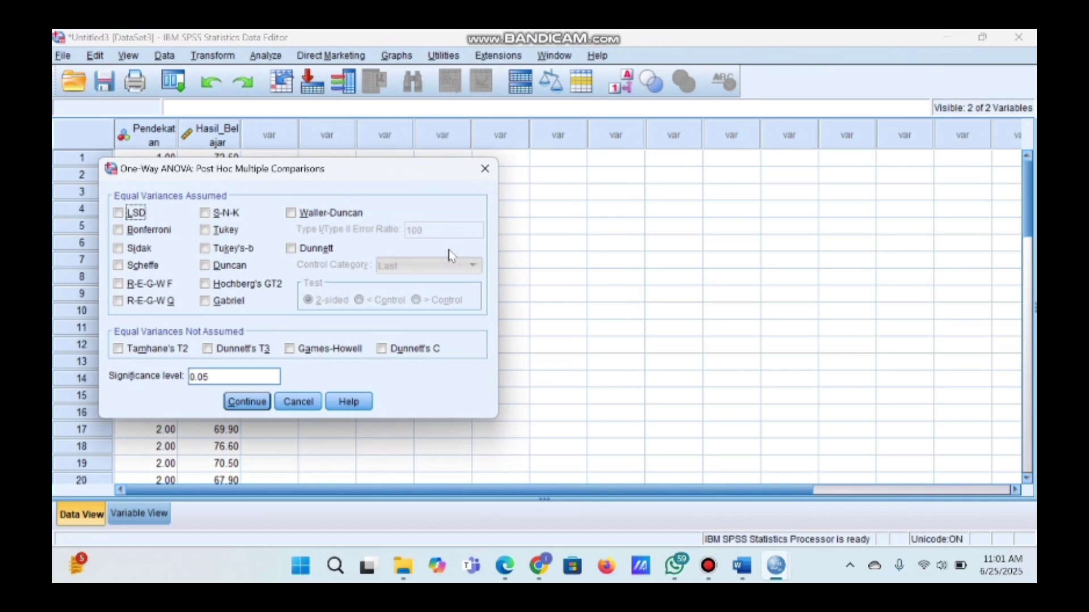
{"action": "left_click", "coordinate": [153, 232]}
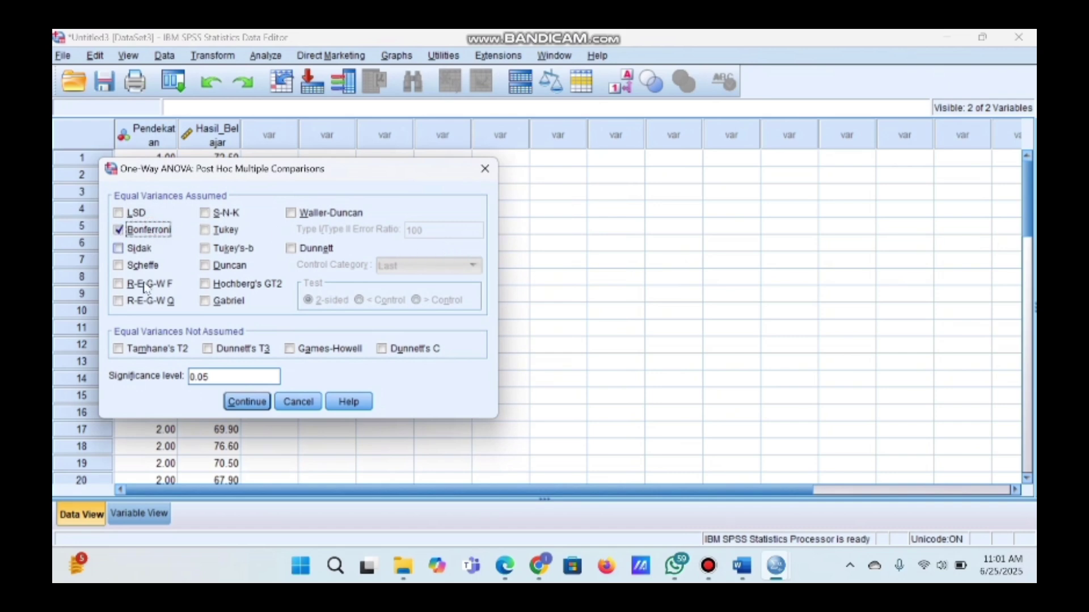
{"action": "left_click", "coordinate": [248, 402]}
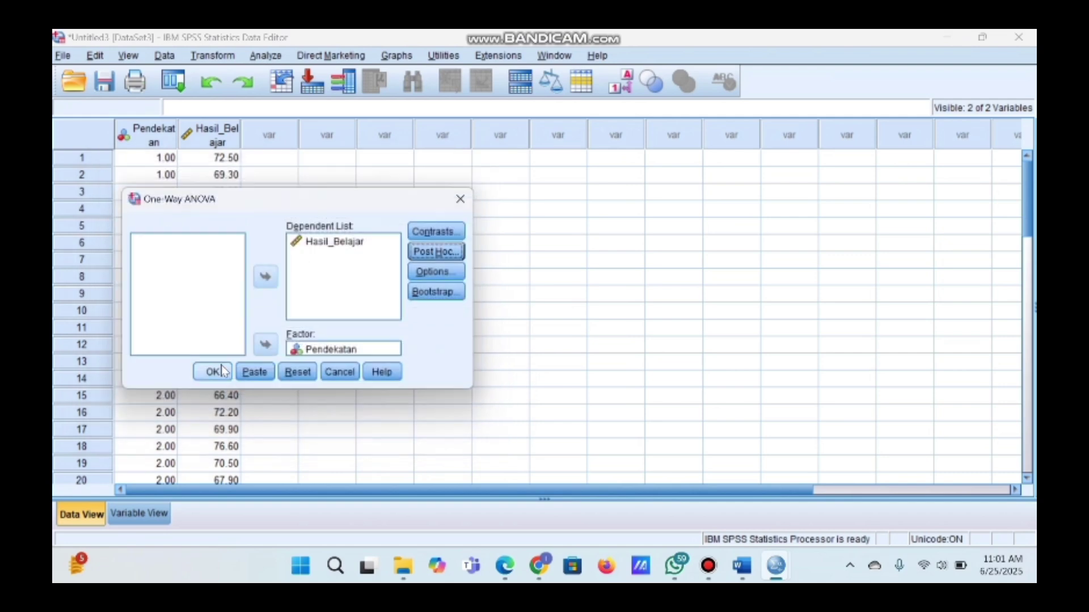
{"action": "left_click", "coordinate": [216, 372]}
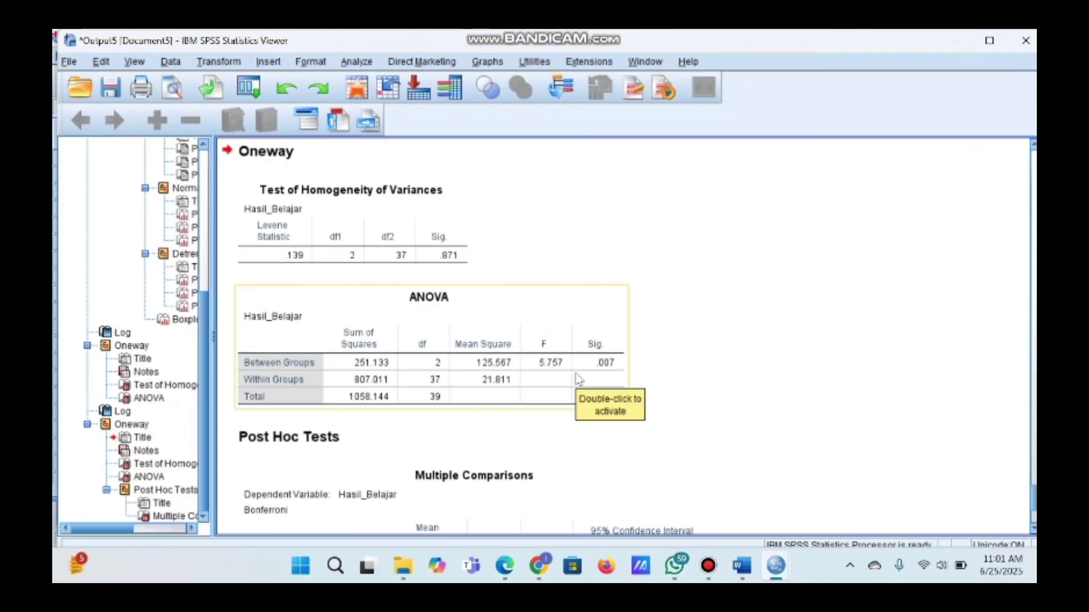
{"action": "scroll", "coordinate": [578, 378], "scroll_direction": "down", "scroll_amount": 5}
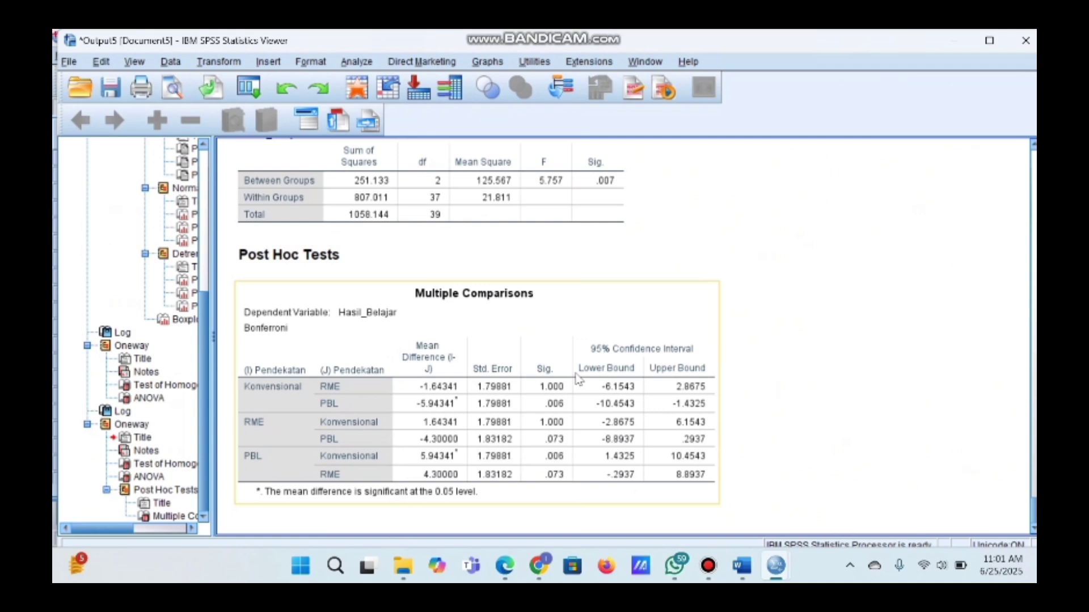